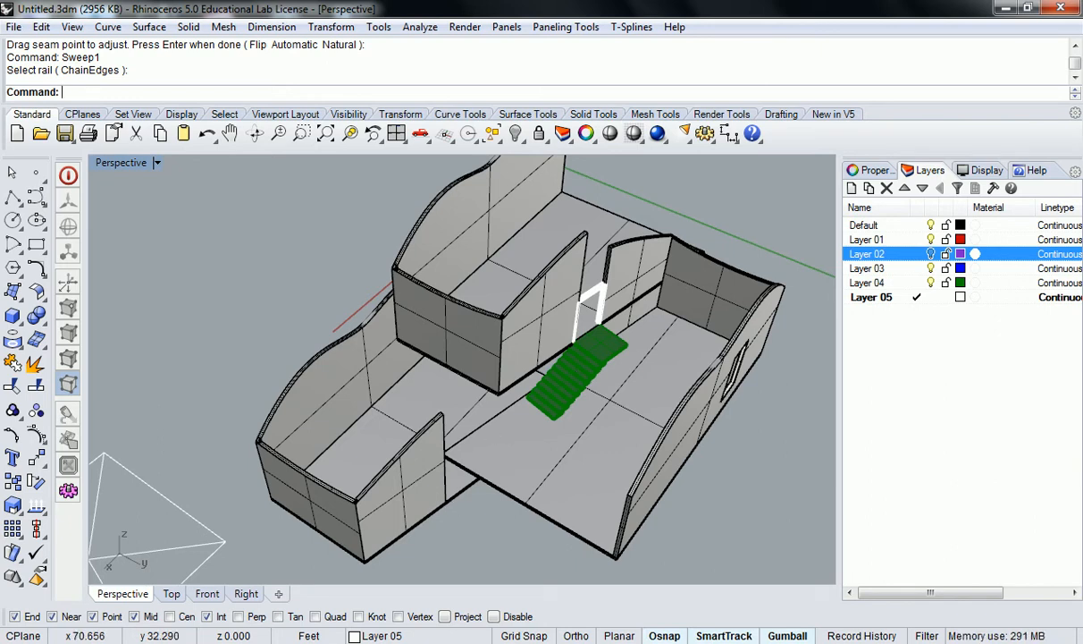
Step: Switch to the web browser and search Google Images for pipe handrail
key(alt+Tab)
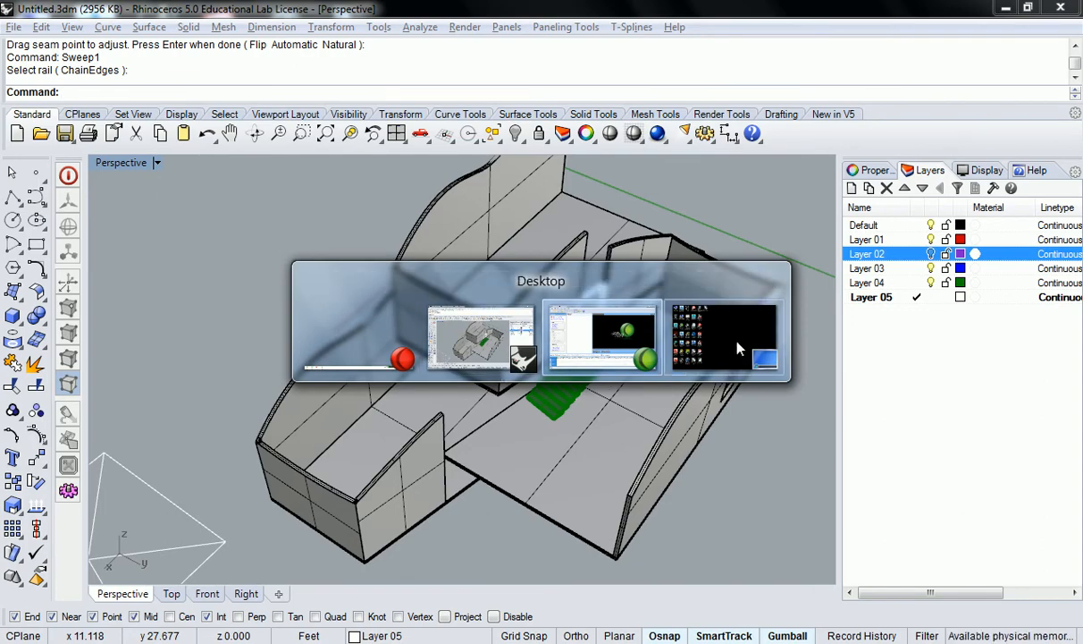
key(super)
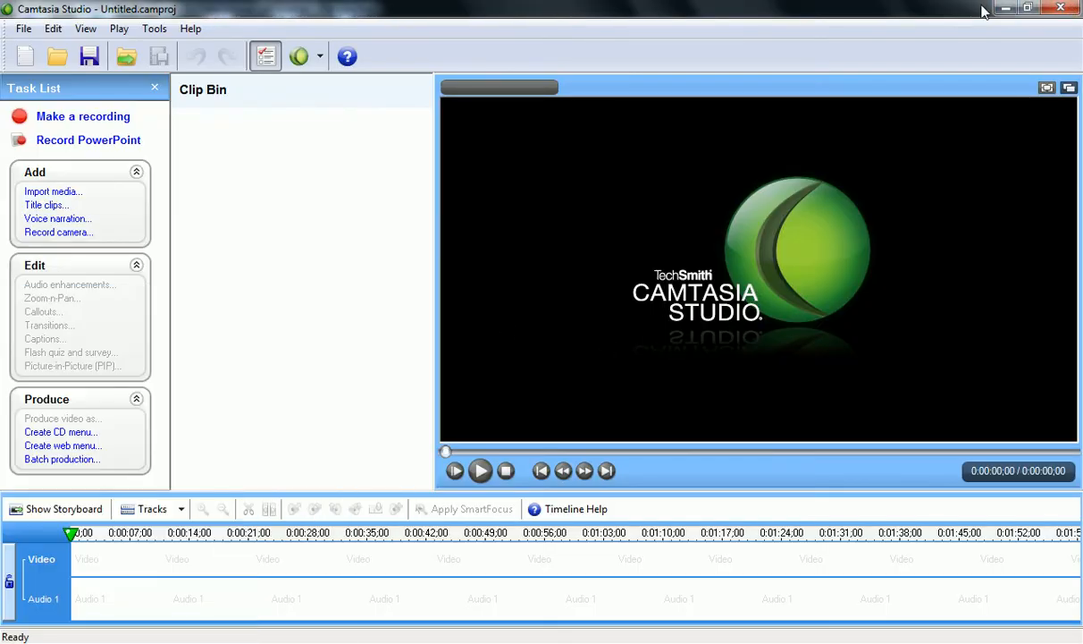
click(1006, 8)
key(super)
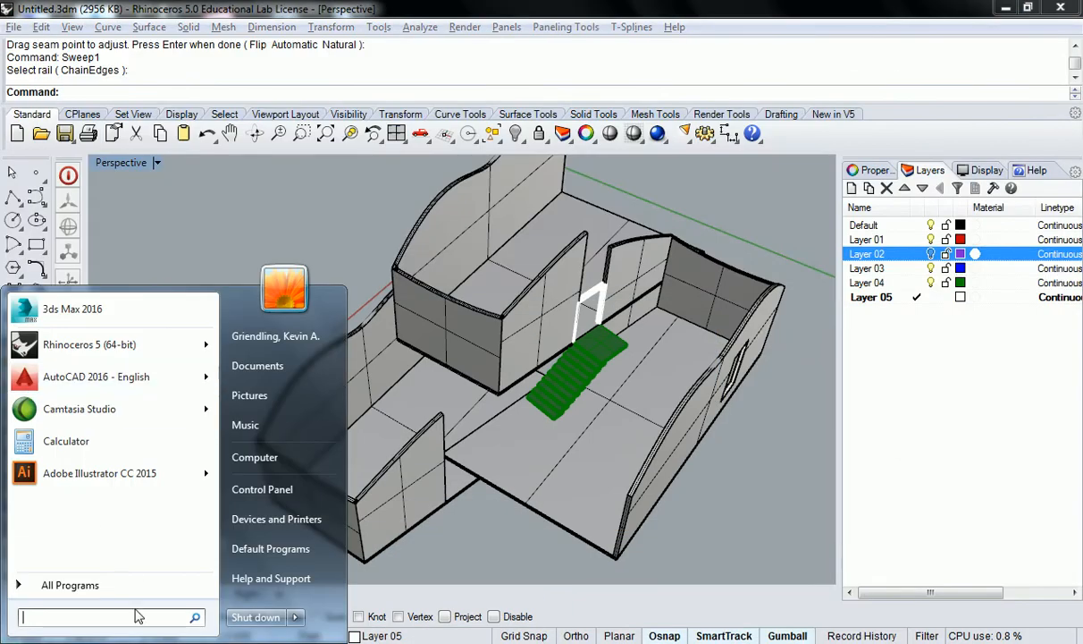
key(Escape)
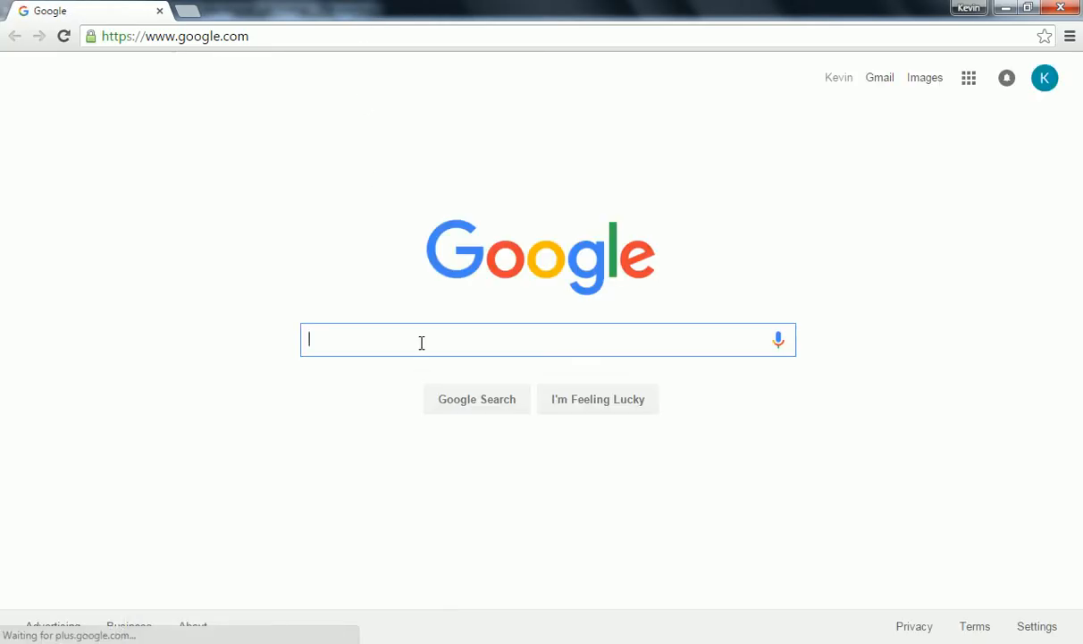
text(pipe handrail)
key(Return)
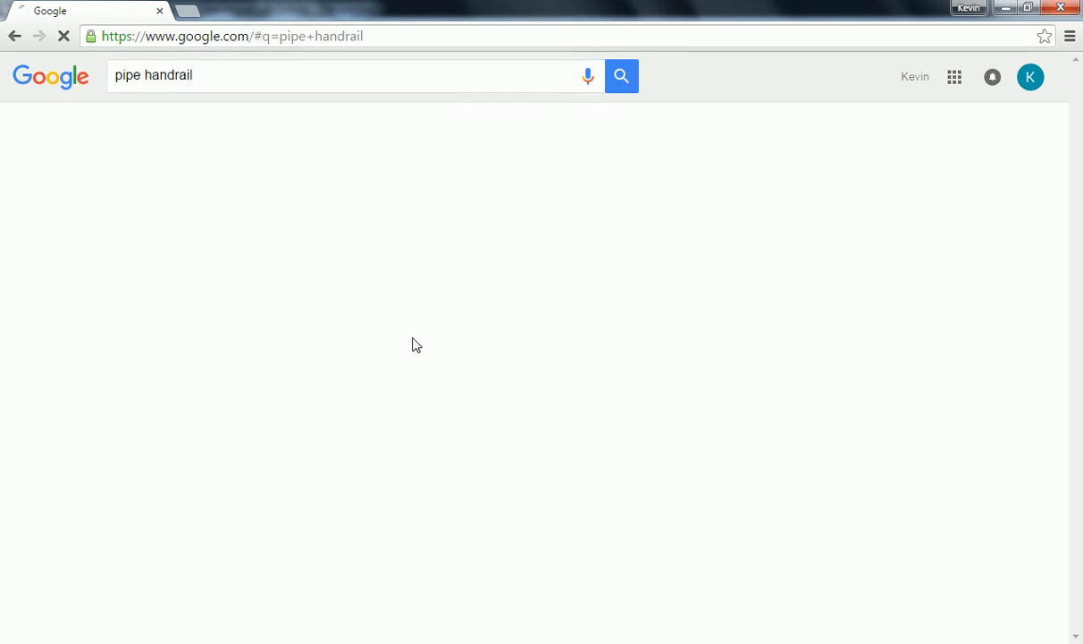
click(260, 134)
Step: Examine the pipe handrail photos, enlarging the galvanized railing beside concrete steps and the painted railing around a raised landing
scroll(494, 444, down, 3)
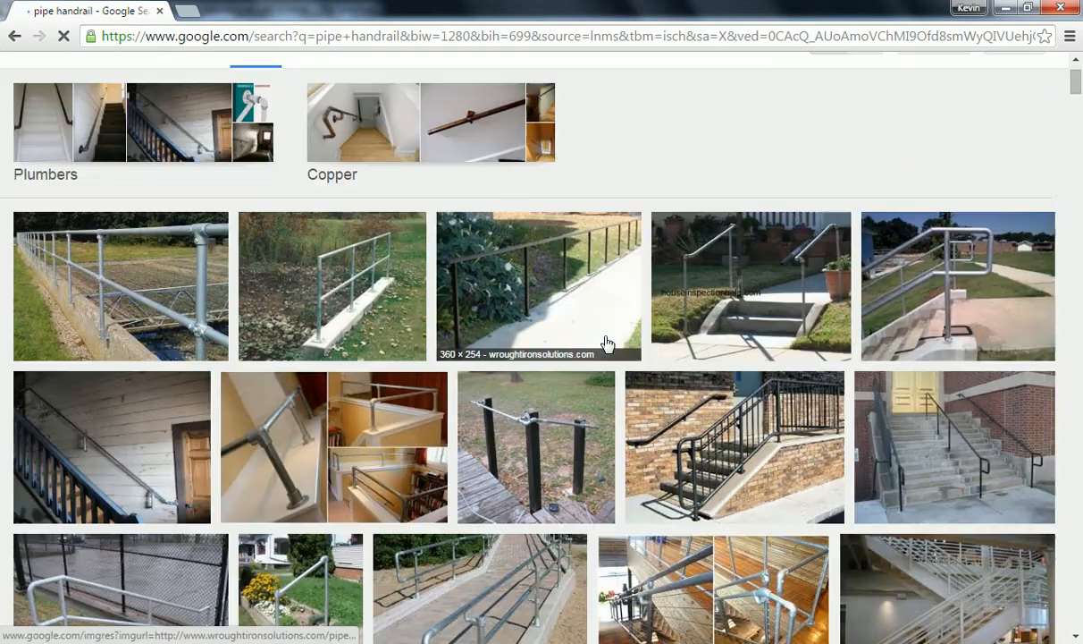
click(176, 443)
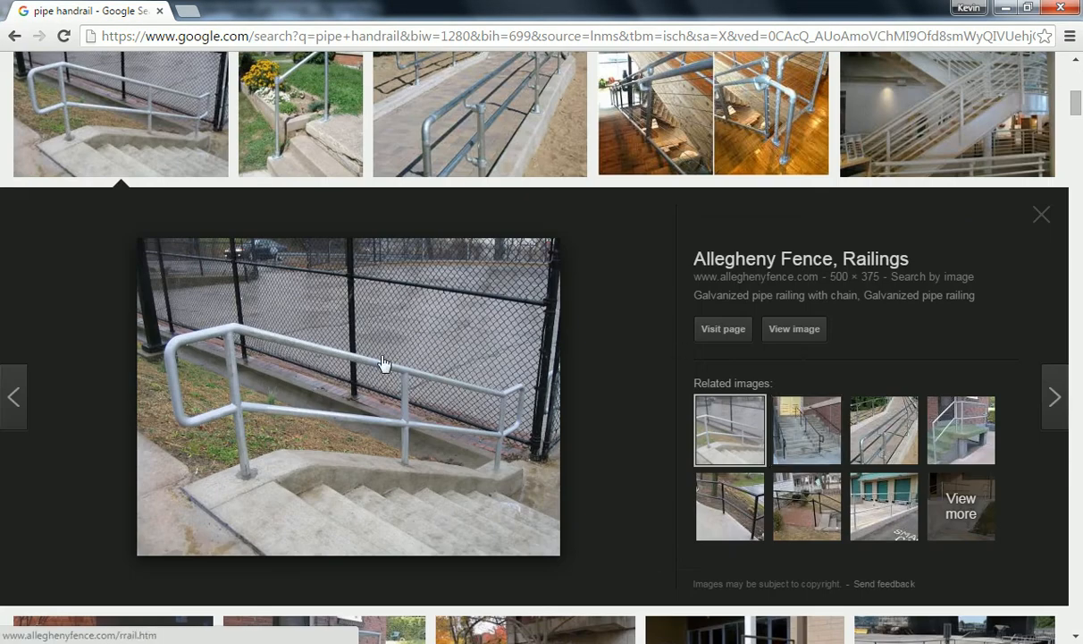
scroll(438, 304, down, 3)
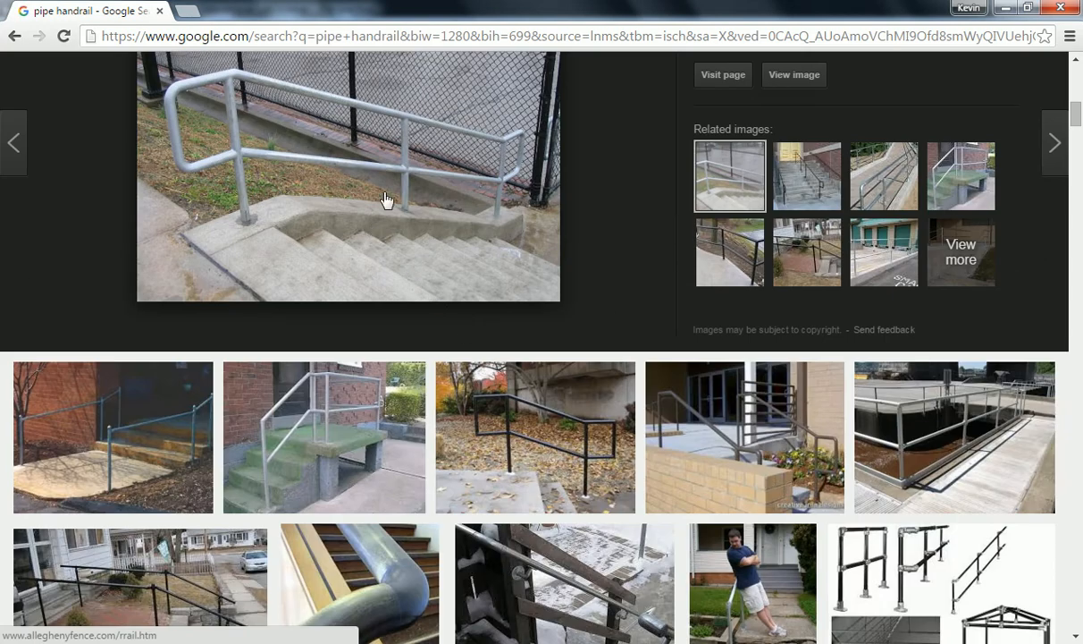
click(268, 425)
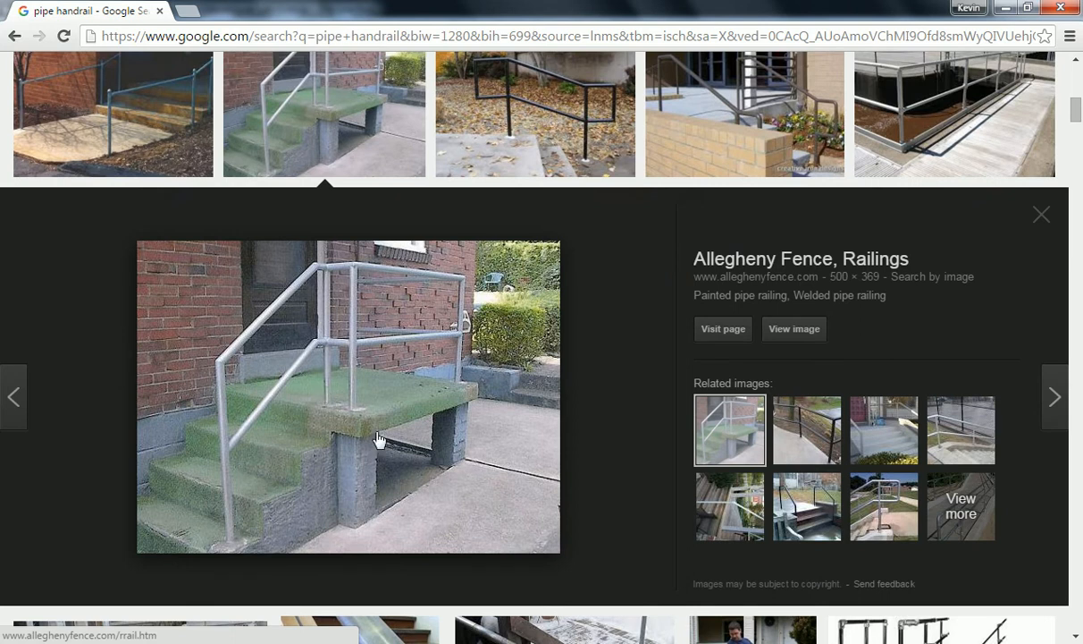
scroll(384, 362, down, 2)
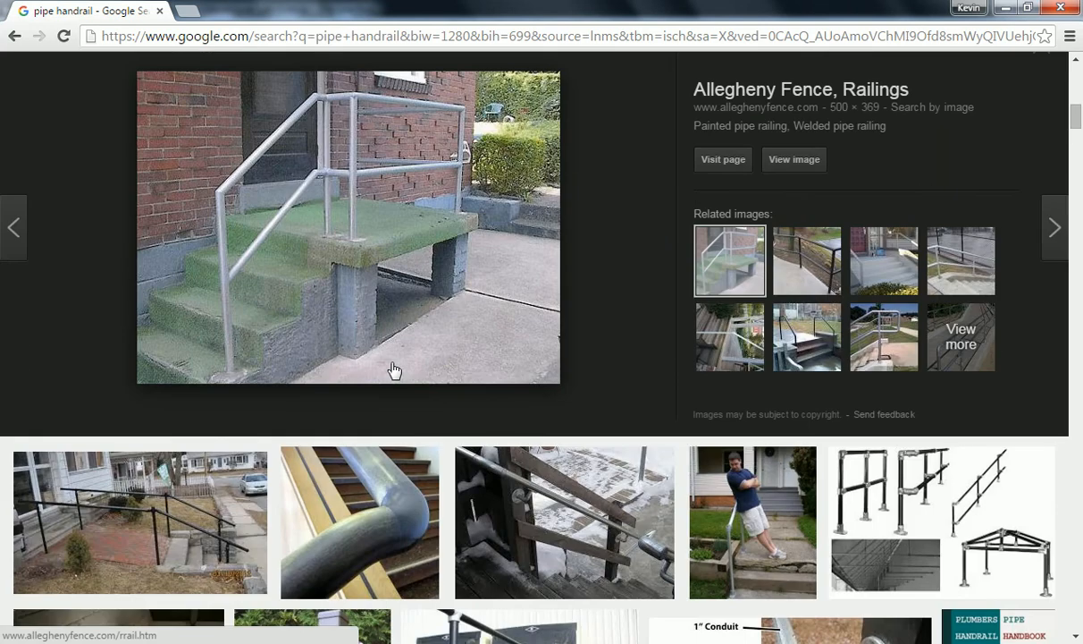
scroll(393, 369, up, 6)
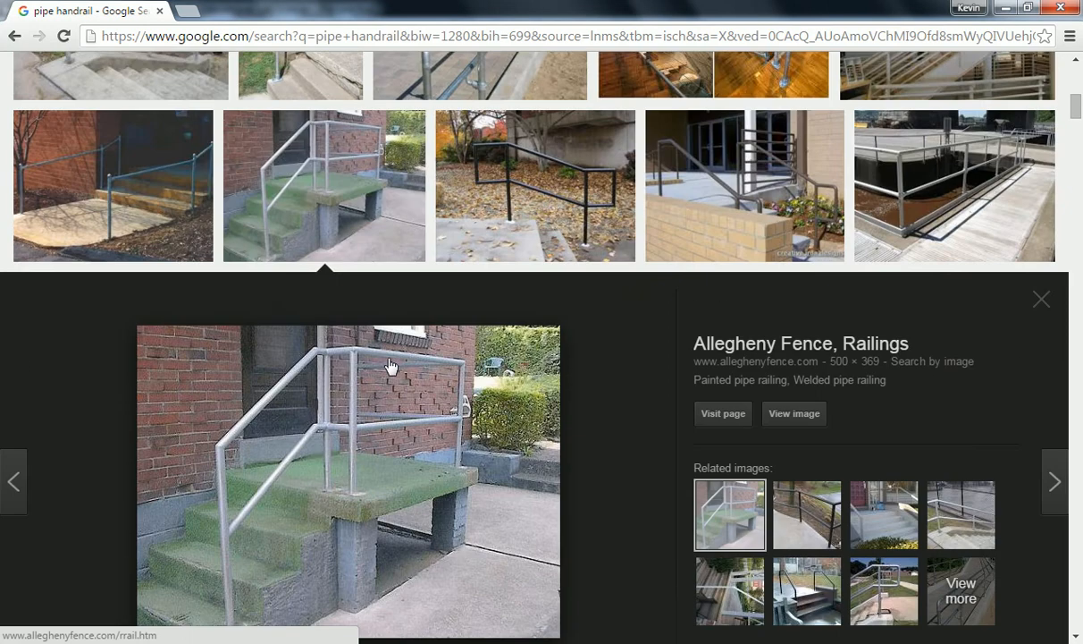
scroll(464, 341, up, 3)
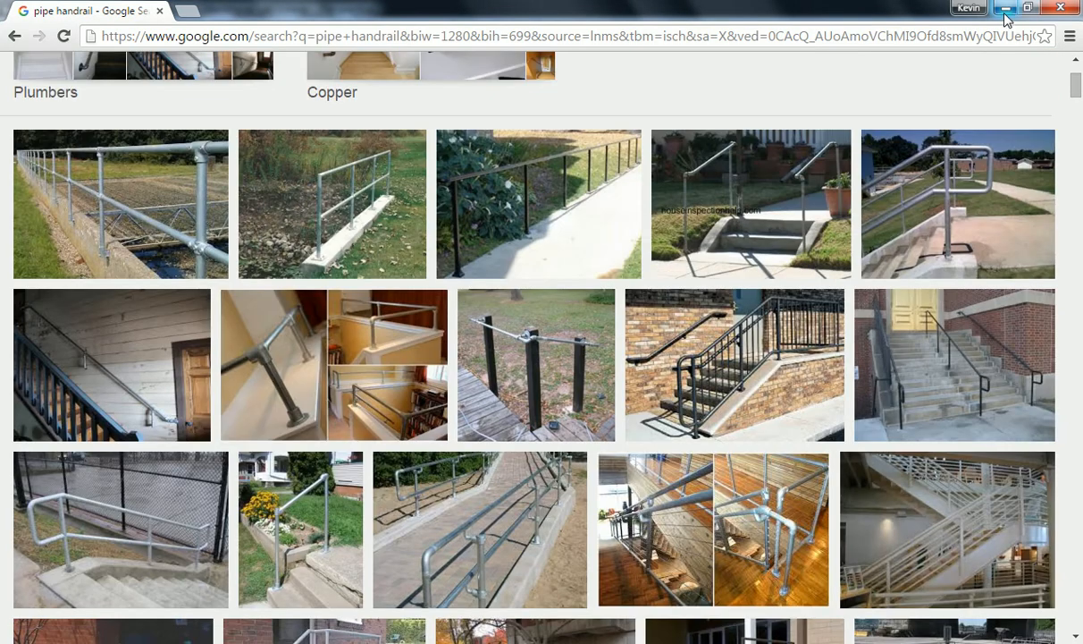
scroll(655, 362, down, 7)
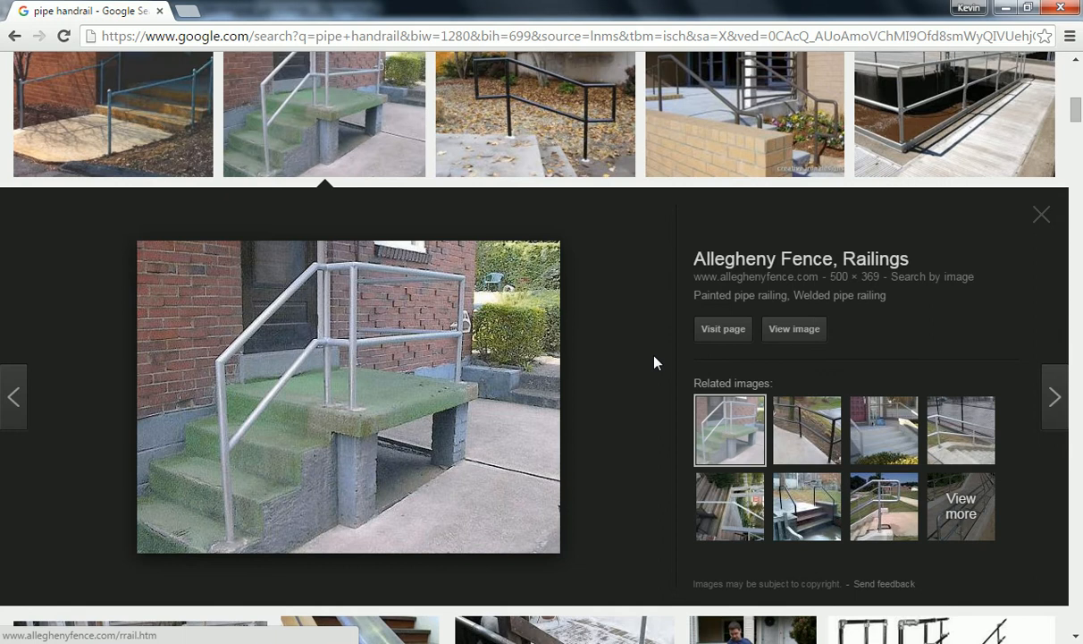
Step: Switch back to Rhino and restore the four-viewport layout from the maximized Perspective view
click(1007, 7)
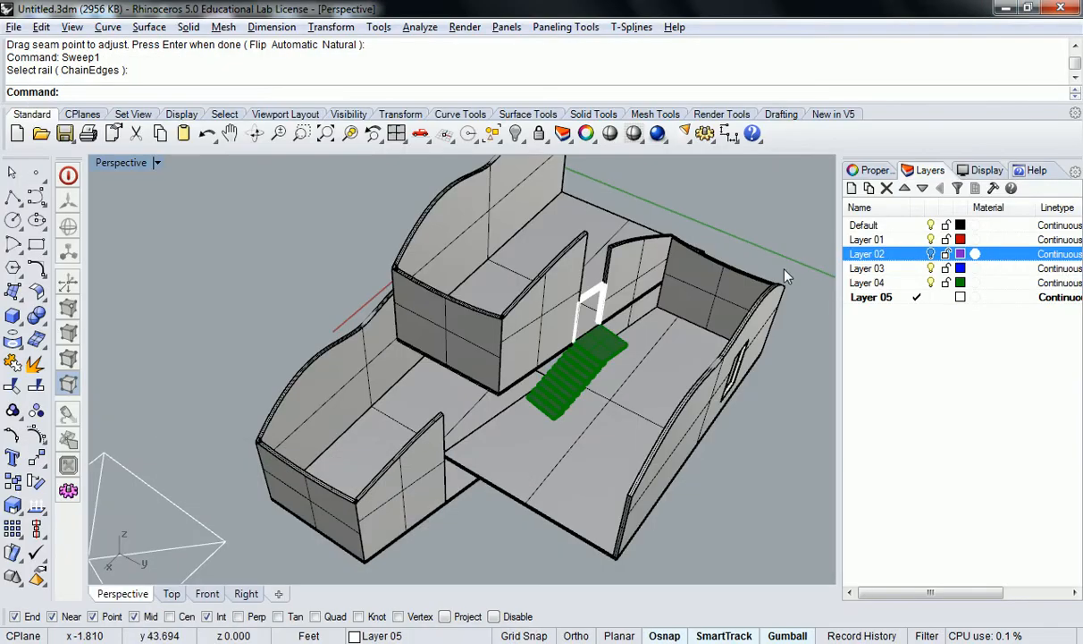
right_drag(649, 461, 655, 470)
scroll(619, 328, up, 5)
right_drag(621, 331, 718, 457)
right_drag(702, 342, 547, 334)
click(593, 370)
click(576, 382)
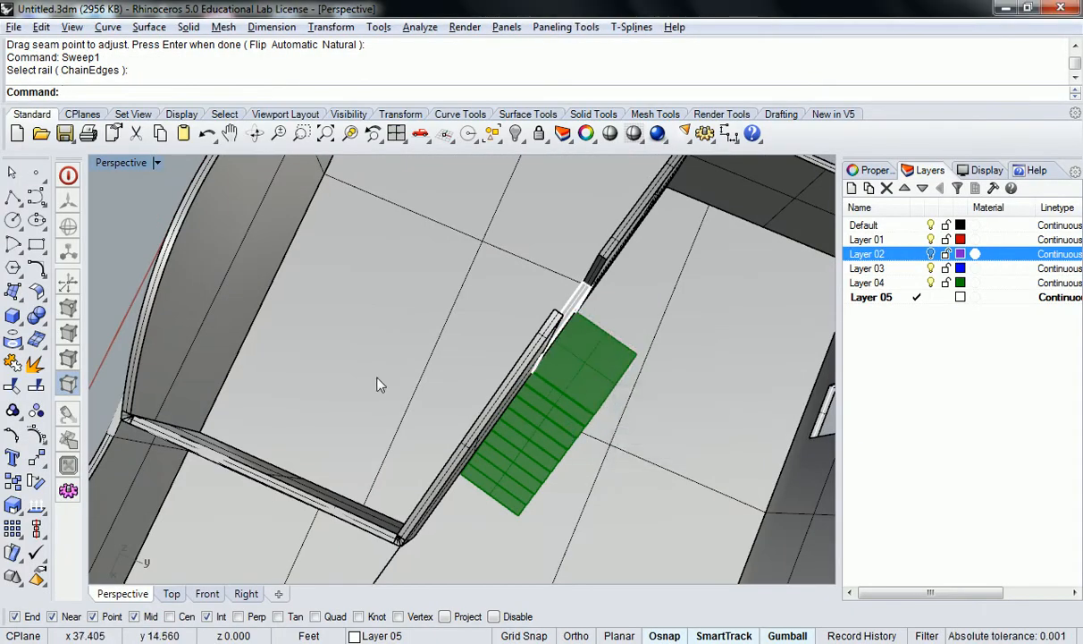
double_click(122, 163)
scroll(254, 322, down, 5)
drag(176, 234, 329, 329)
click(326, 321)
click(291, 296)
scroll(279, 271, up, 4)
scroll(281, 278, up, 2)
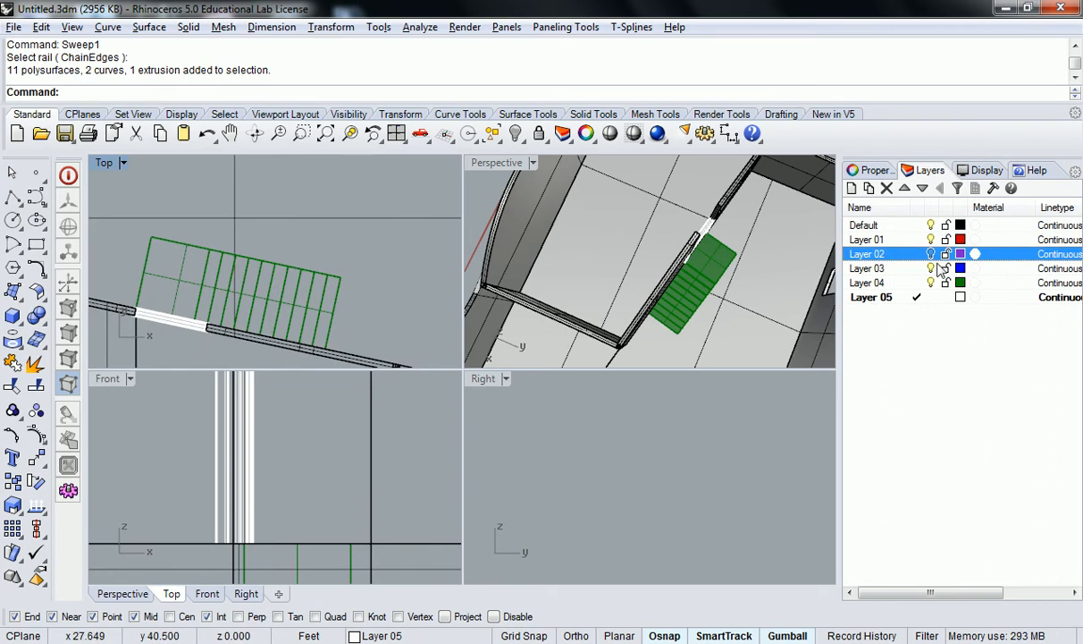
click(319, 297)
key(Escape)
Step: Copy the green stairs, together with the caught doorway pieces, to empty space outside the building in the Top view
drag(107, 178, 338, 341)
text(Copy)
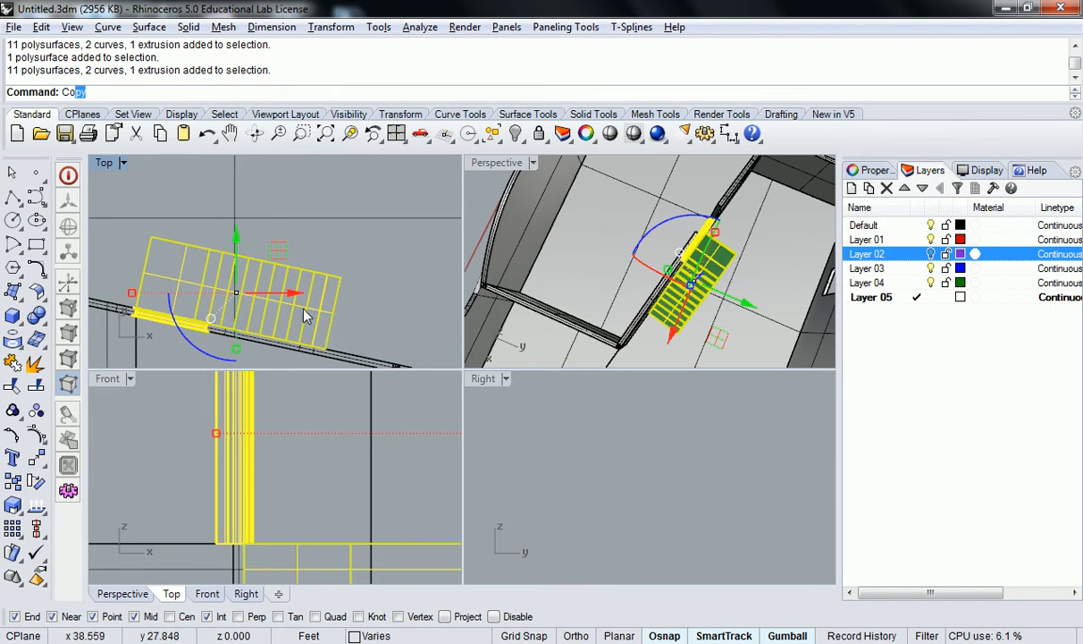
key(Return)
click(268, 294)
scroll(271, 292, down, 3)
shift+right_drag(220, 293, 109, 276)
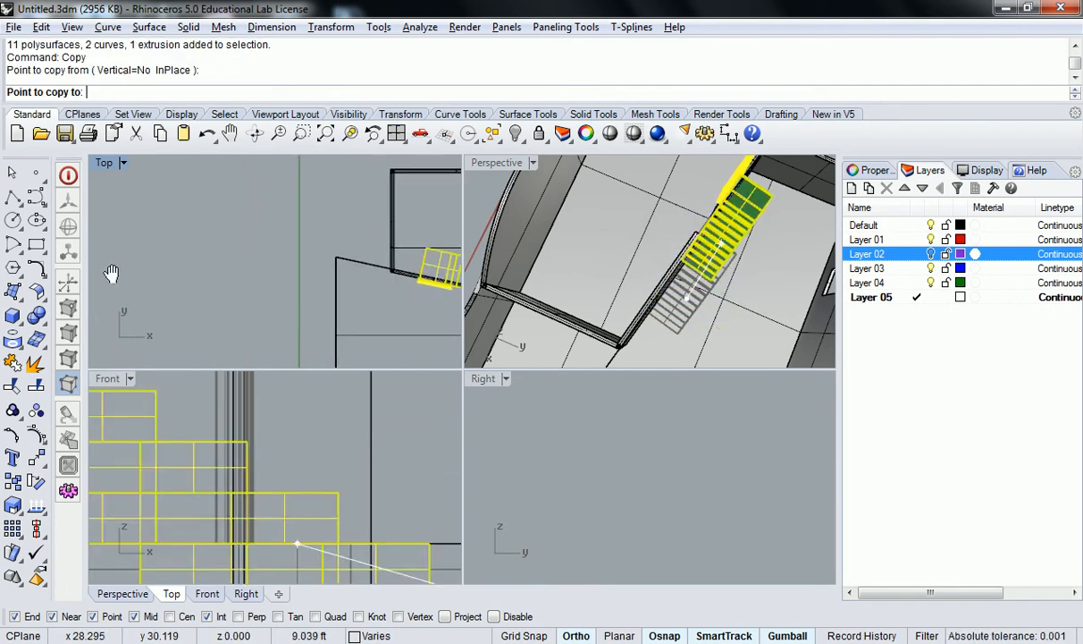
click(228, 271)
key(Return)
Step: Delete the copied doorway pieces and leftover curves beside the stair copy, keeping only the stairs
click(175, 276)
click(250, 341)
key(Delete)
scroll(169, 285, up, 5)
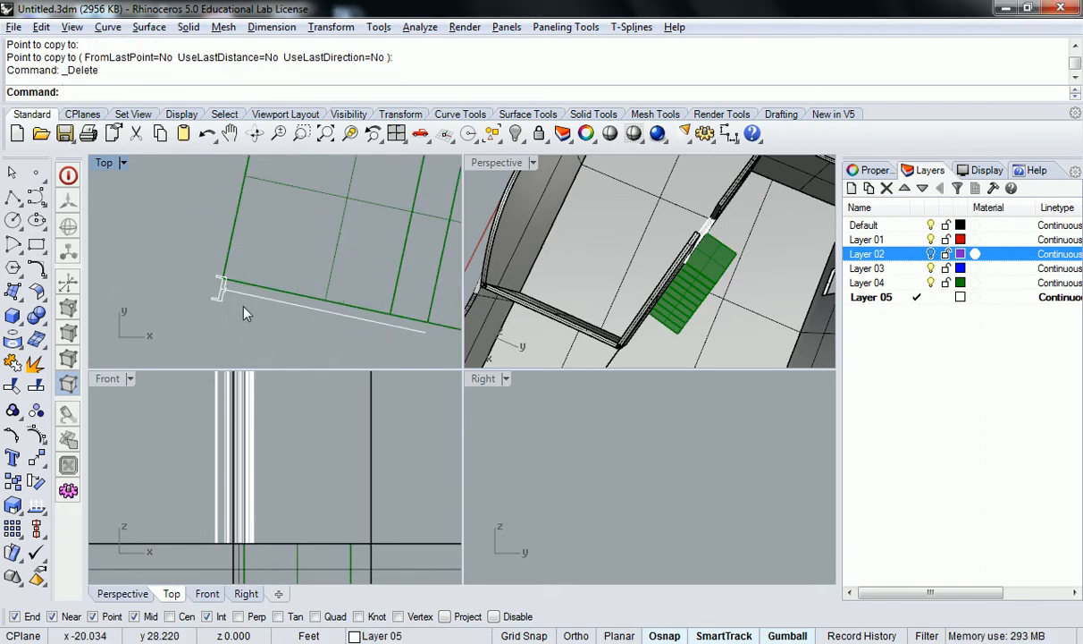
click(219, 288)
key(Delete)
scroll(237, 268, down, 5)
middle_click(241, 258)
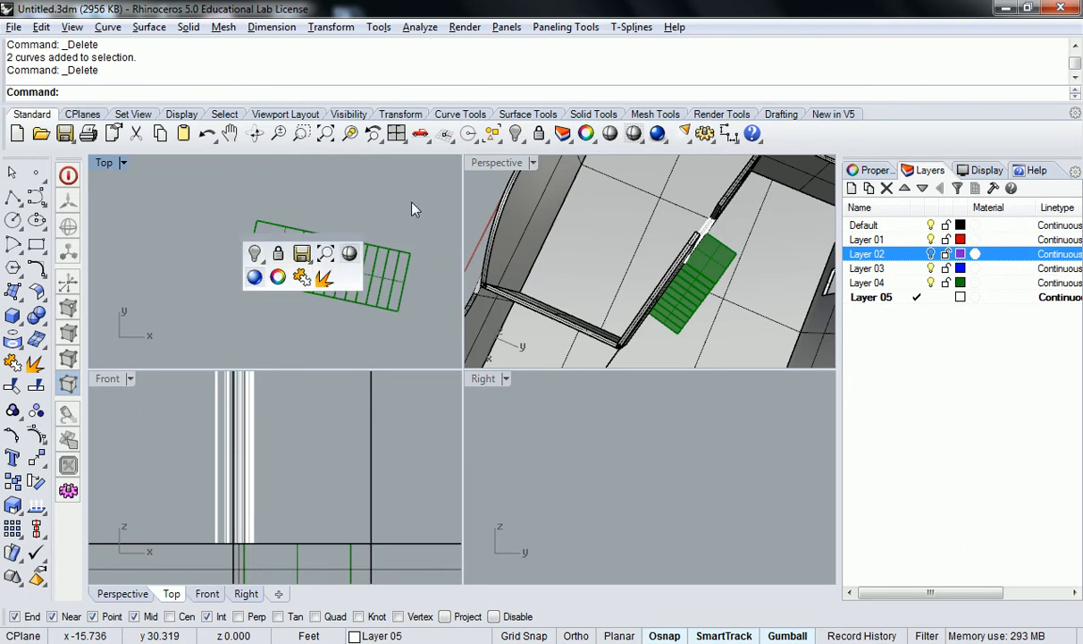
Step: Rotate the stair copy about its upper landing corner in the Top view so its long edge runs horizontally
drag(429, 211, 247, 358)
text(ro)
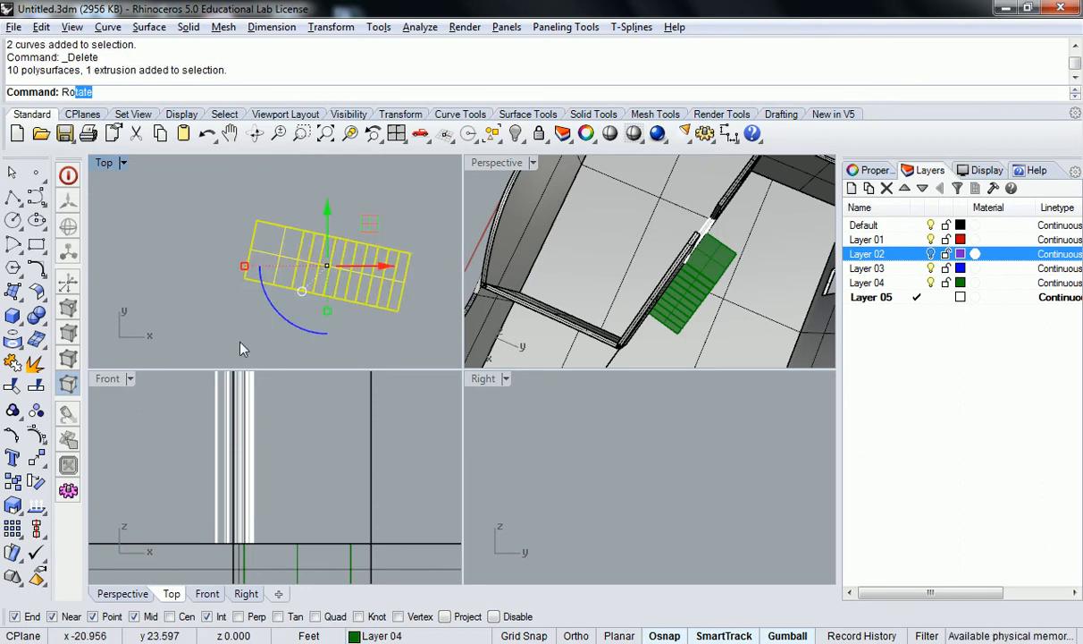
key(Return)
click(256, 221)
click(415, 246)
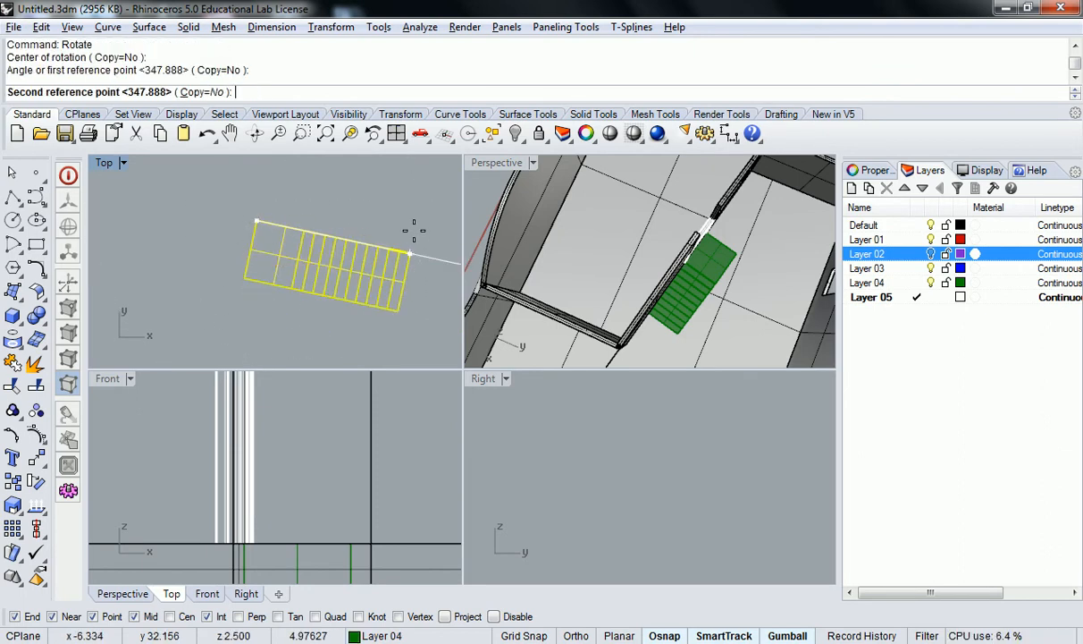
click(417, 223)
key(Escape)
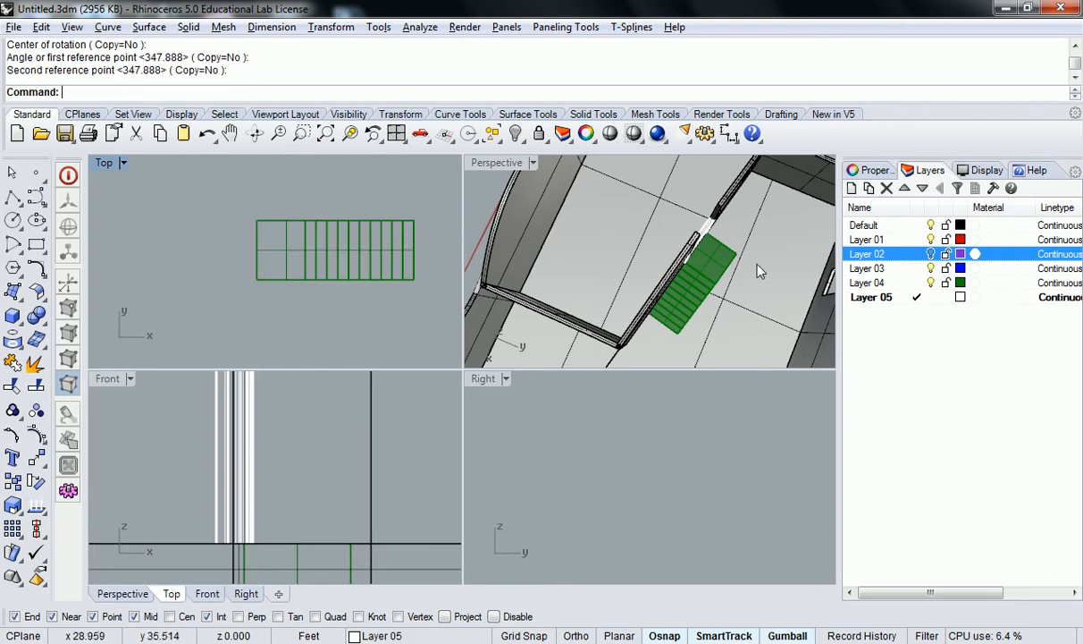
Step: Examine the straightened stair copy in the Perspective view and its stepped profile in the Front view
scroll(764, 302, down, 10)
right_drag(764, 301, 575, 288)
scroll(575, 288, up, 8)
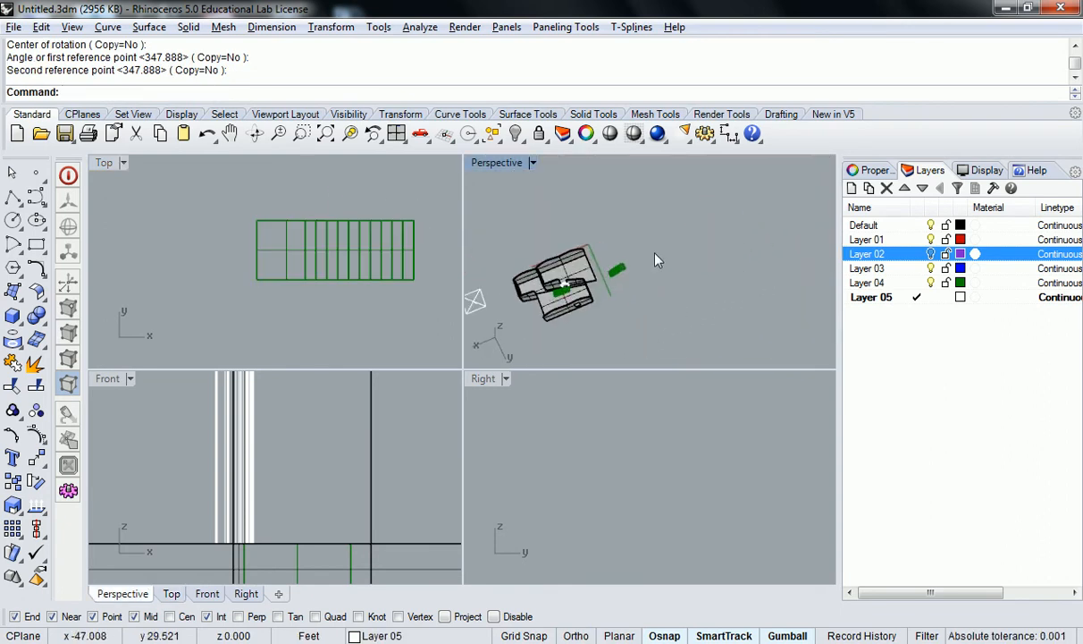
right_drag(659, 263, 664, 304)
scroll(665, 306, up, 8)
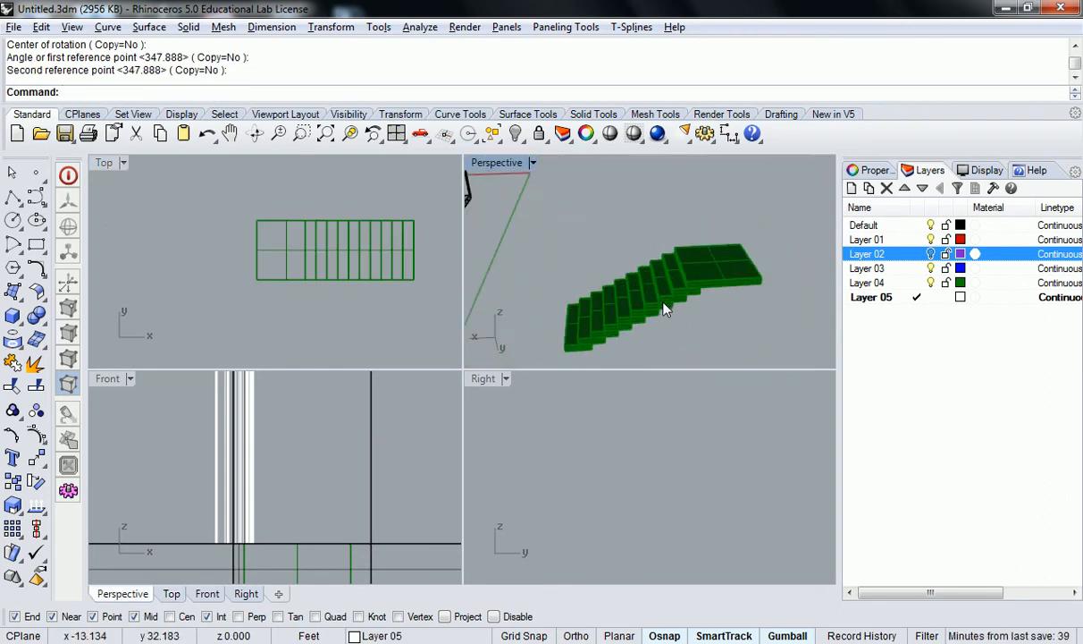
scroll(705, 274, down, 5)
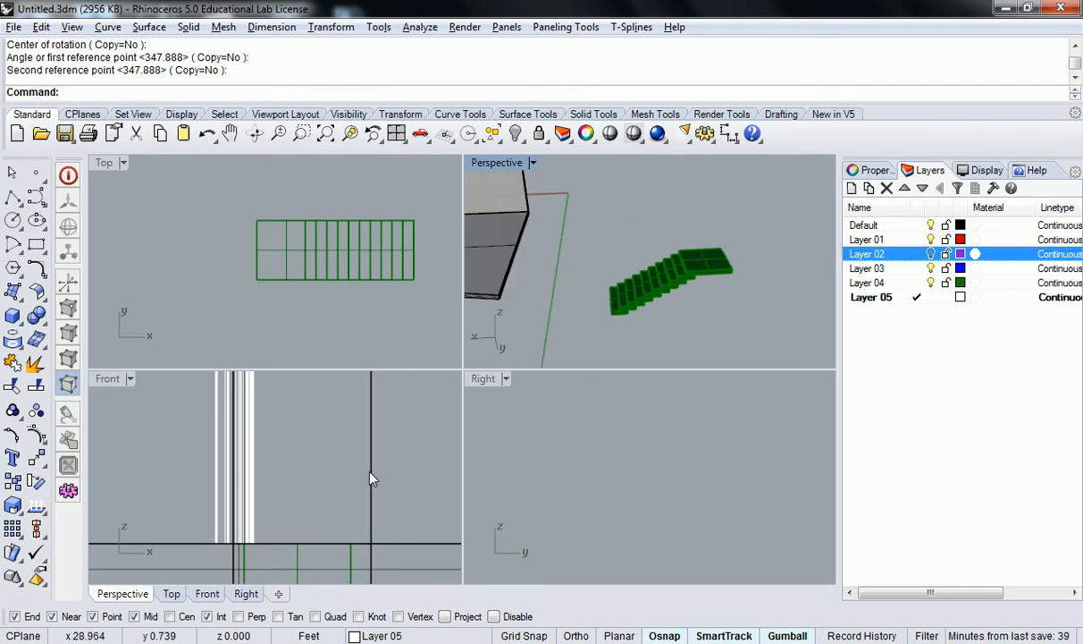
scroll(394, 495, down, 6)
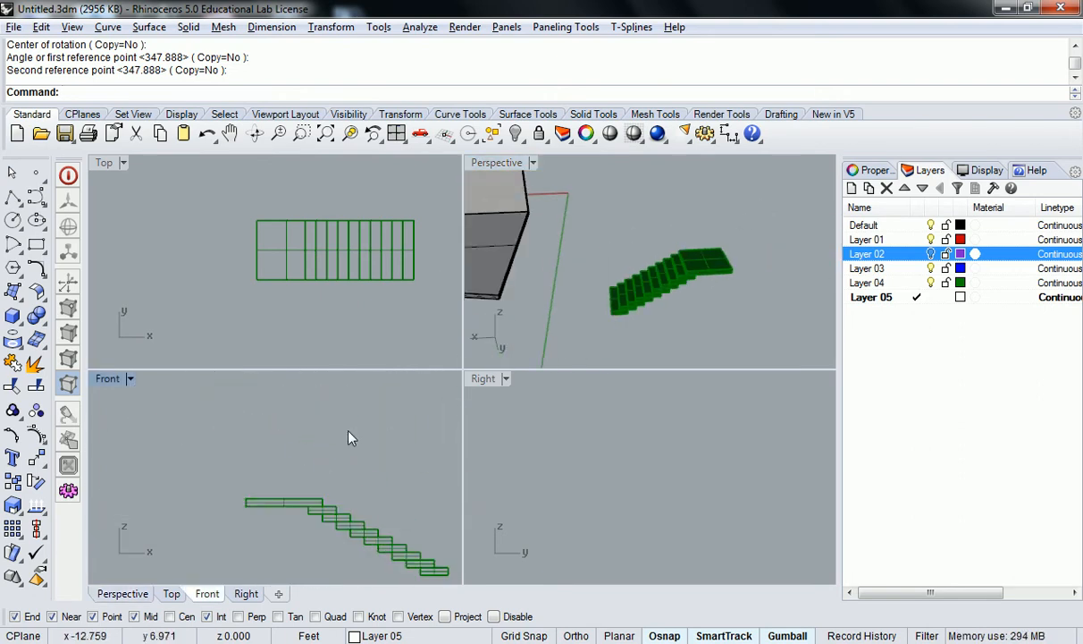
scroll(326, 419, up, 4)
right_drag(326, 418, 172, 353)
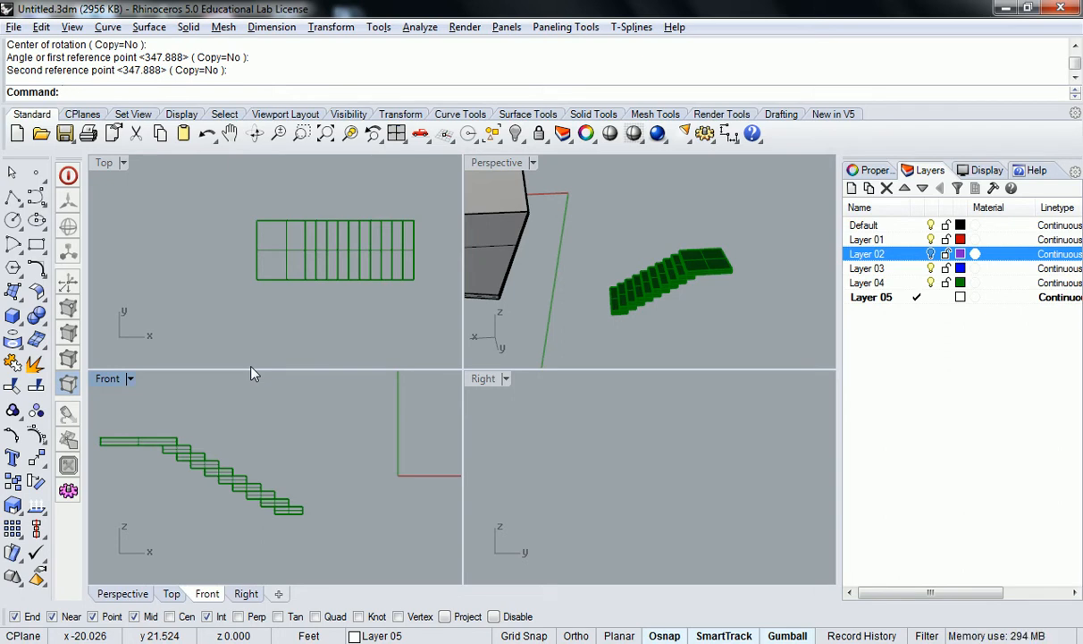
right_drag(231, 451, 307, 491)
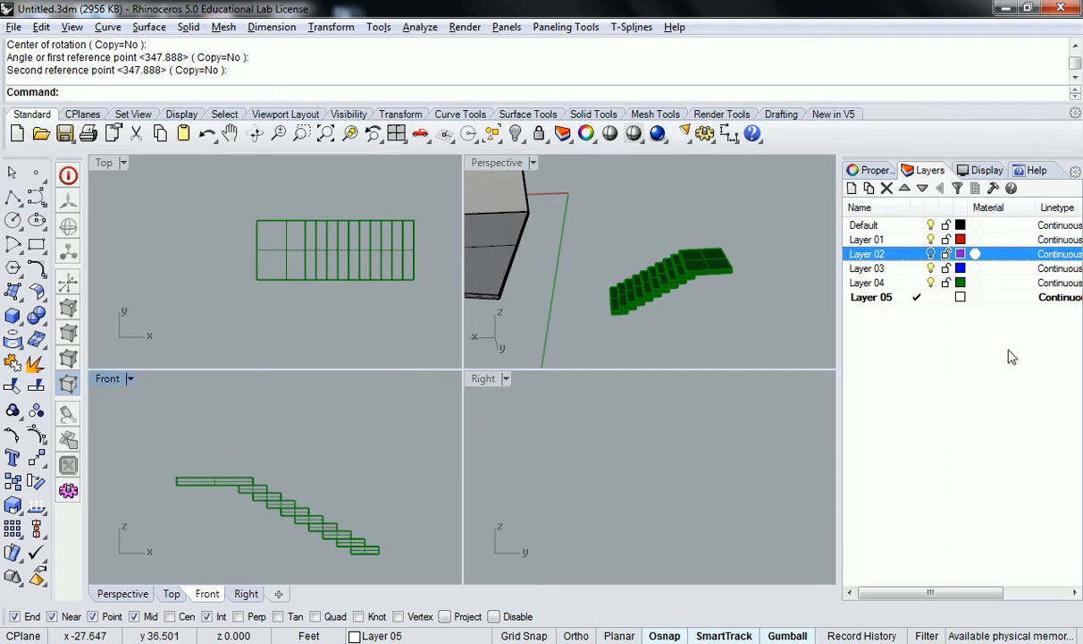
Step: Make Layer 03 the current layer
click(884, 297)
double_click(872, 268)
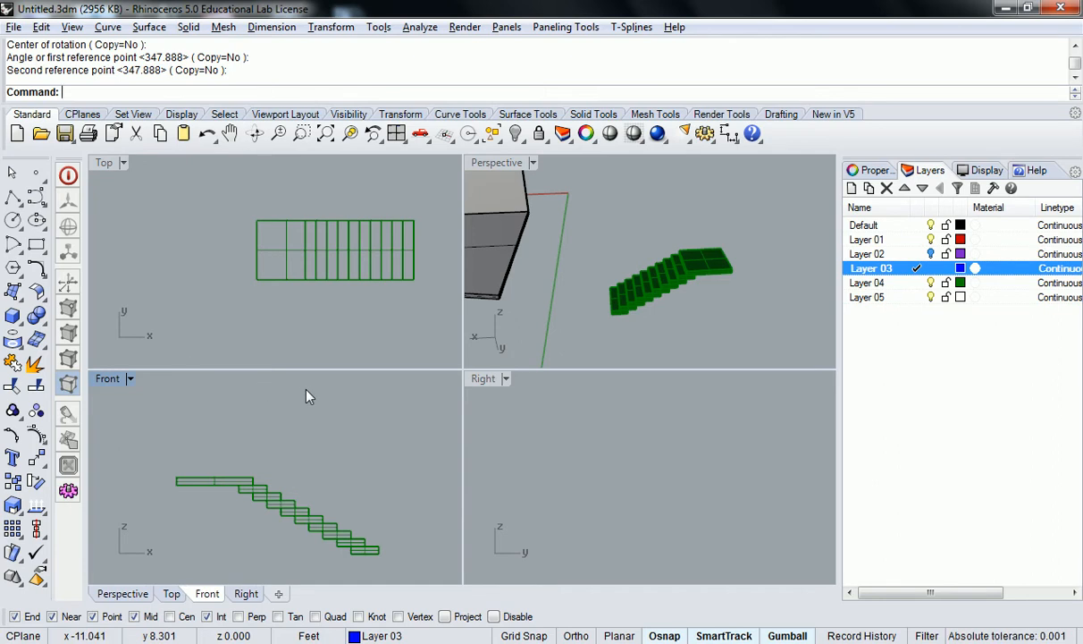
click(12, 196)
scroll(198, 462, up, 3)
click(158, 490)
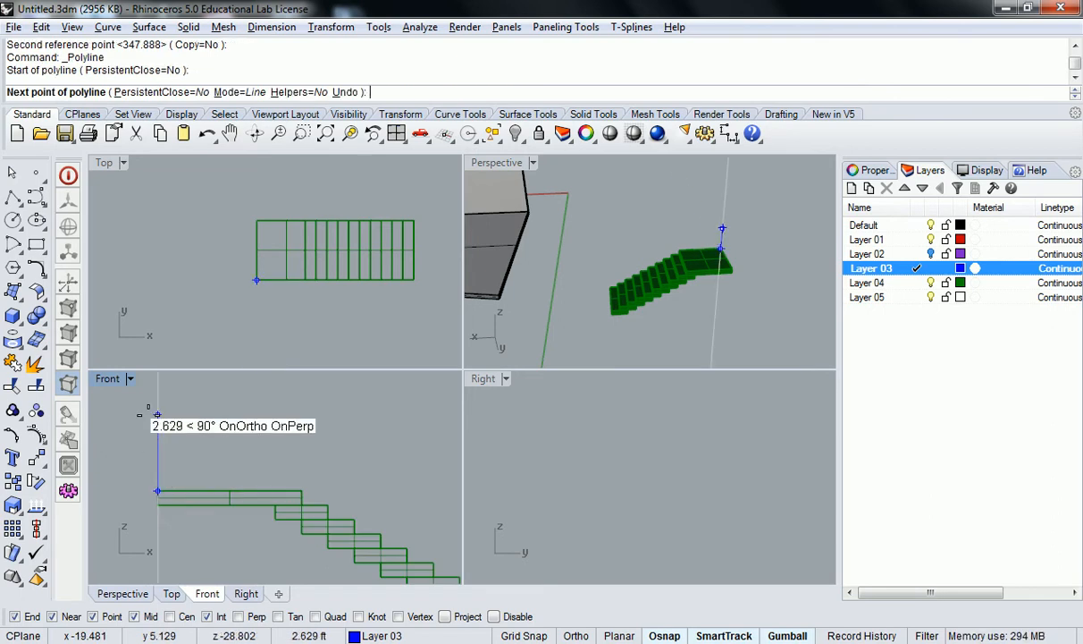
text(42")
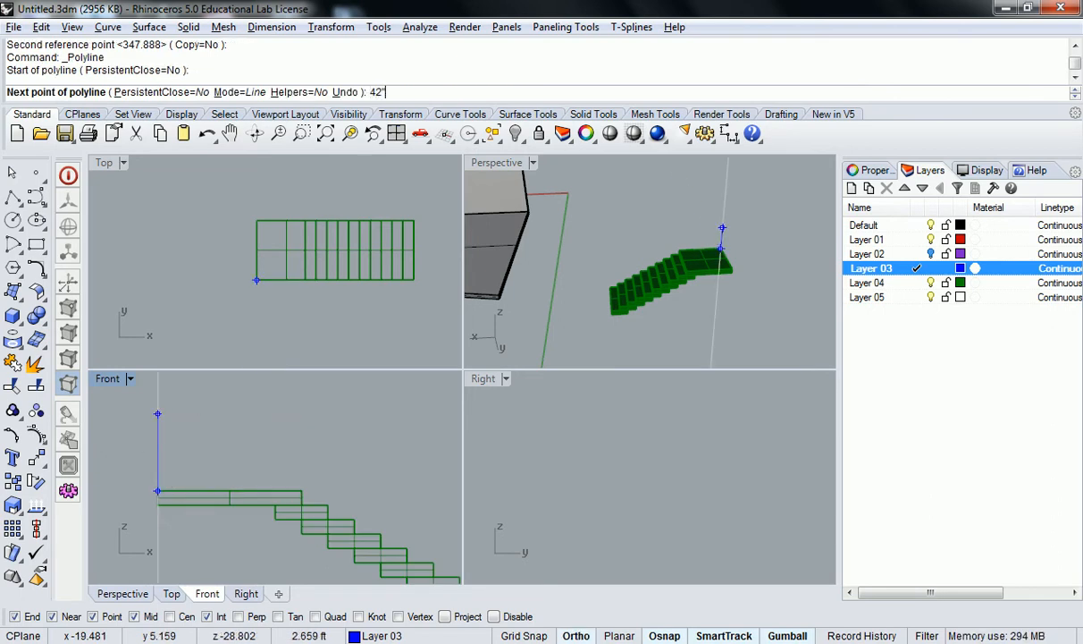
key(Return)
click(157, 413)
scroll(340, 384, down, 2)
scroll(299, 394, down, 3)
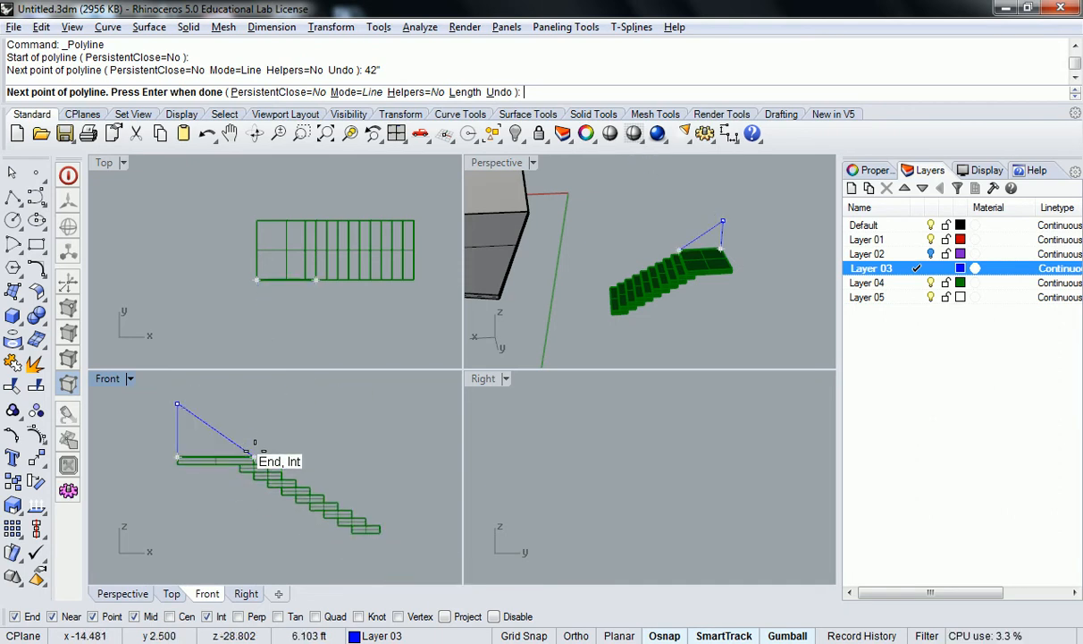
key(Escape)
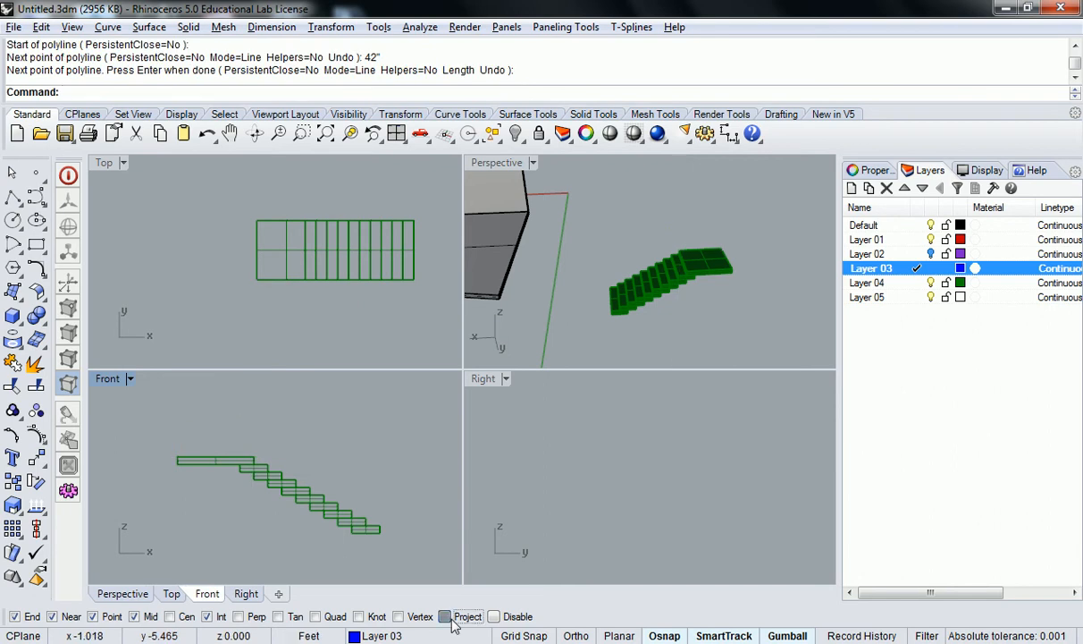
right_drag(167, 421, 186, 430)
click(12, 198)
click(195, 466)
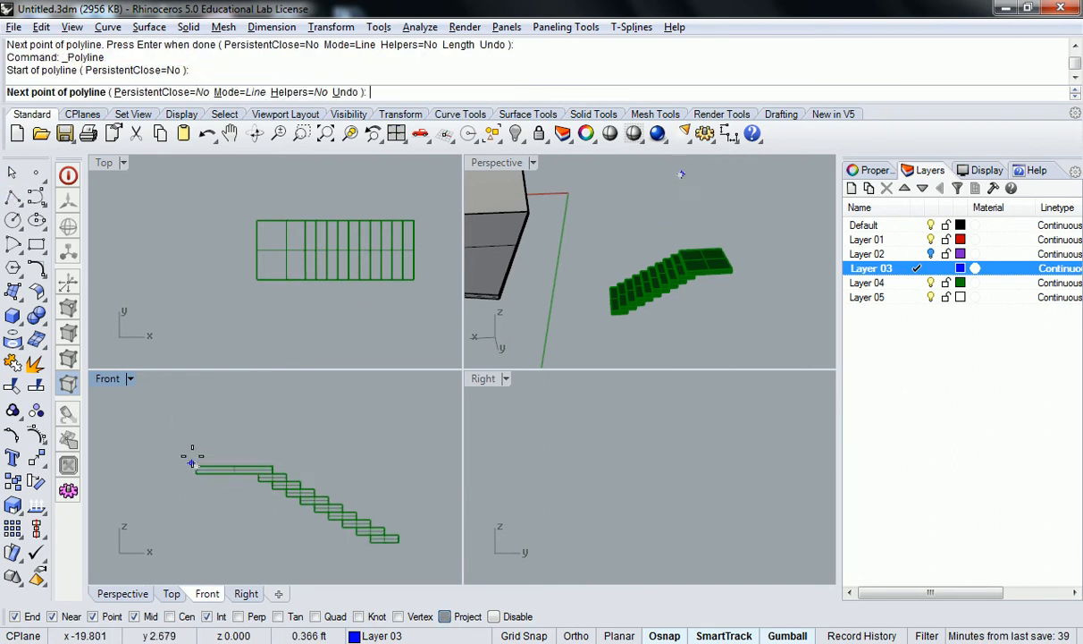
text(42")
key(Return)
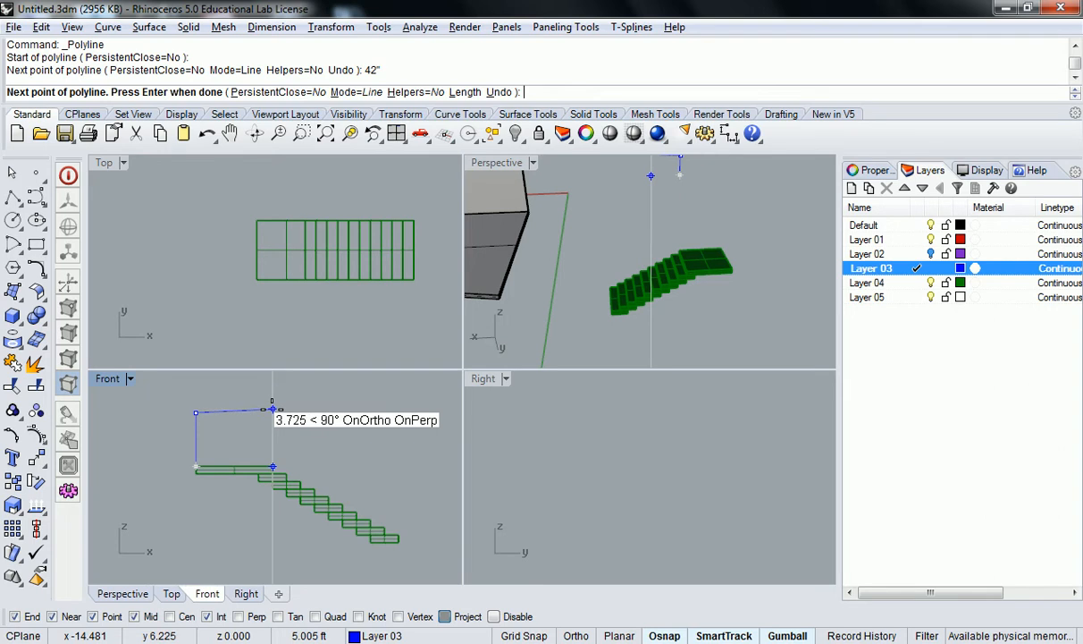
scroll(260, 396, up, 6)
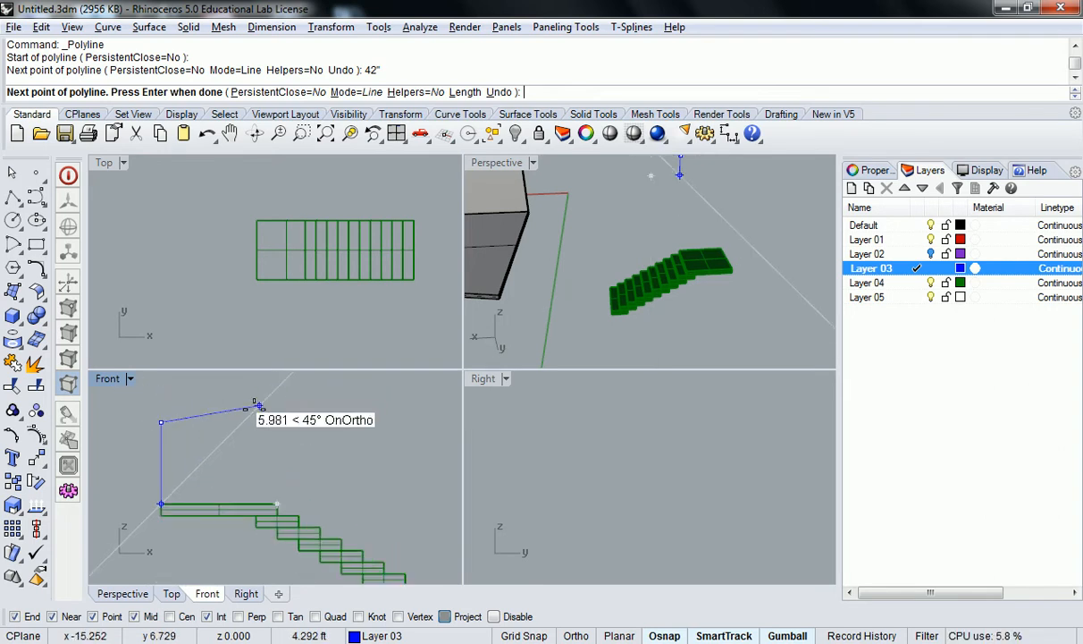
key(Escape)
key(Return)
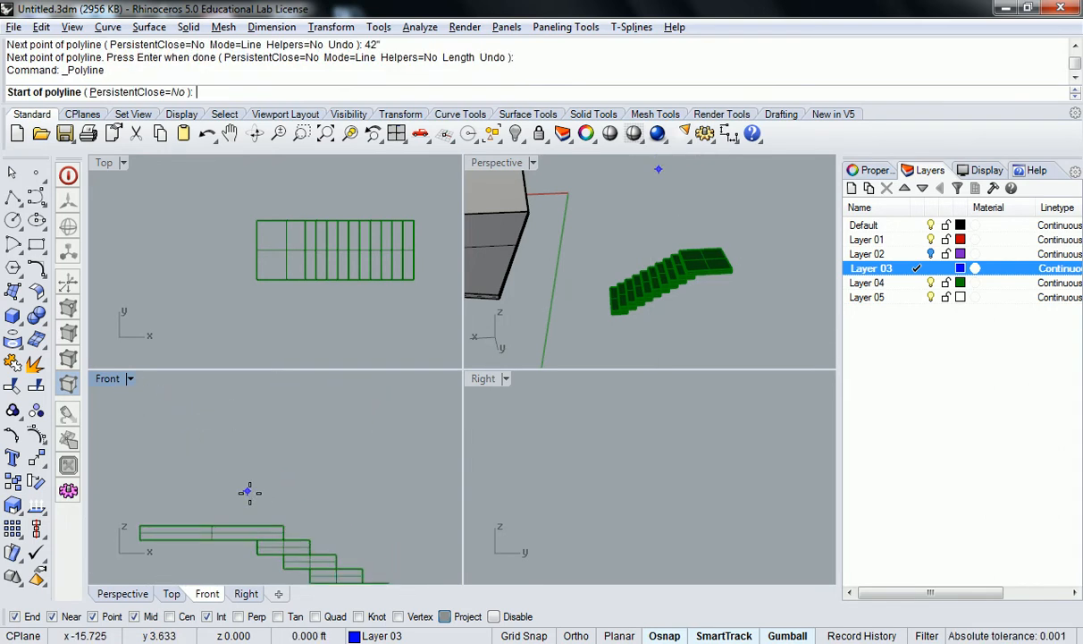
key(Escape)
Step: In the Front view, draw a polyline from 42" above the landing's stair-side corner horizontally to its far end, ending down at the landing's outer corner
key(Return)
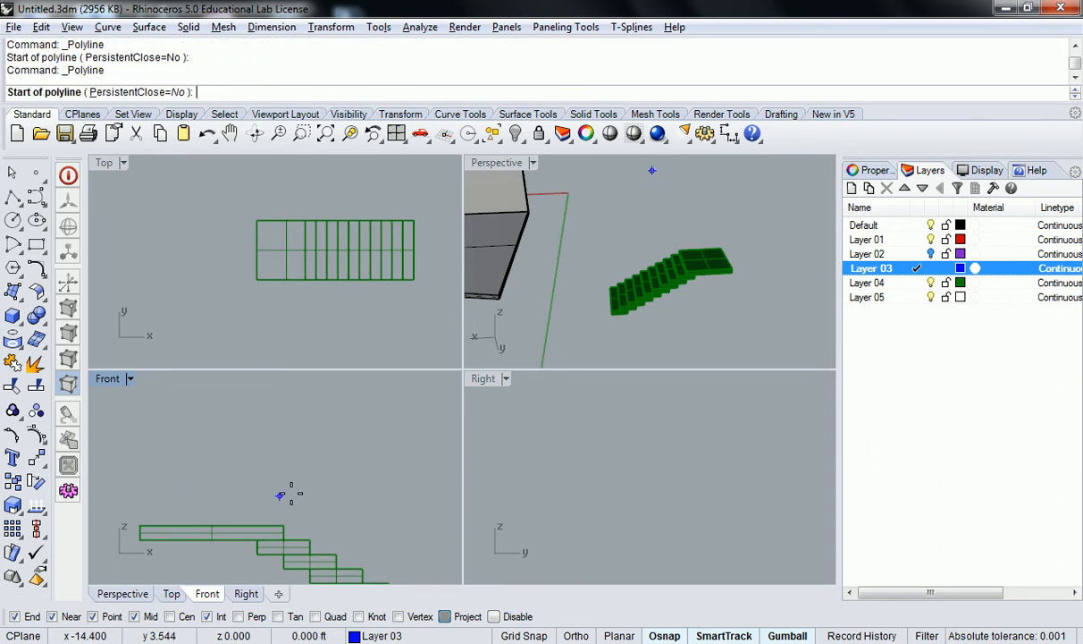
text(42")
key(Return)
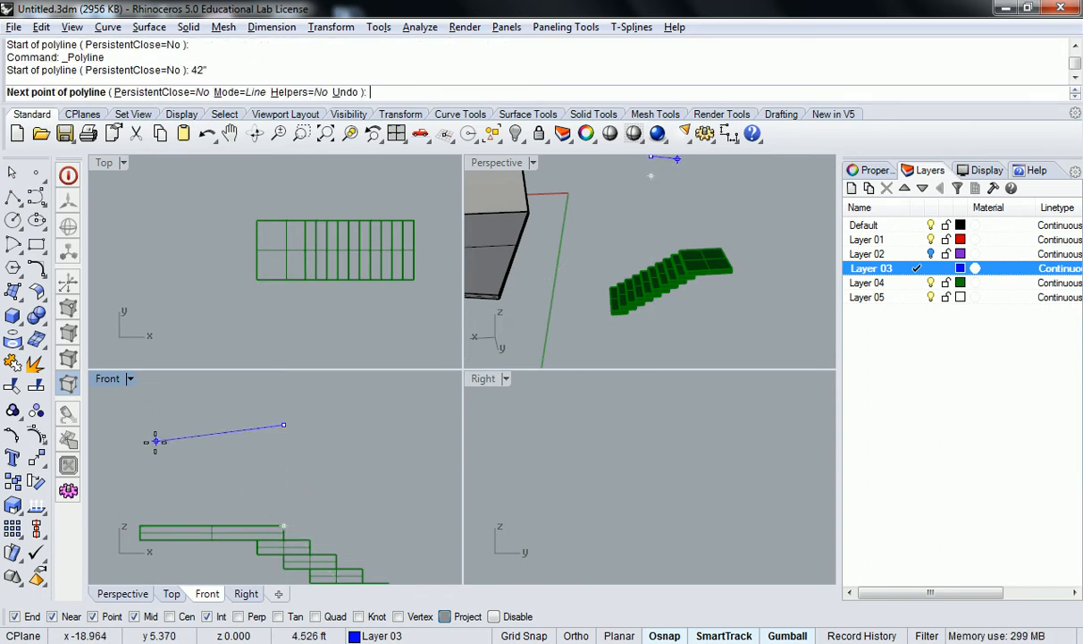
key(shift)
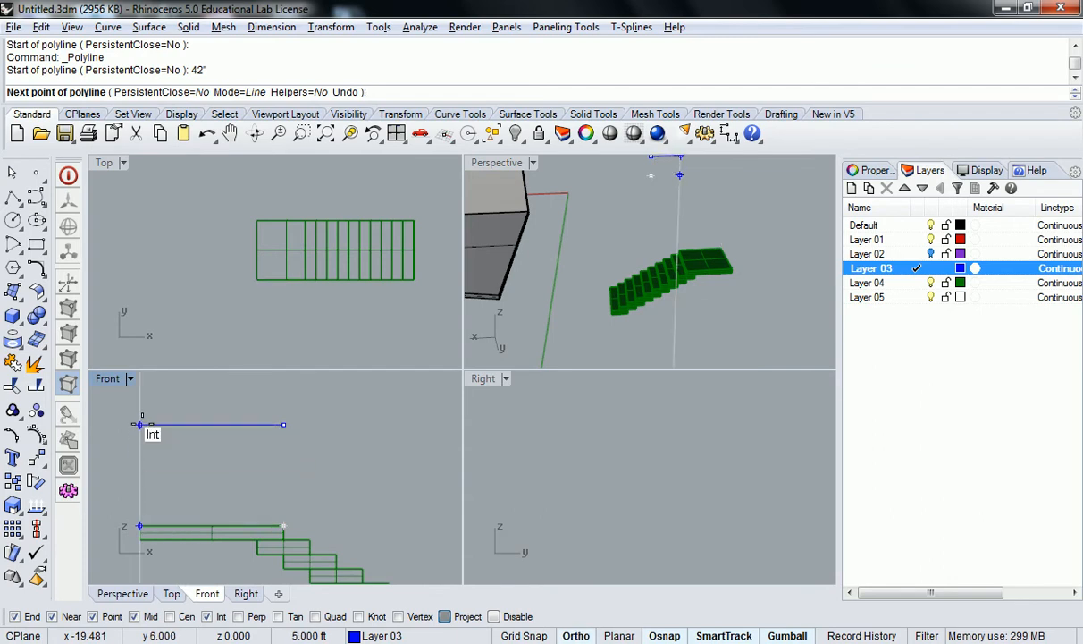
click(141, 425)
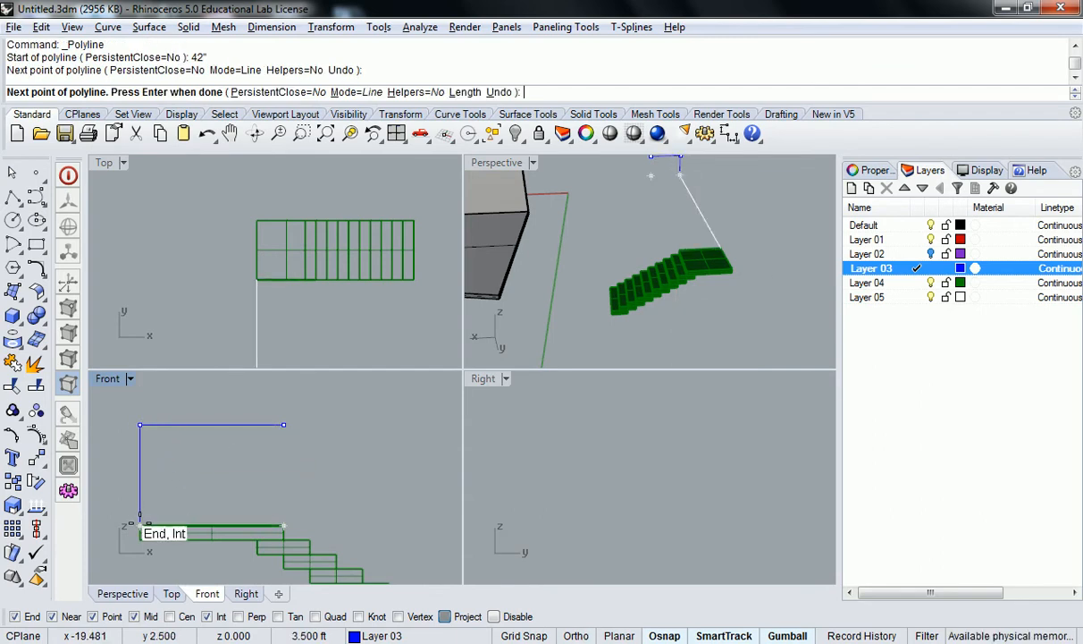
click(140, 524)
right_click(293, 460)
right_drag(318, 461, 273, 445)
scroll(315, 412, down, 4)
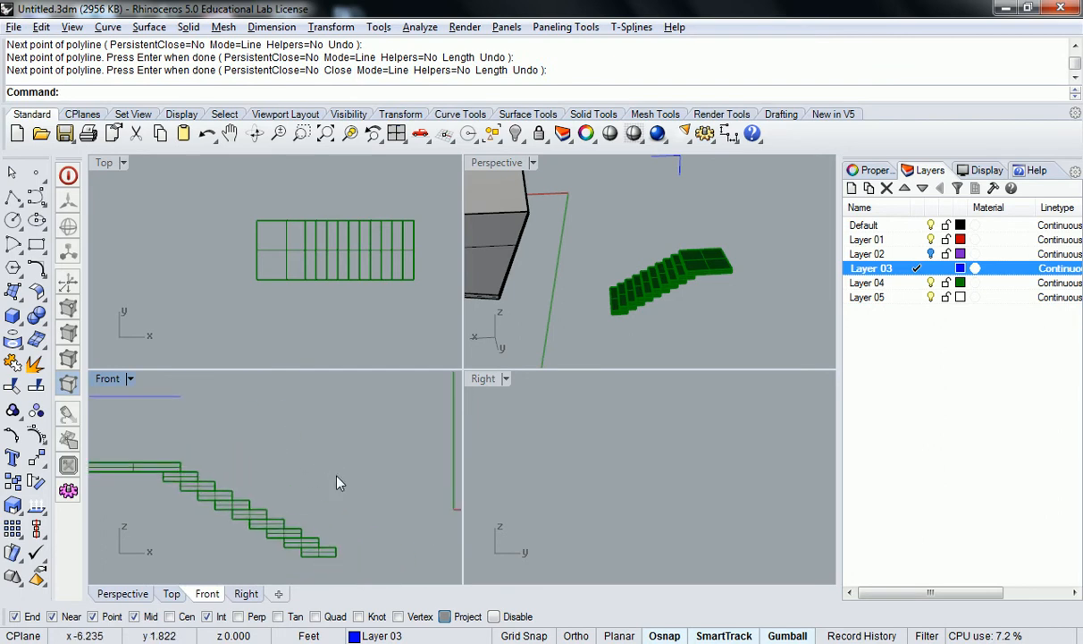
right_drag(212, 421, 231, 424)
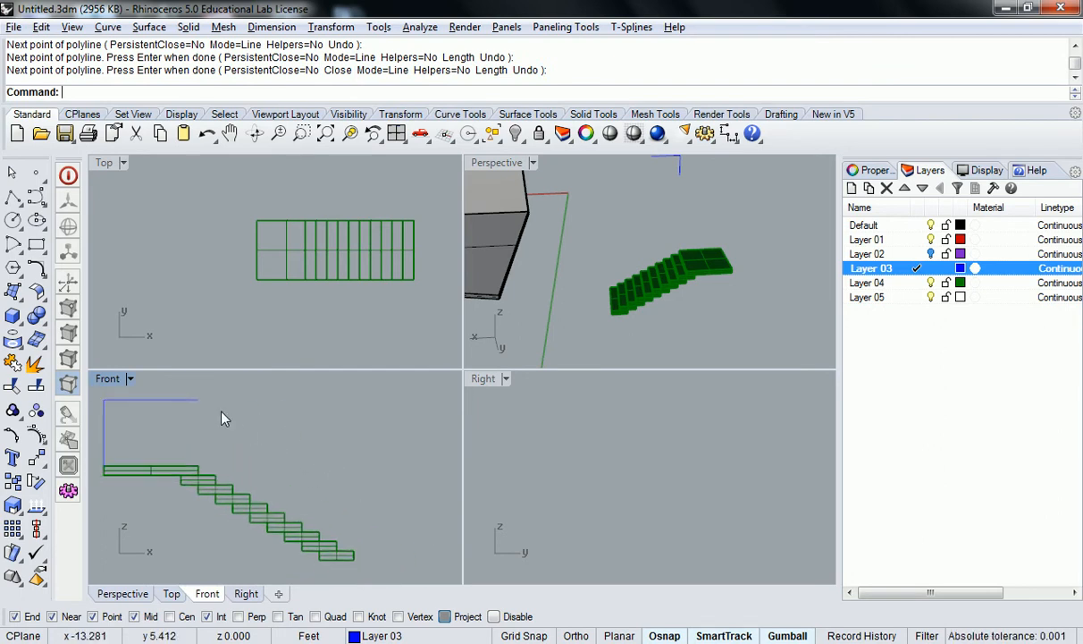
key(Return)
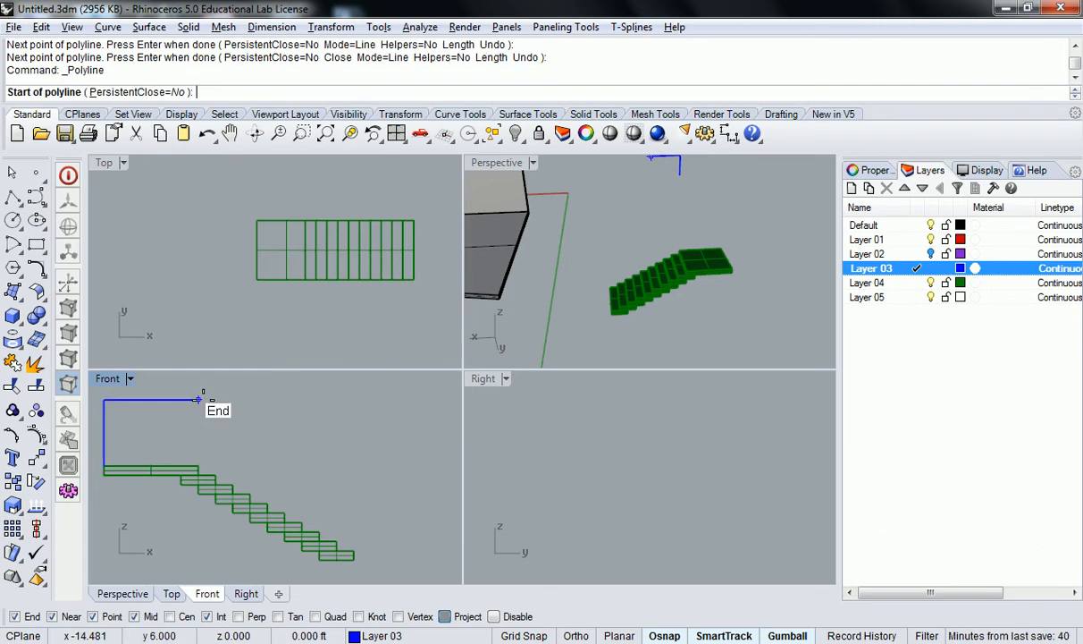
click(198, 401)
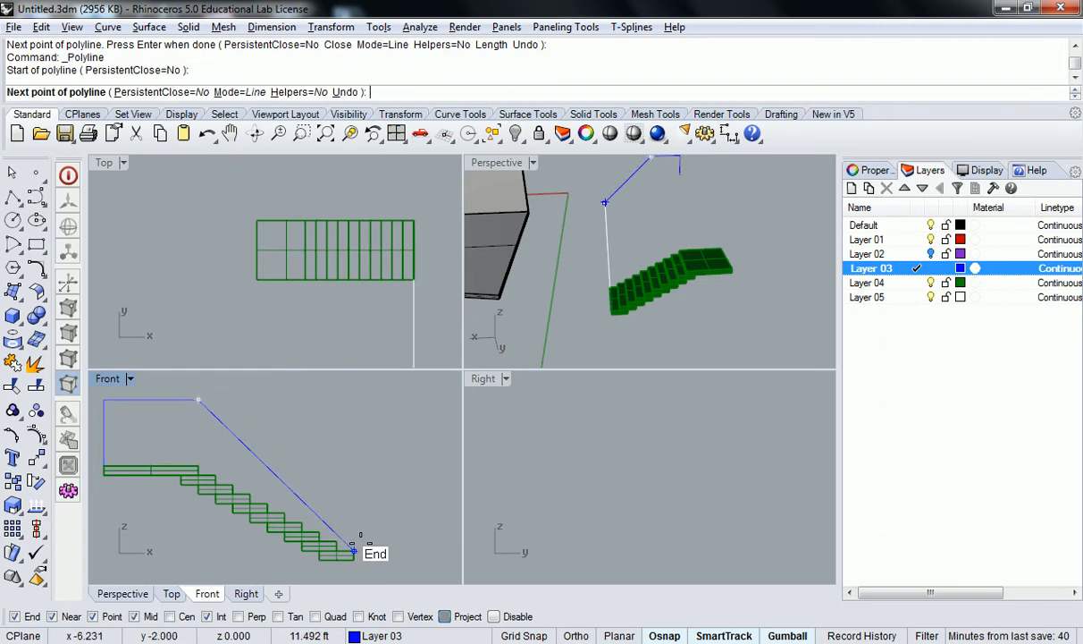
text(42")
key(Return)
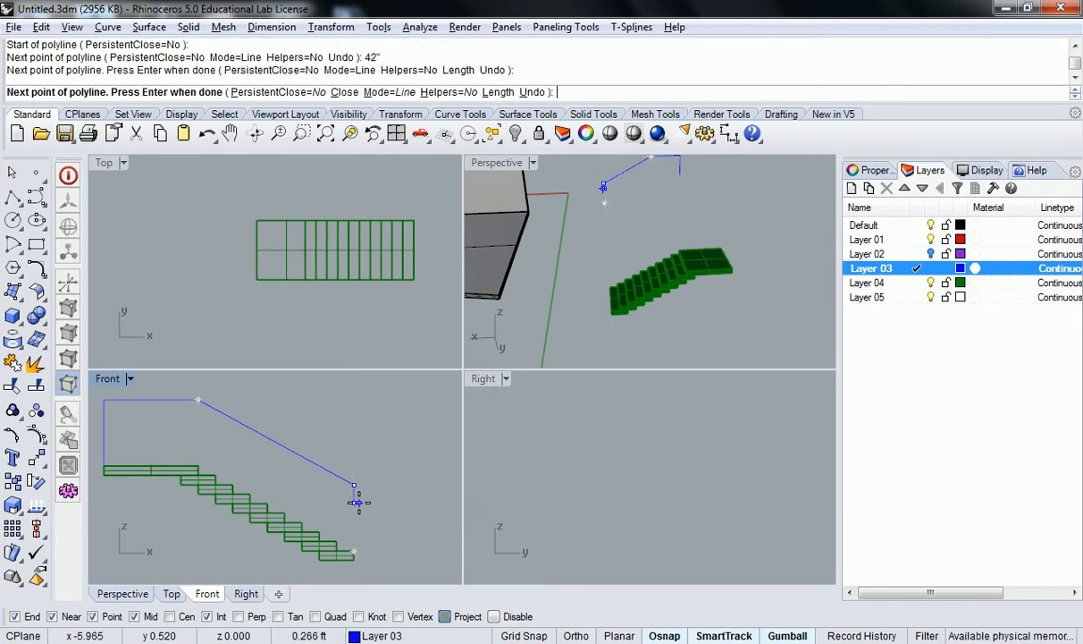
key(Return)
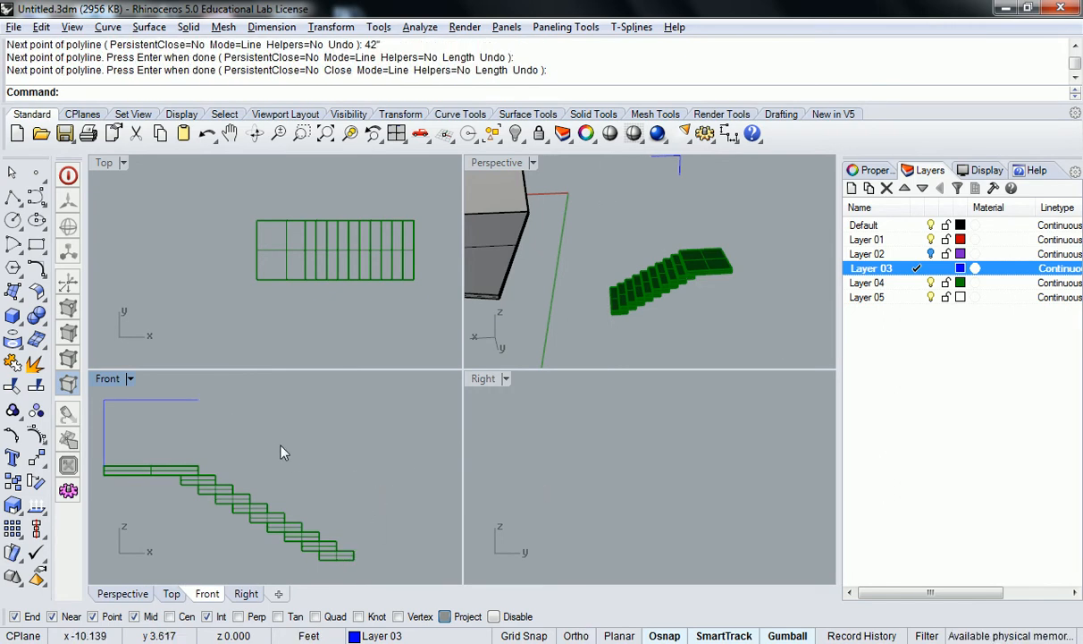
key(Return)
click(198, 400)
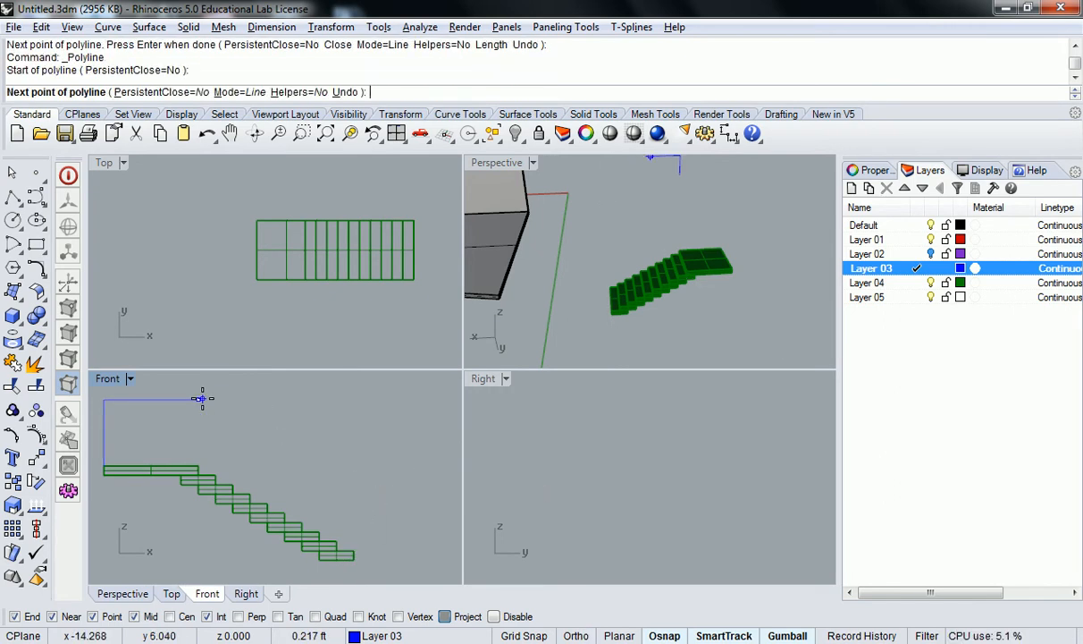
click(354, 552)
text(42")
key(Return)
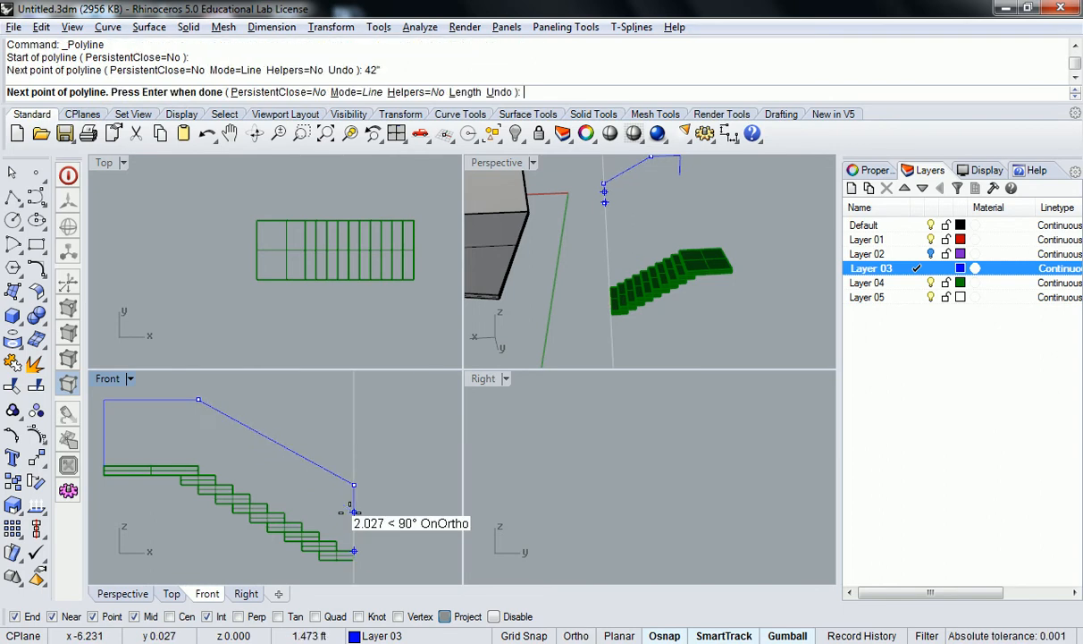
scroll(414, 473, up, 3)
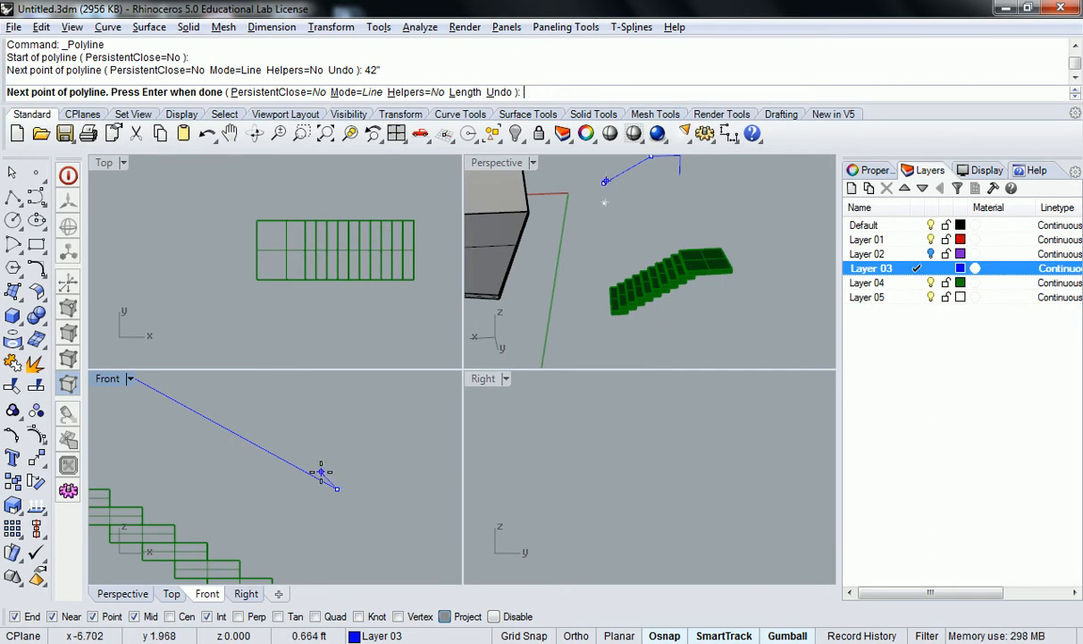
key(Escape)
scroll(348, 461, down, 2)
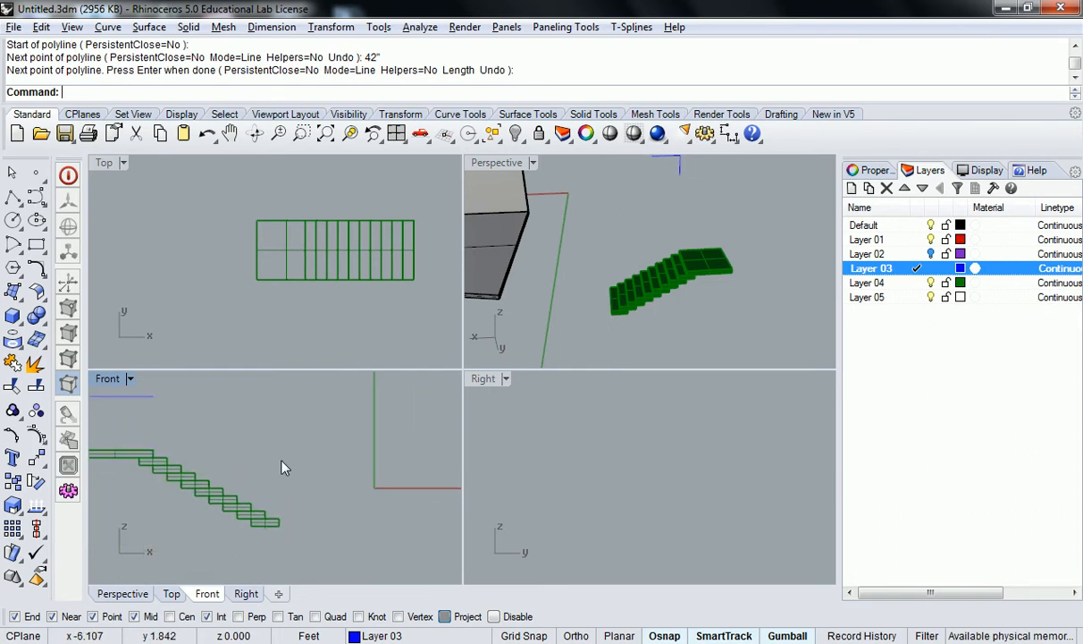
Step: Draw a line in the Front view along the stair slope, from the landing's top corner to the lowest step's top corner
text(line)
key(Return)
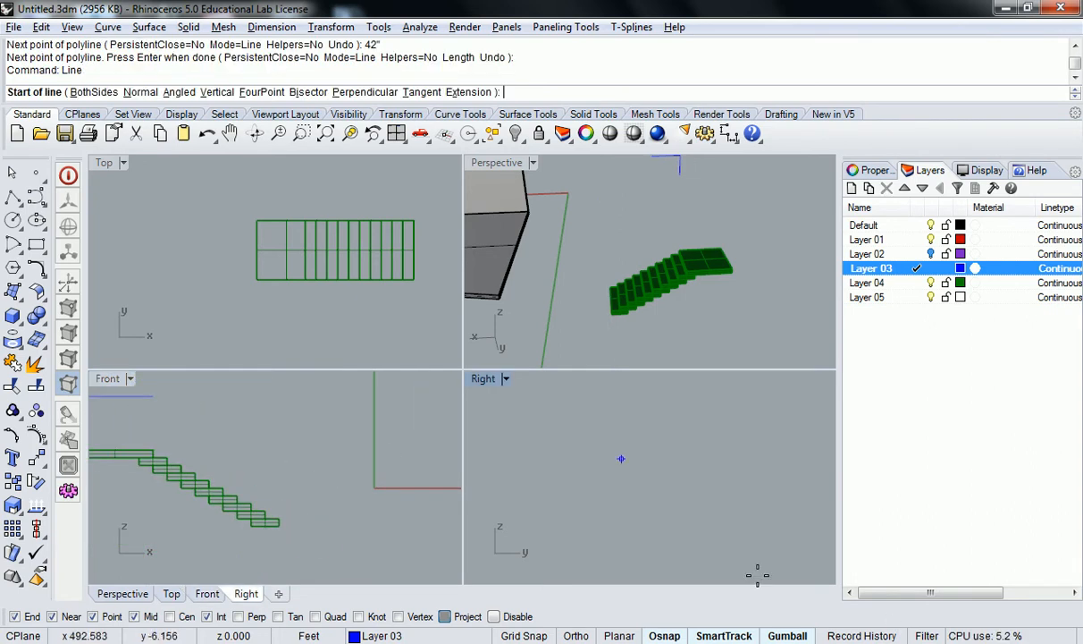
click(152, 451)
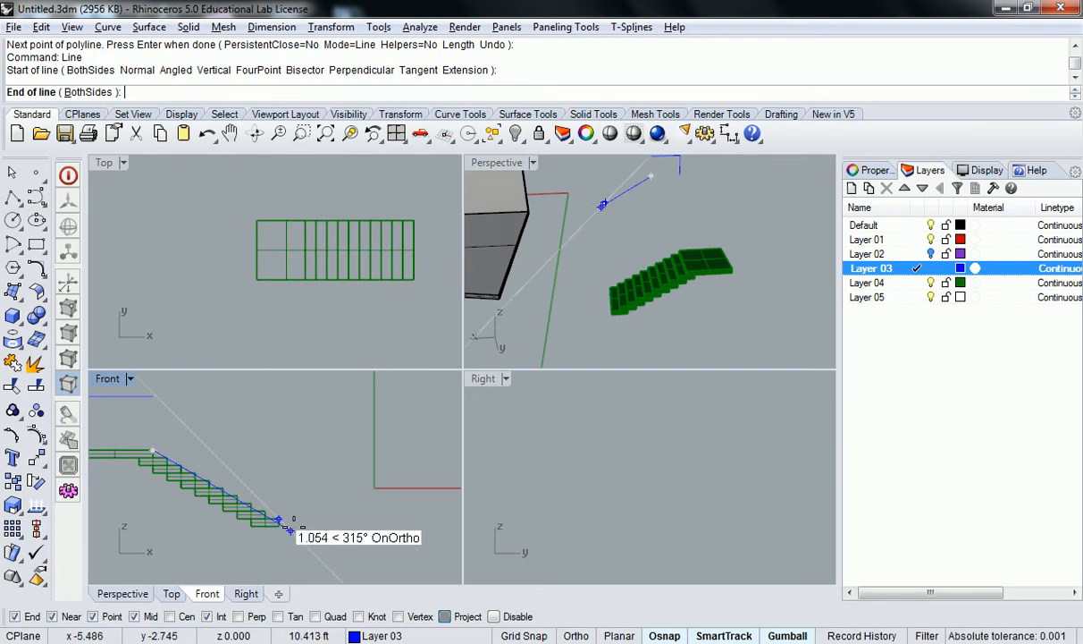
scroll(277, 517, up, 2)
click(272, 517)
Step: Scale the slope line from its upper end at the landing so it extends past the lowest step and below its base
click(264, 512)
scroll(291, 514, down, 2)
text(Scale)
key(Return)
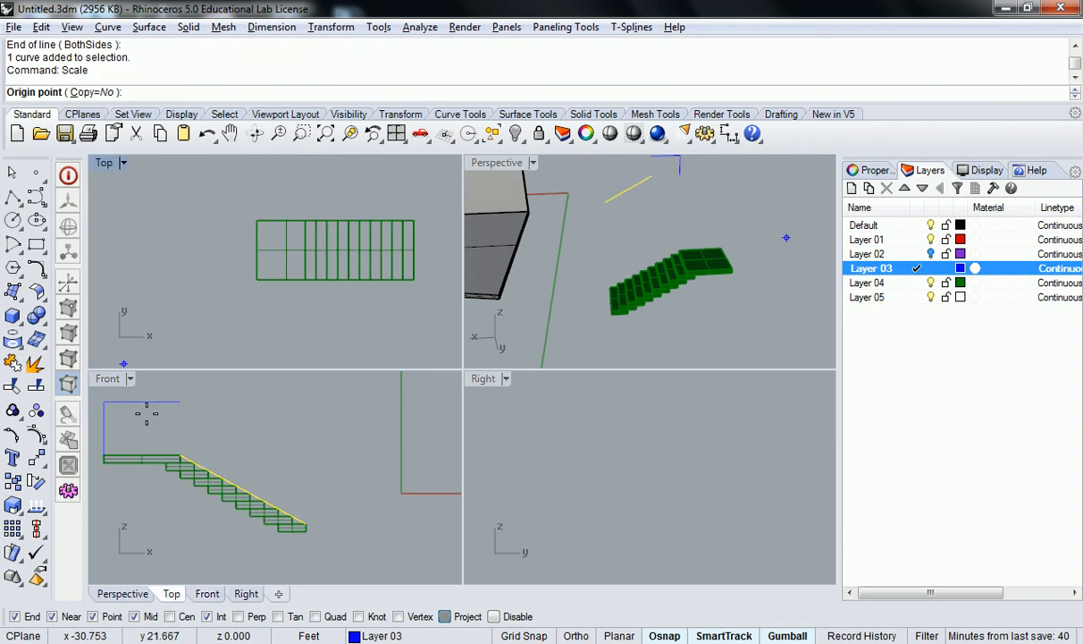
click(181, 456)
click(318, 502)
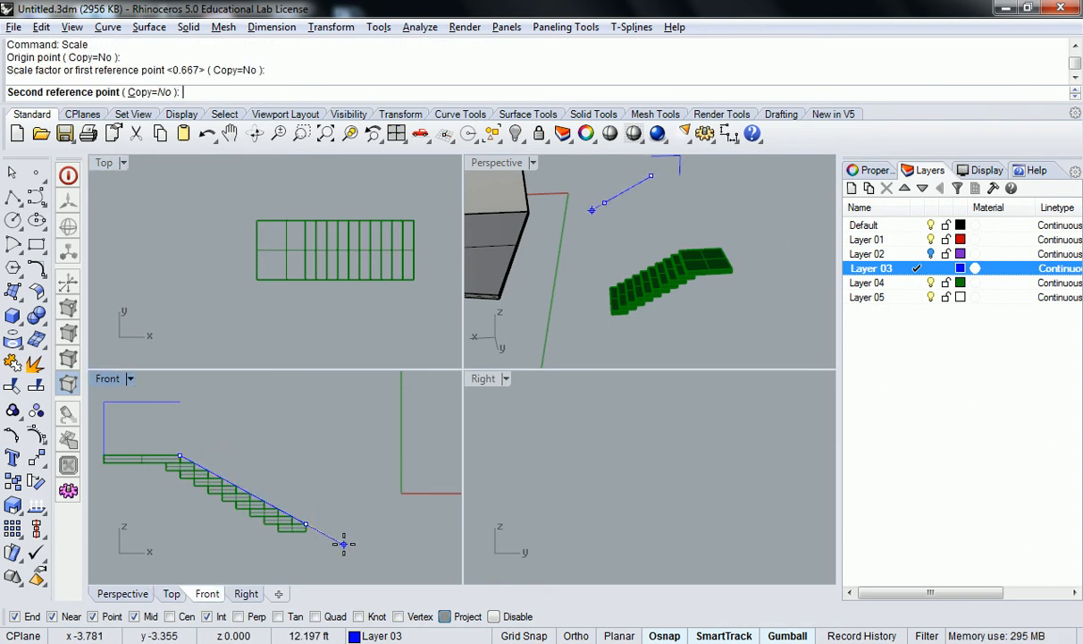
click(328, 529)
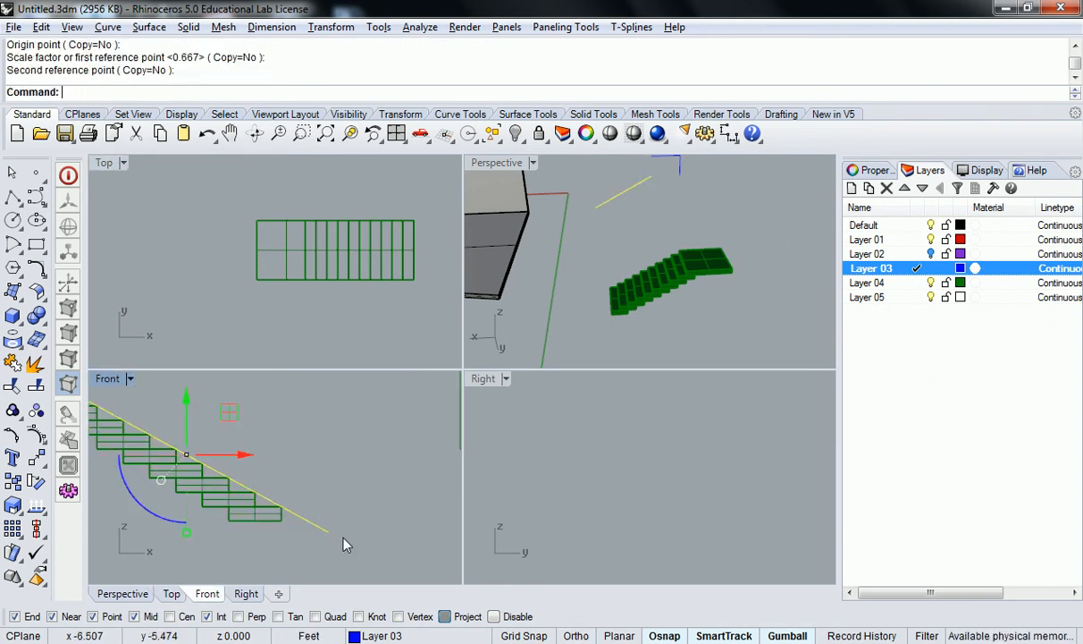
Step: Draw a horizontal ground line about 4.55 ft long outward from the lowest step's bottom corner
text(Line)
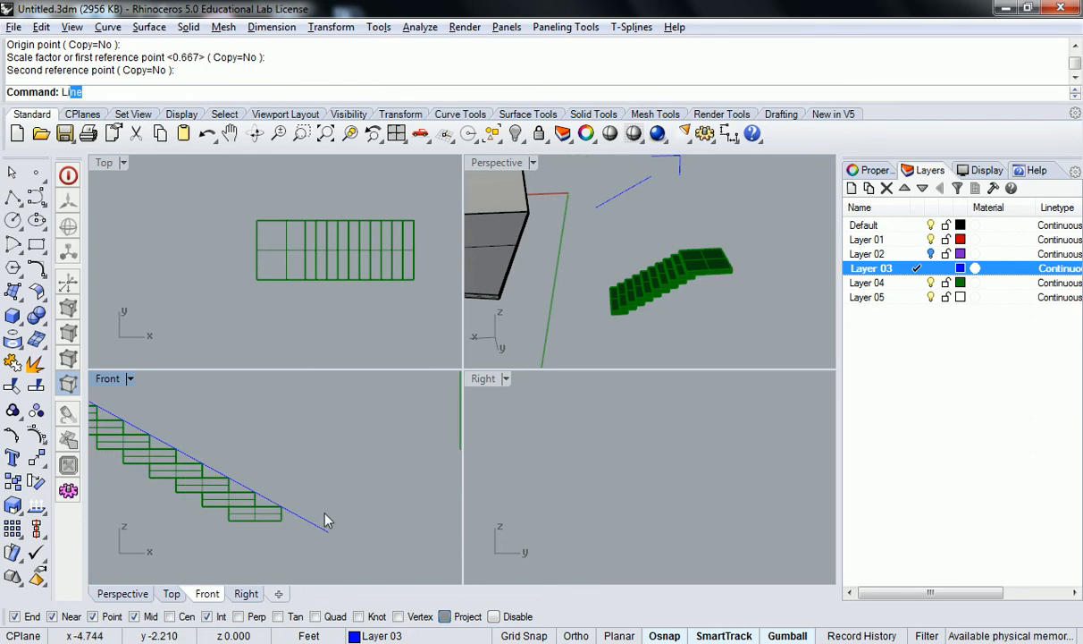
key(Return)
click(281, 520)
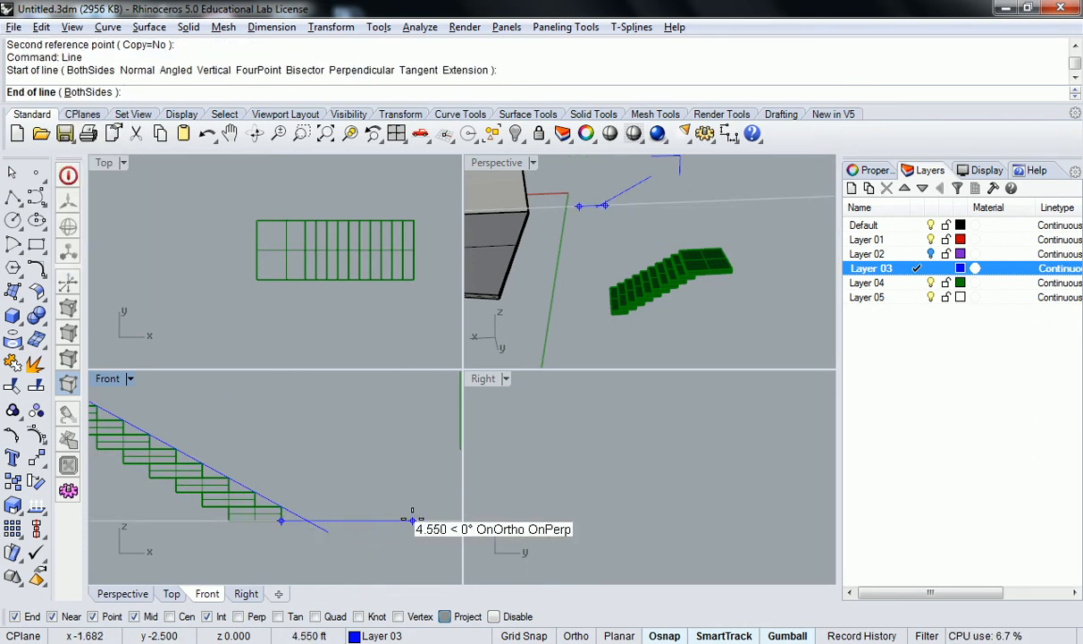
click(411, 520)
Step: Draw a vertical 42" line upward from the intersection of the slope line and the ground line
scroll(314, 469, down, 2)
right_drag(314, 470, 330, 524)
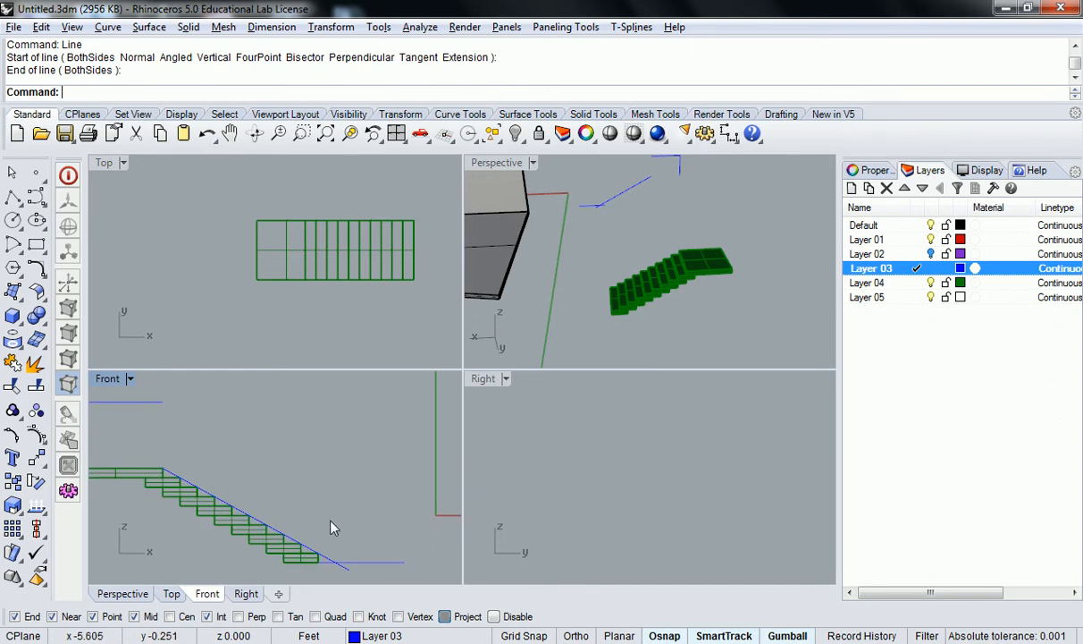
text(Line)
key(Return)
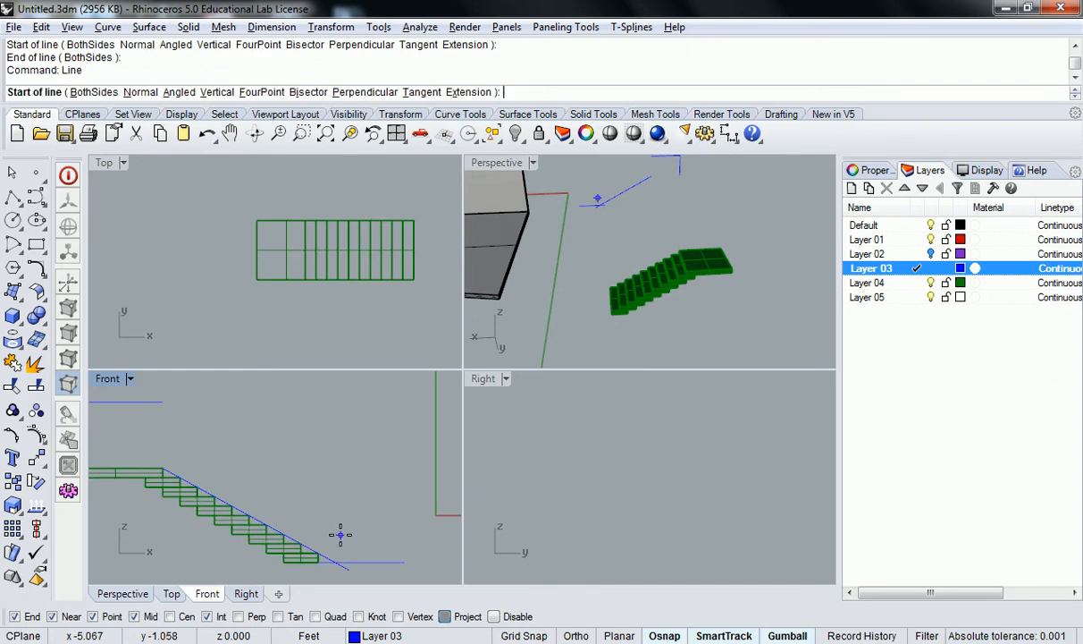
click(336, 561)
text(42")
key(Return)
click(334, 478)
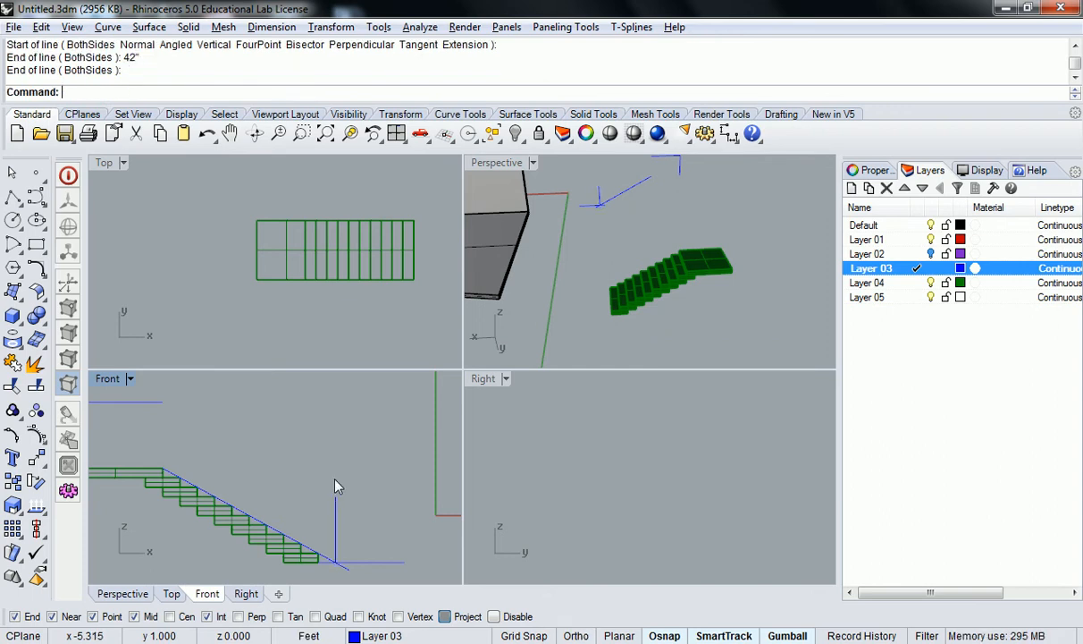
Step: Draw a polyline from the landing rail's open end to the top of the vertical line, ending with a 1' horizontal extension outward
scroll(252, 391, down, 2)
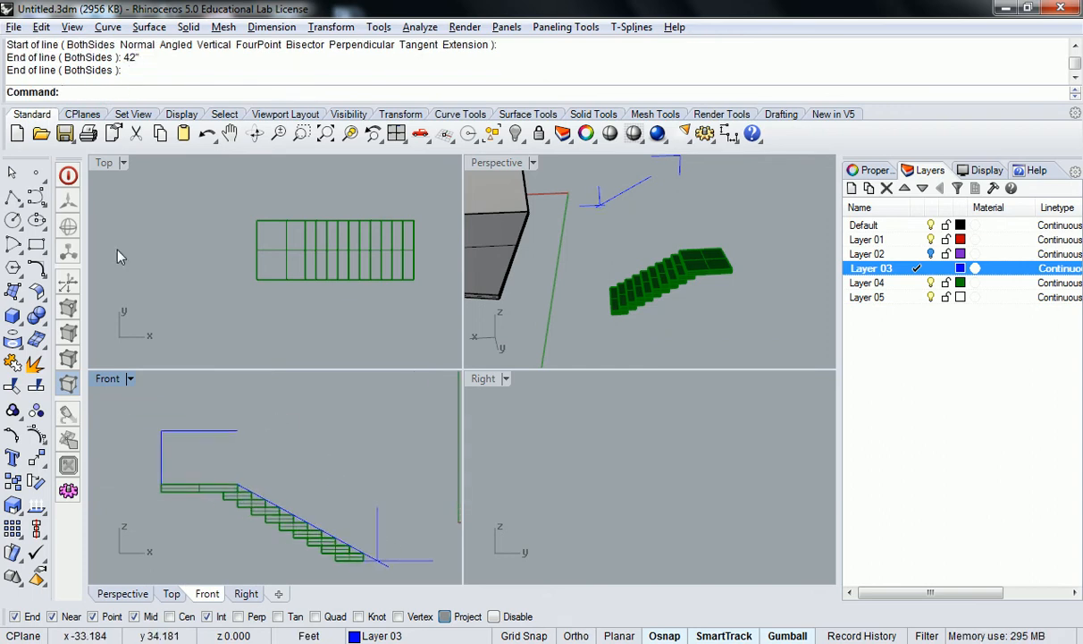
click(13, 197)
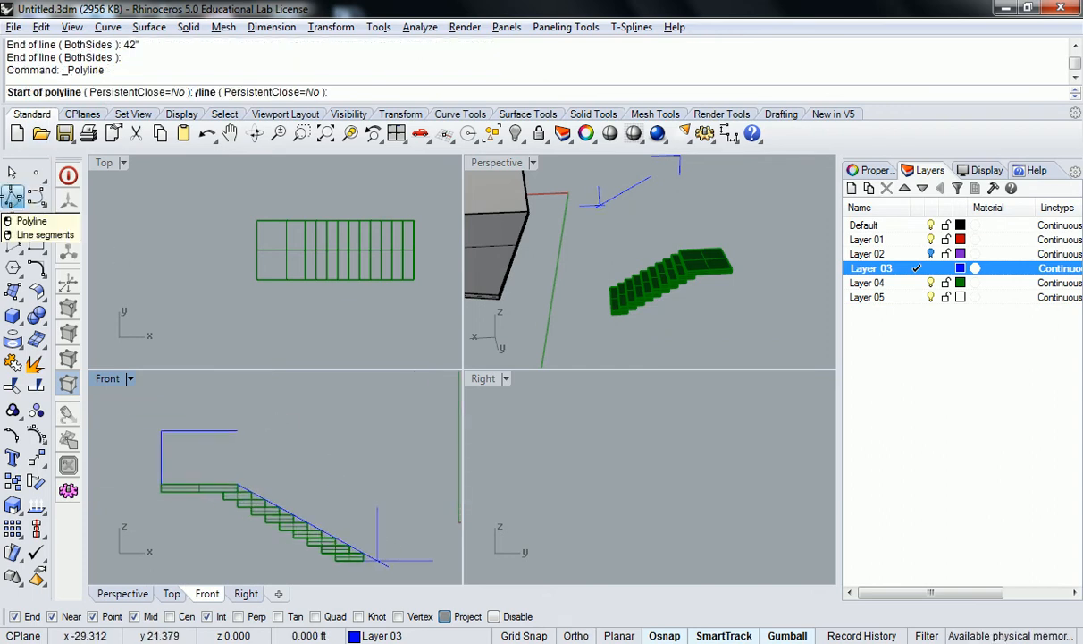
click(237, 430)
click(377, 507)
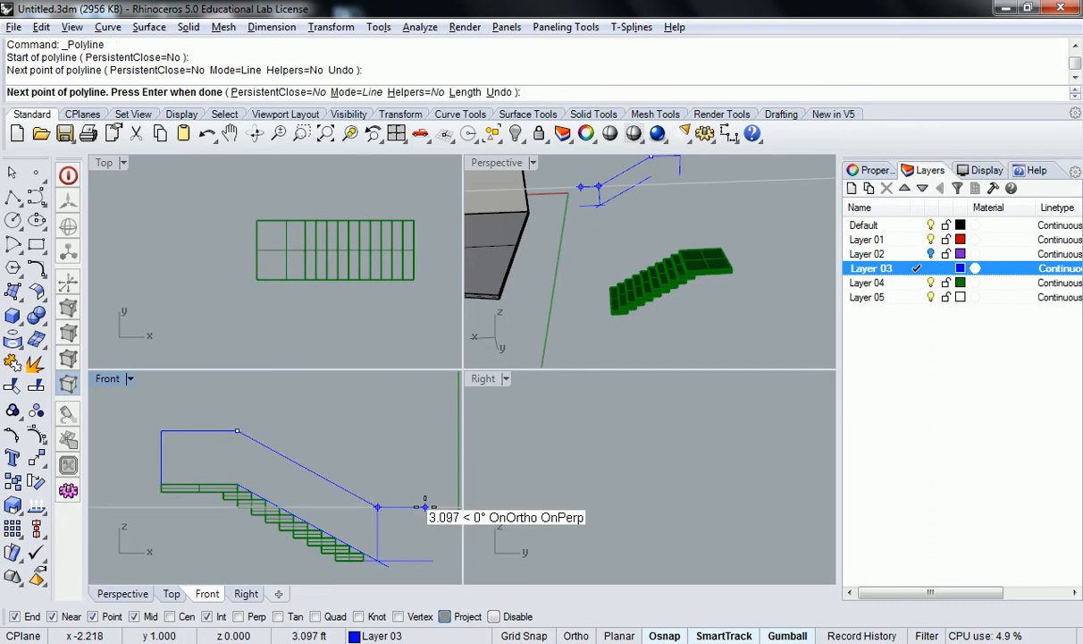
text(1')
key(Return)
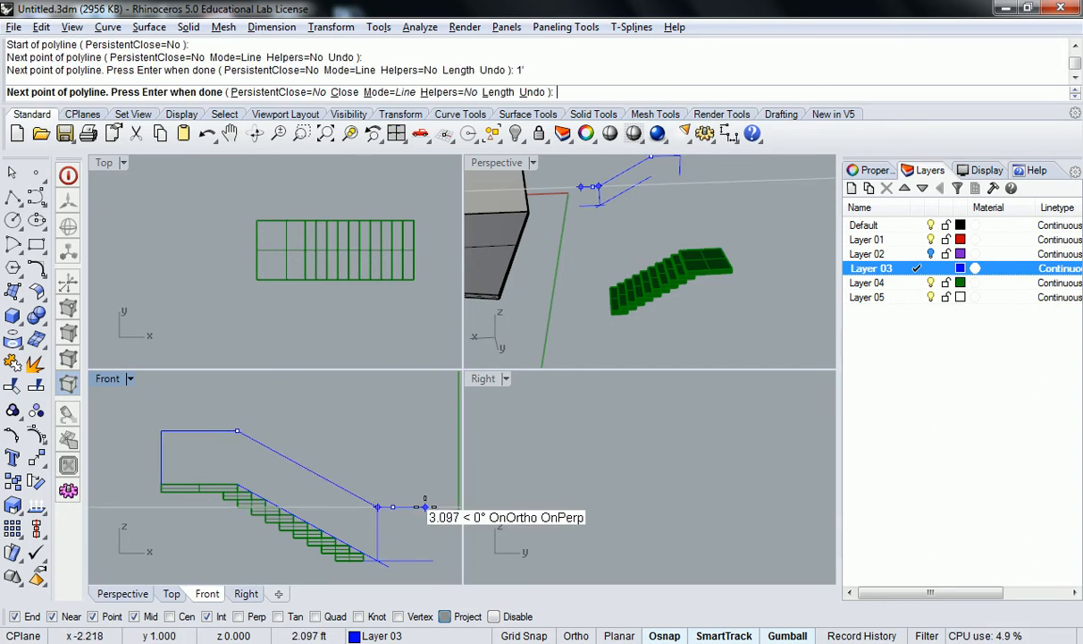
right_click(408, 453)
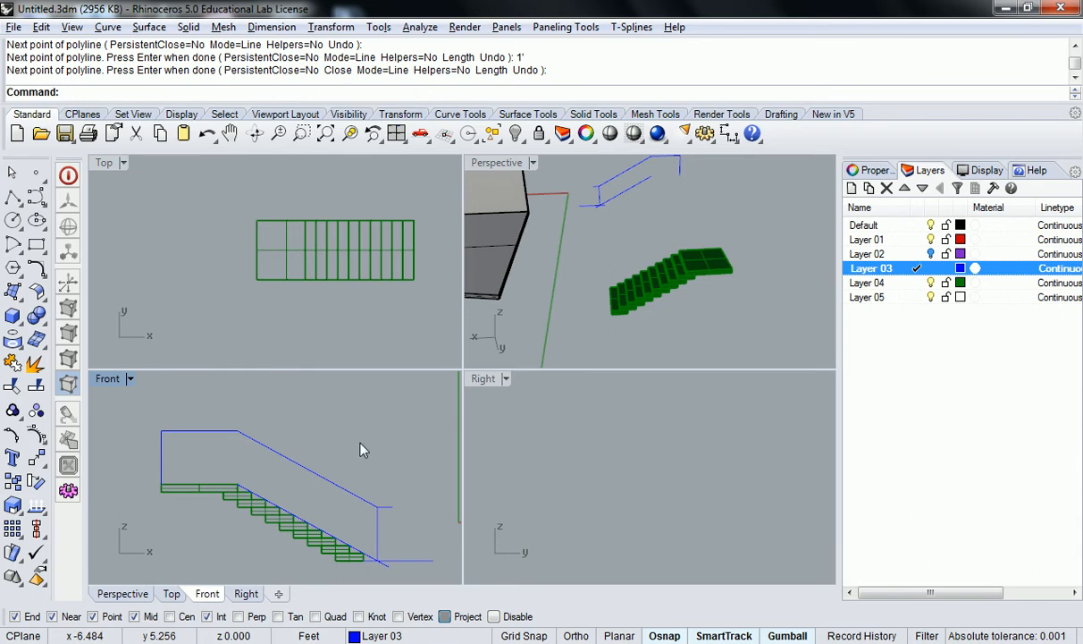
Step: Delete the sloped guide line and the horizontal ground line, keeping the handrail curves and the lower post line
click(380, 560)
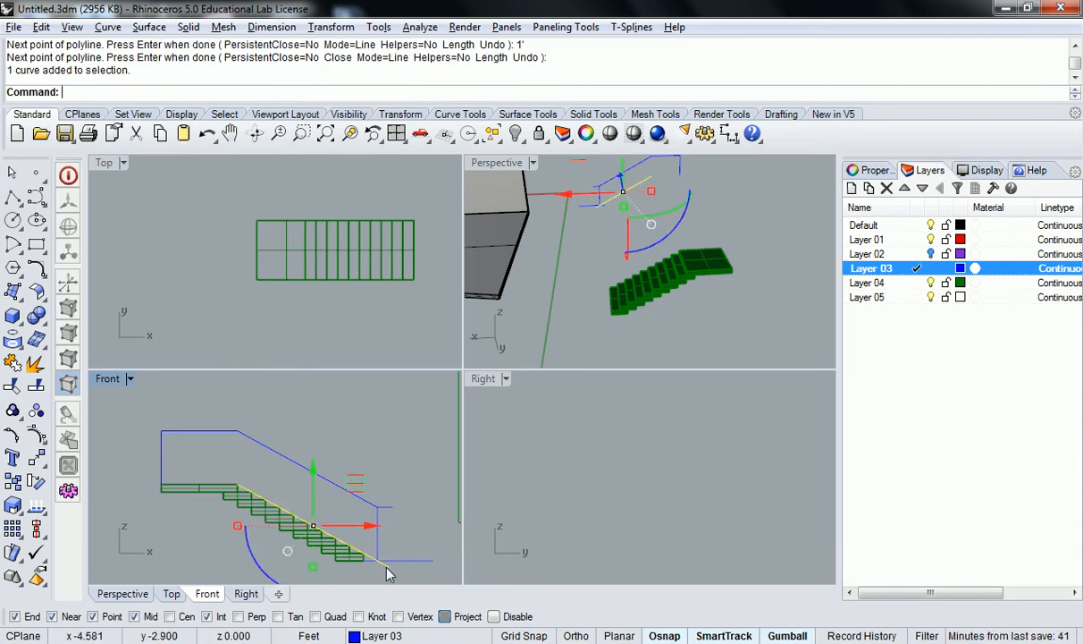
key(Delete)
key(Delete)
scroll(386, 532, up, 2)
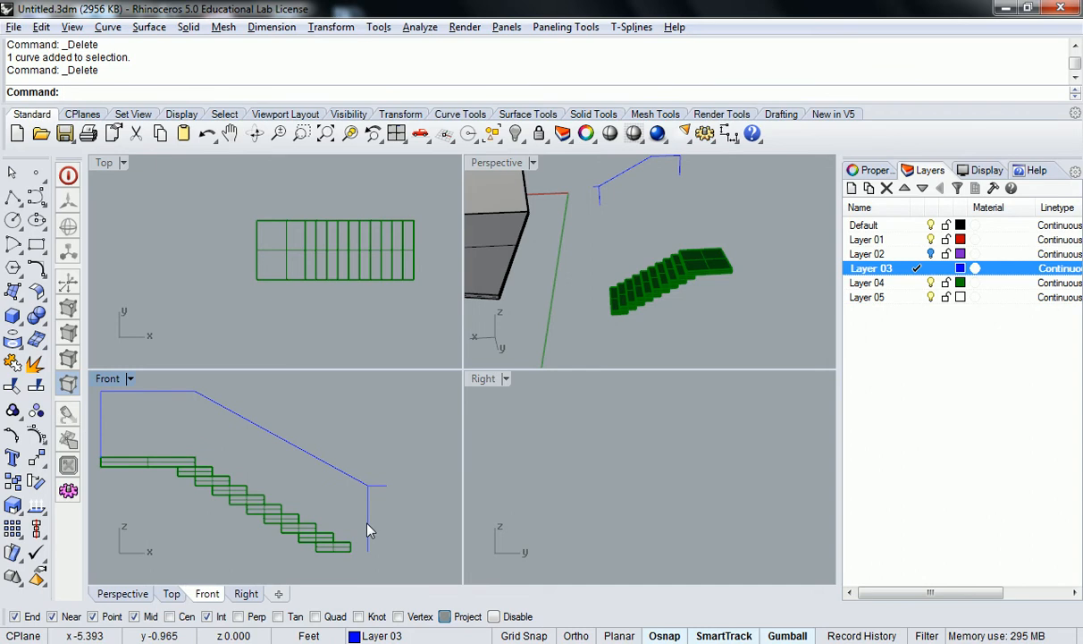
right_drag(193, 450, 242, 464)
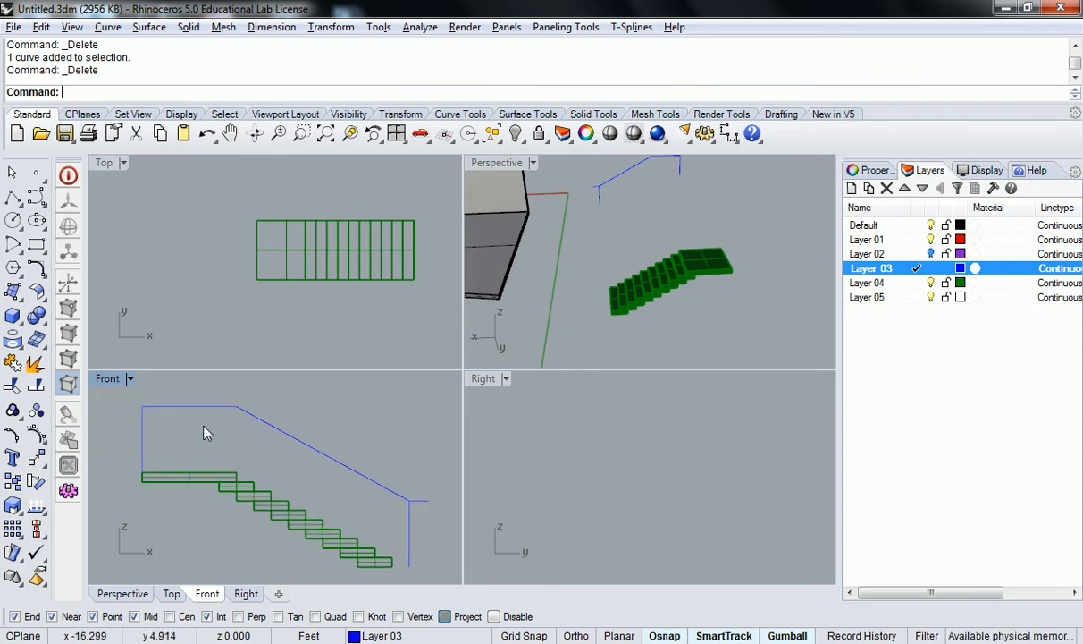
click(35, 197)
click(236, 407)
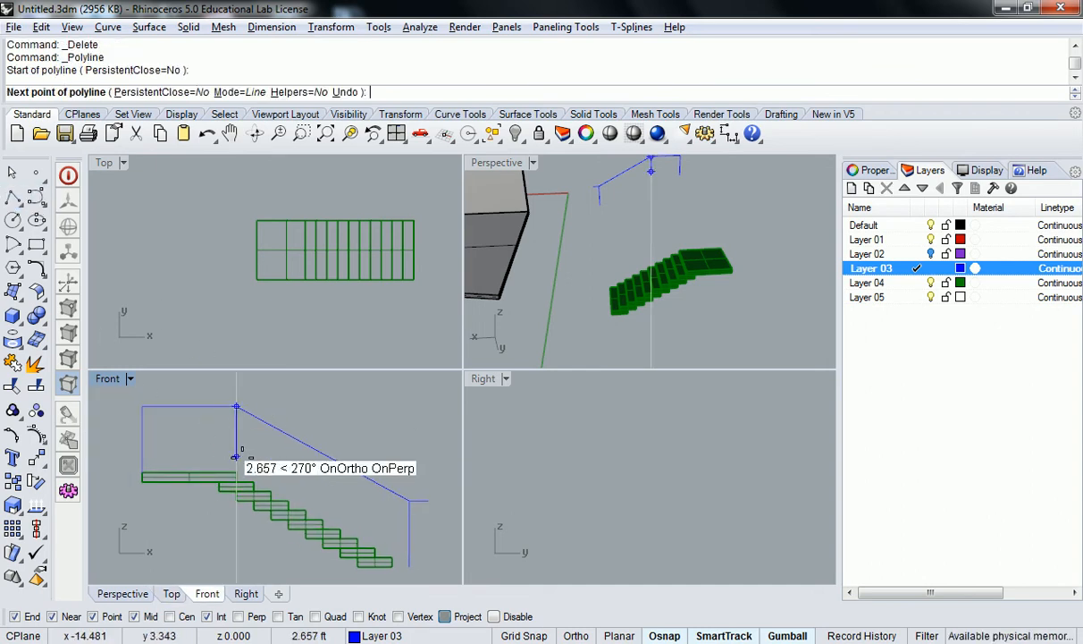
click(236, 454)
key(Escape)
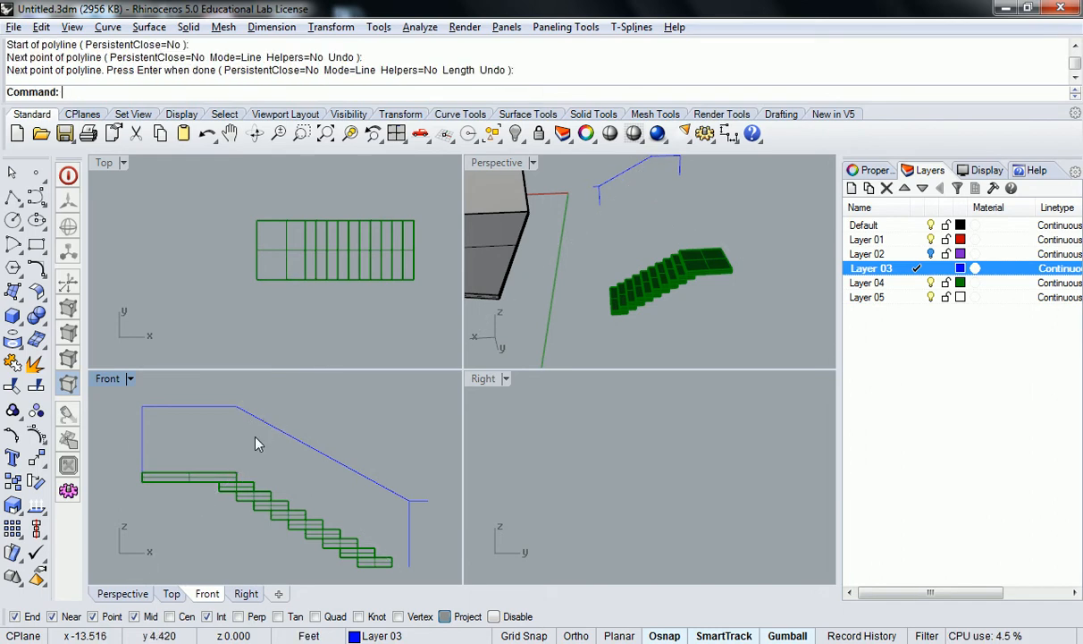
Step: Draw a vertical post line from the top rail's bend straight down to the landing's edge above the first step
key(Return)
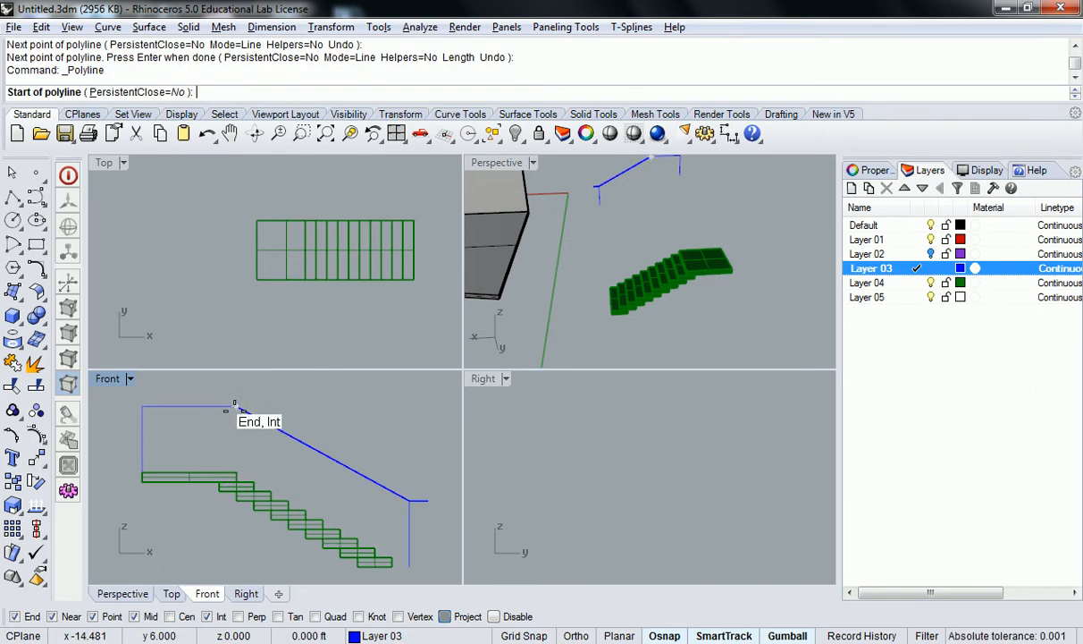
click(236, 407)
click(236, 474)
key(Return)
Step: Try a mid-rail polyline through the midpoints of the three posts with a 1' horizontal extension outward, and delete it
right_drag(360, 500, 318, 485)
right_drag(264, 454, 336, 454)
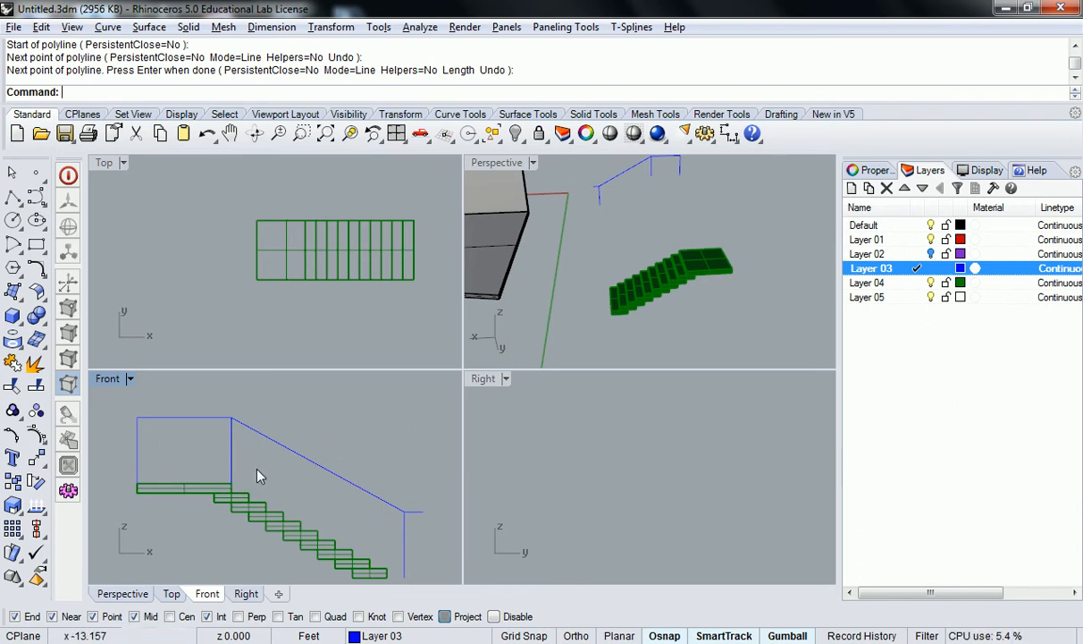
text(lin)
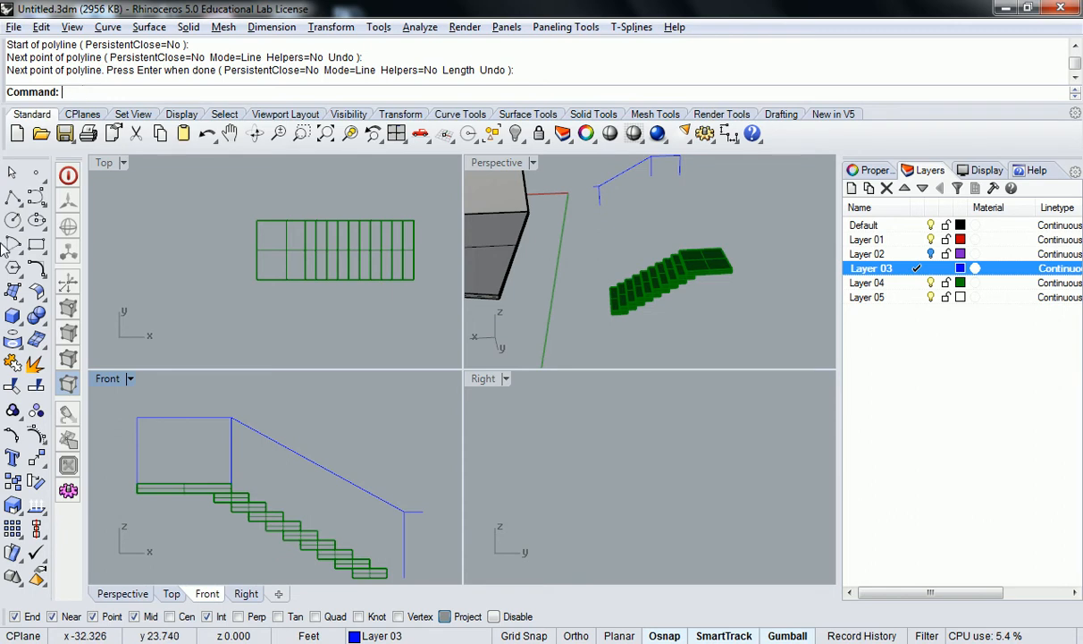
click(13, 195)
click(137, 449)
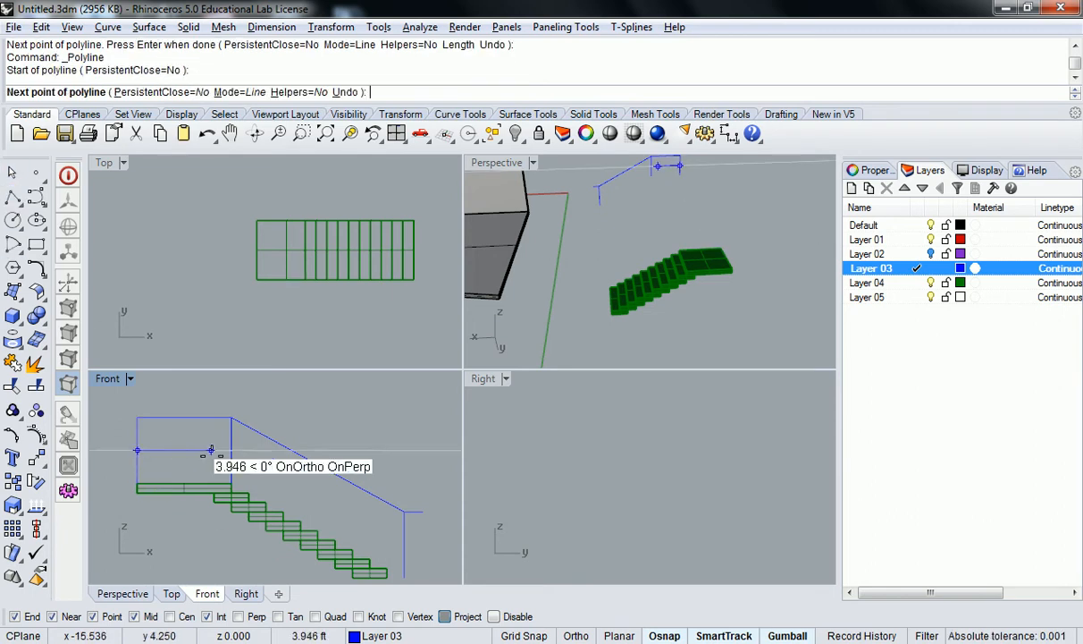
click(231, 449)
click(404, 544)
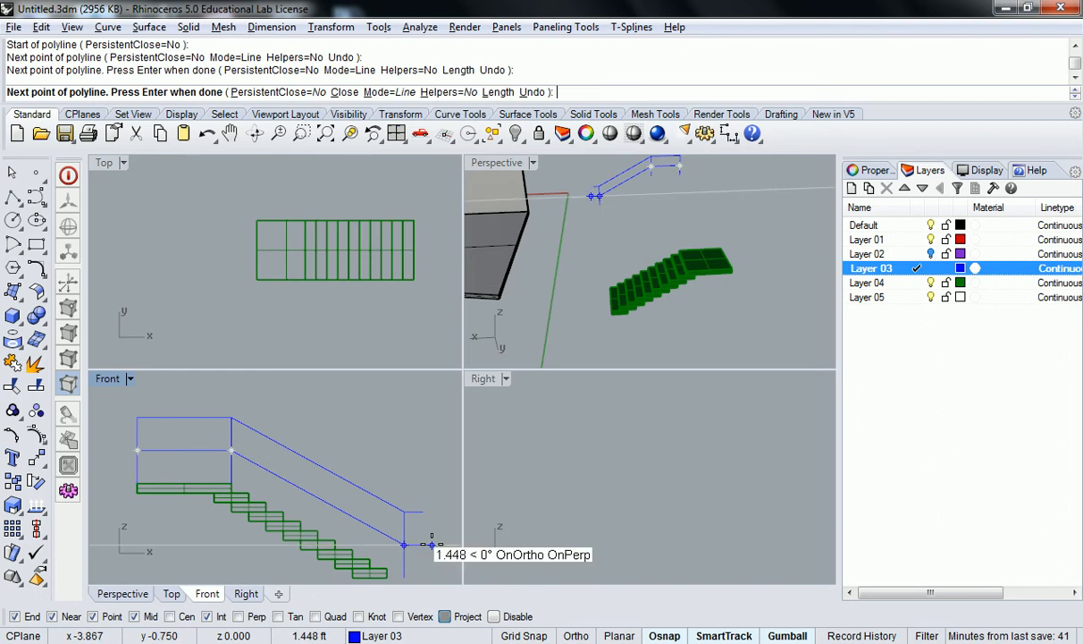
text(1')
key(Return)
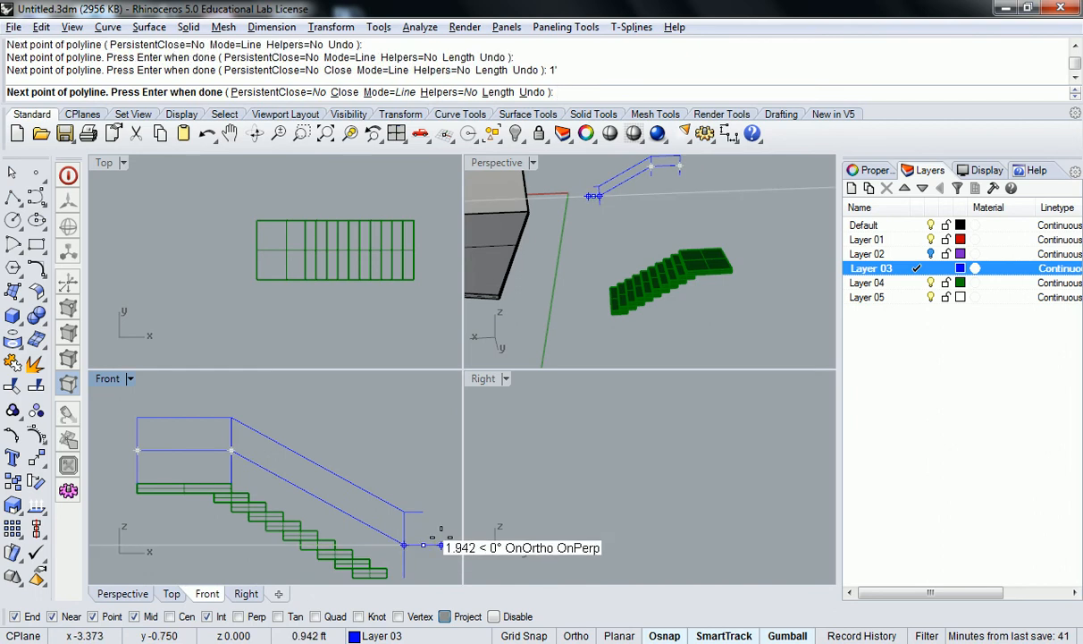
key(Return)
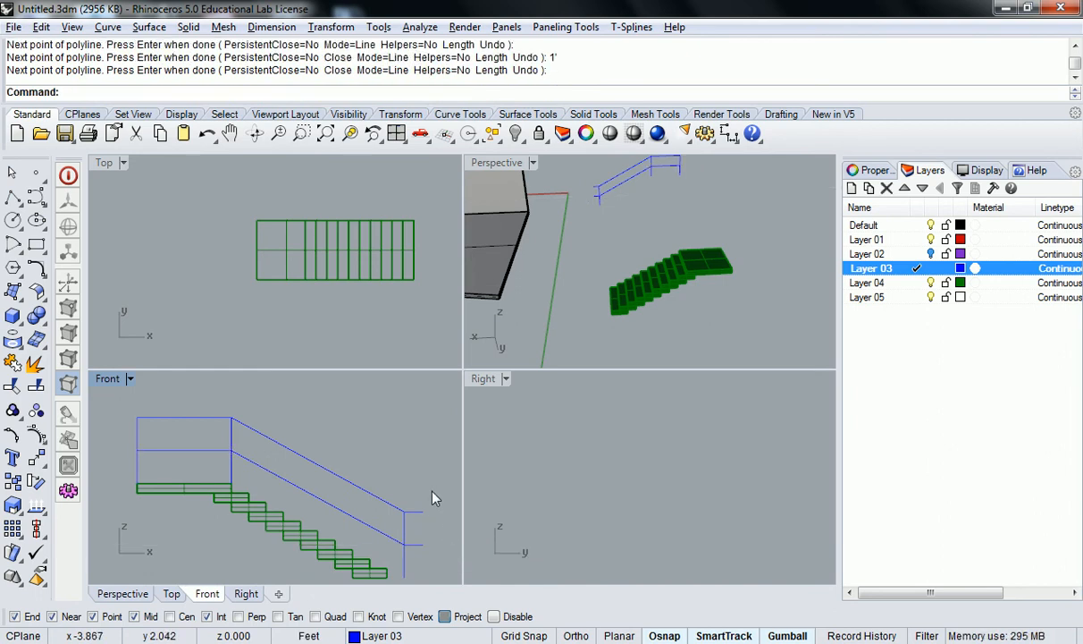
click(418, 545)
key(Delete)
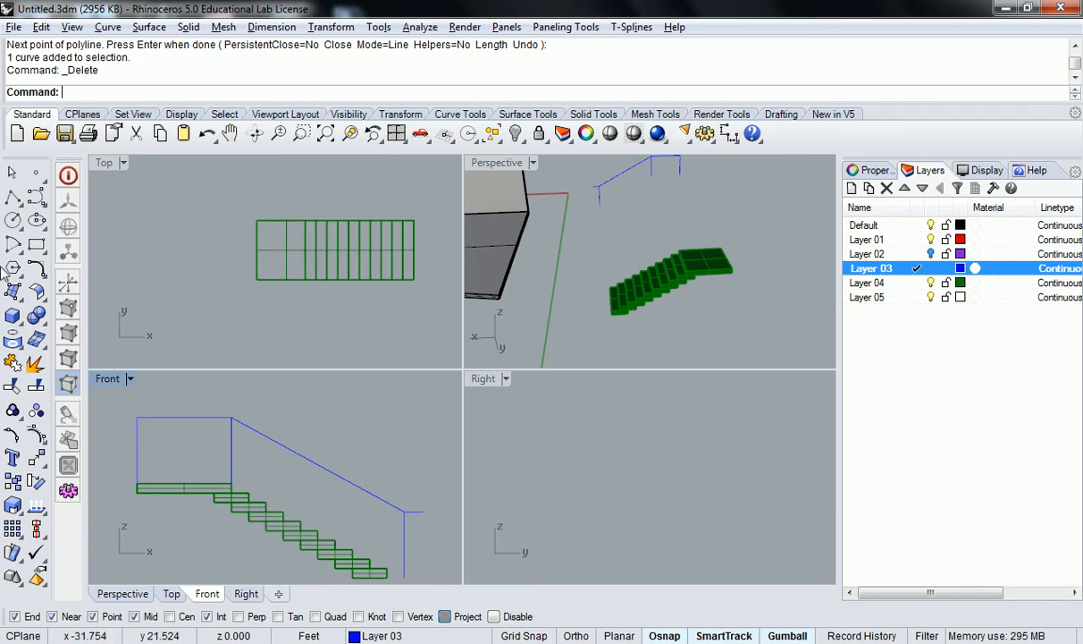
Step: Draw a mid-rail polyline through the midpoints of the upper, middle and lower posts, ending at the lower post
click(12, 197)
click(136, 450)
click(232, 449)
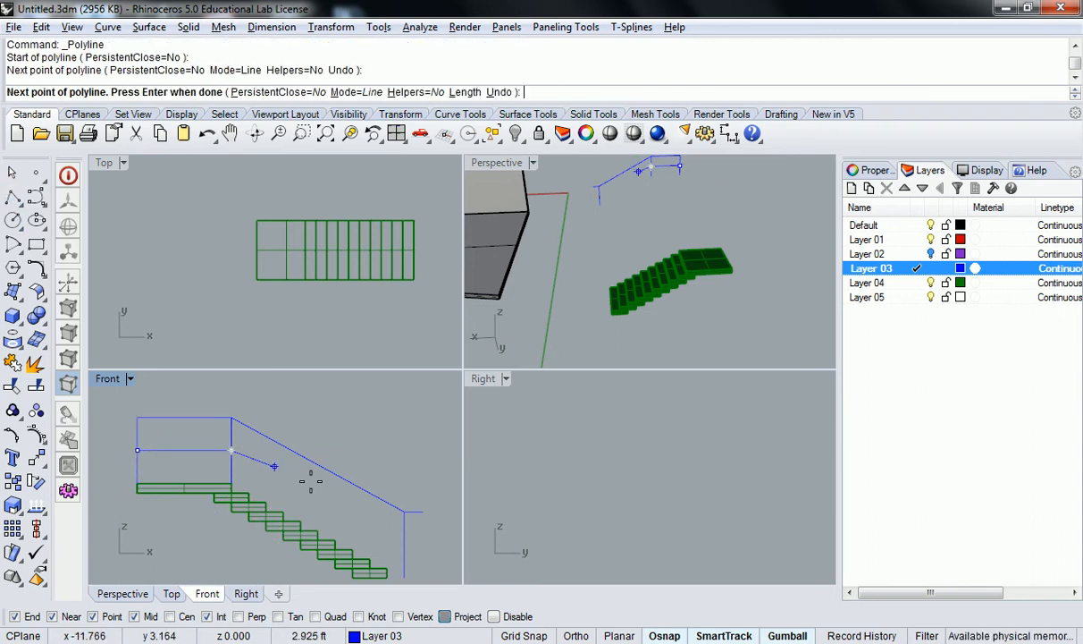
click(404, 544)
key(Return)
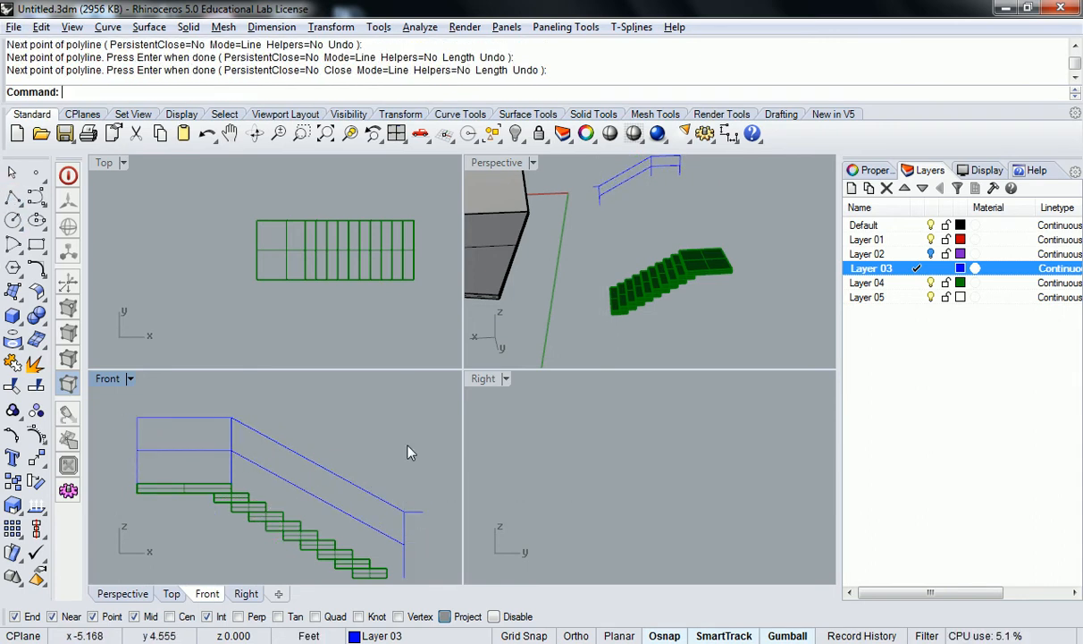
Step: Move all five handrail curves straight across in plan onto the back long edge of the stairs
scroll(386, 422, down, 4)
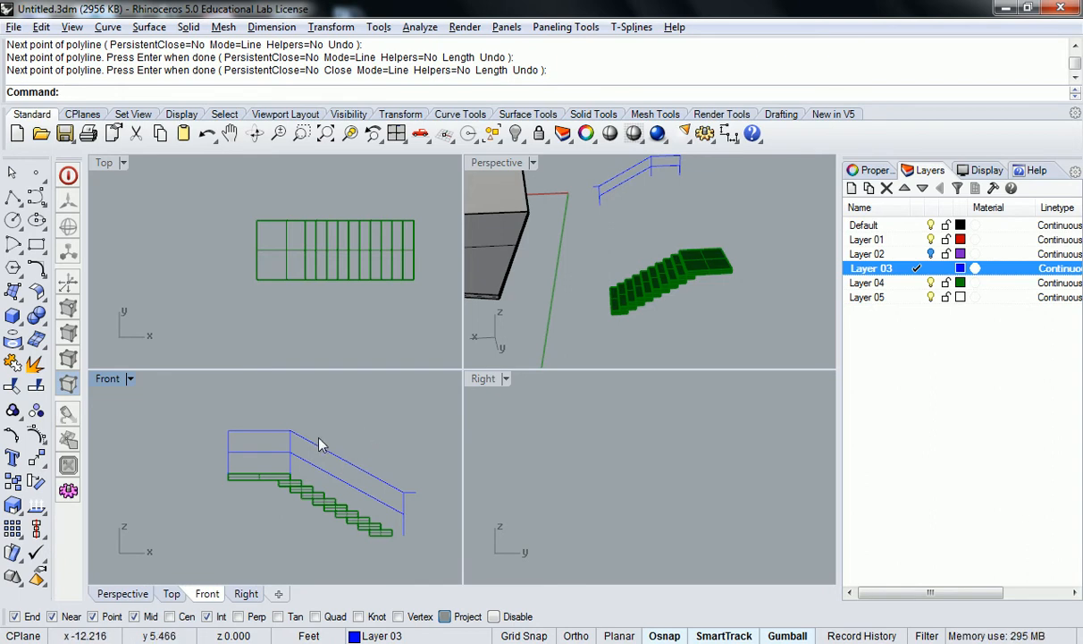
scroll(321, 442, up, 3)
scroll(364, 454, down, 4)
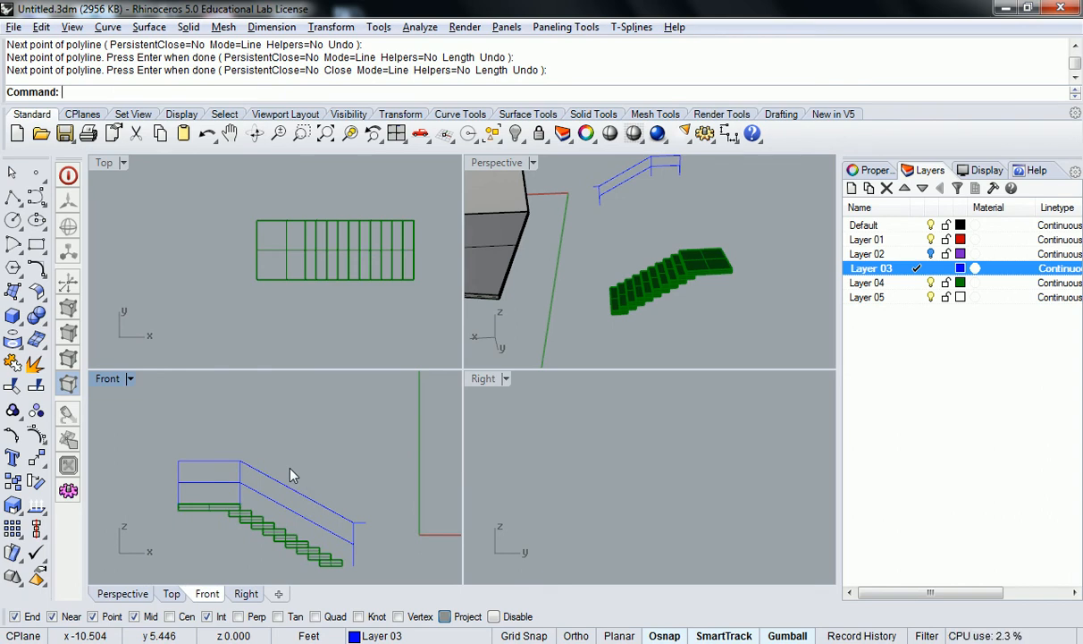
right_drag(368, 228, 365, 165)
scroll(345, 217, down, 11)
right_drag(361, 265, 346, 251)
drag(295, 279, 373, 328)
text(Move)
key(Return)
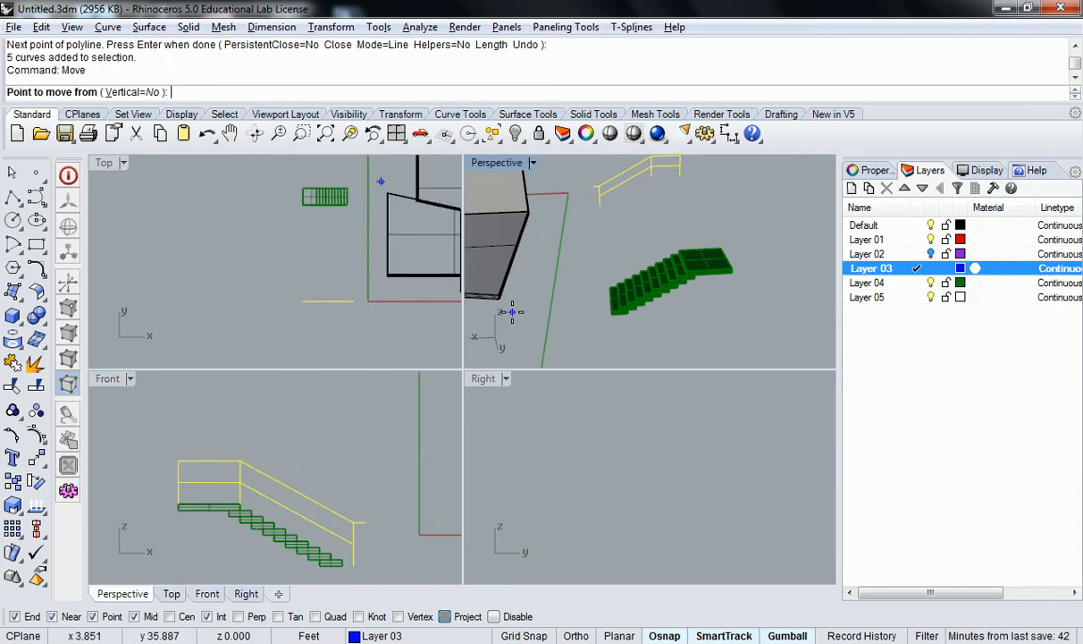
click(303, 301)
shift+click(303, 188)
key(Escape)
Step: Join the sloped top rail curve and the landing top rail curve into one curve
right_drag(708, 315, 749, 266)
scroll(745, 255, up, 8)
scroll(744, 253, down, 4)
click(722, 215)
click(683, 227)
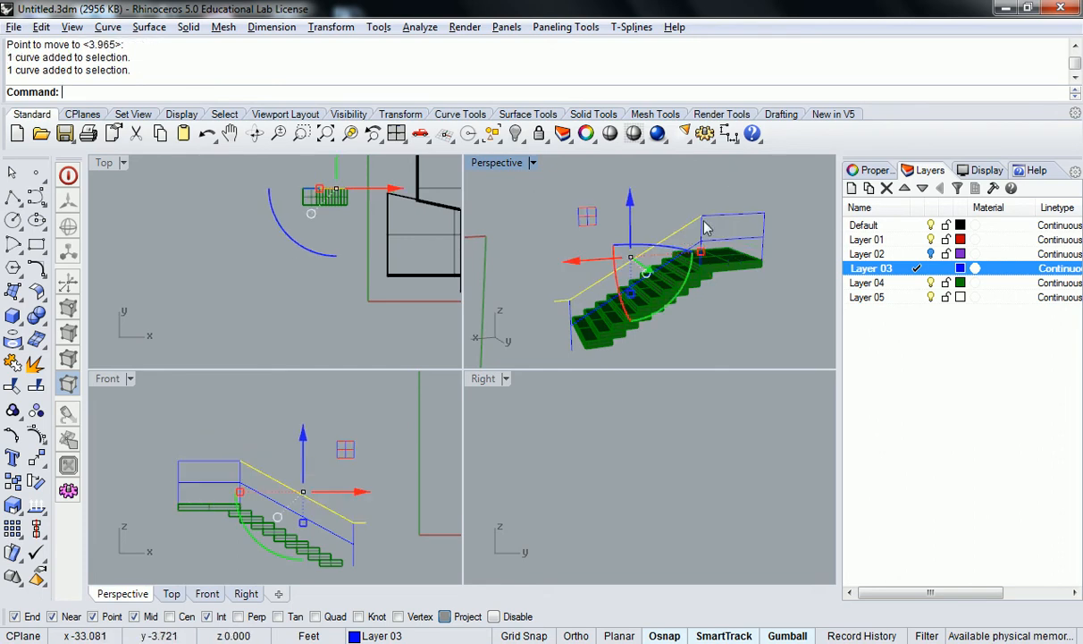
shift+click(721, 216)
text(Join)
key(Return)
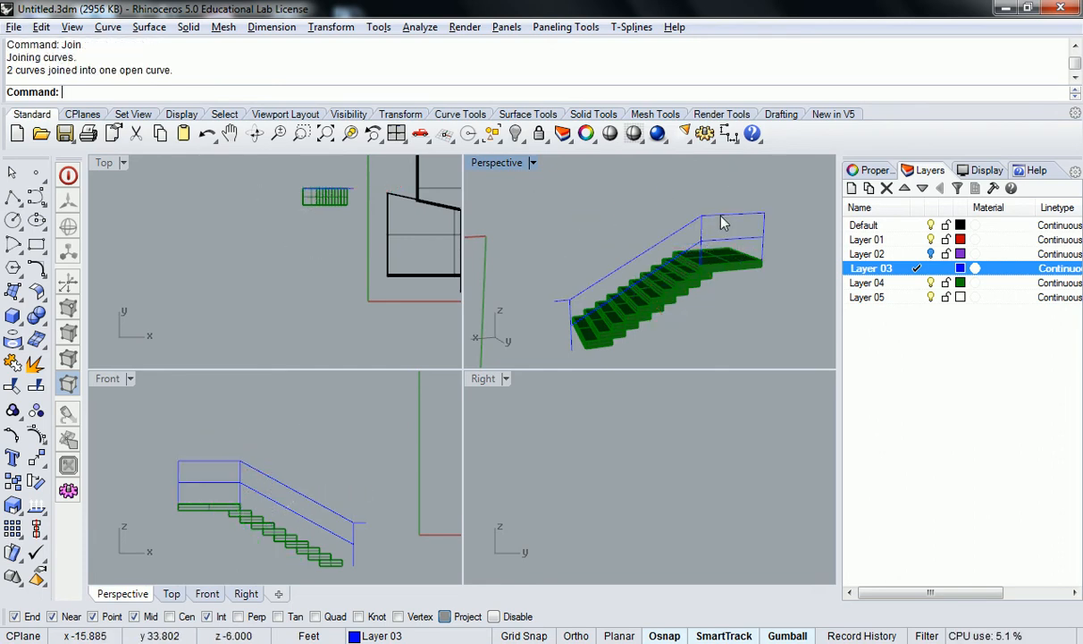
mouse_move(758, 227)
right_down()
mouse_move(766, 275)
mouse_move(749, 225)
mouse_move(740, 227)
right_up()
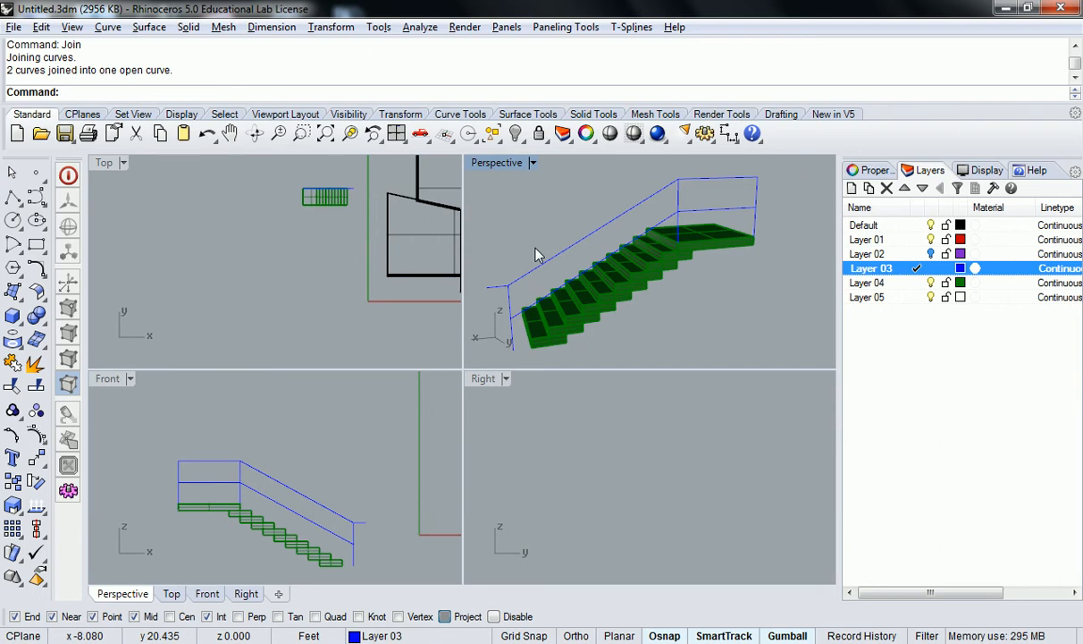
right_drag(302, 462, 288, 439)
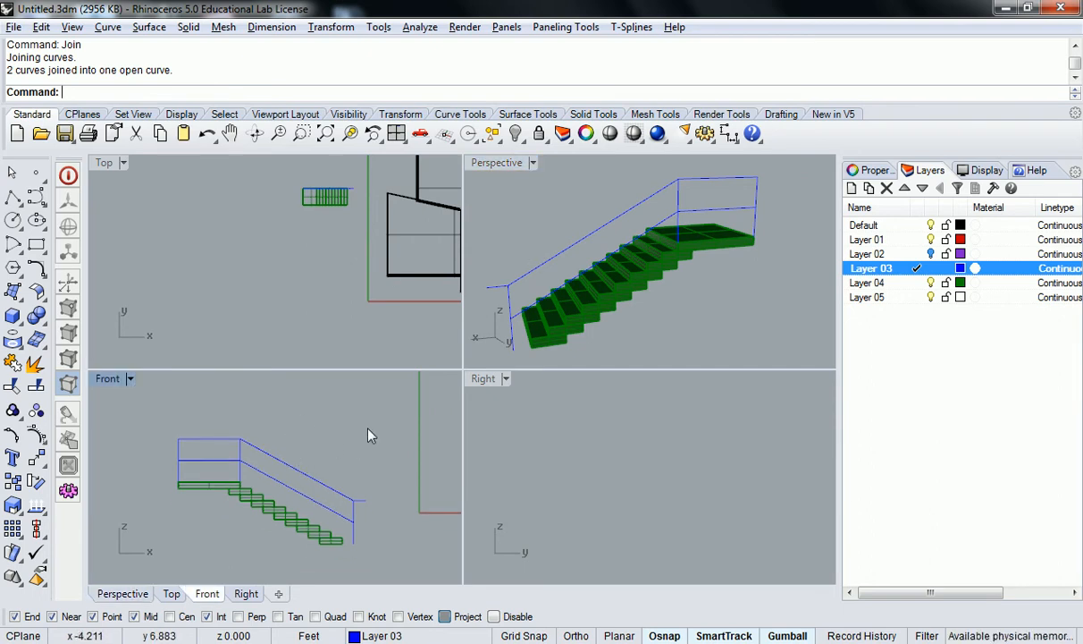
text(Pipe)
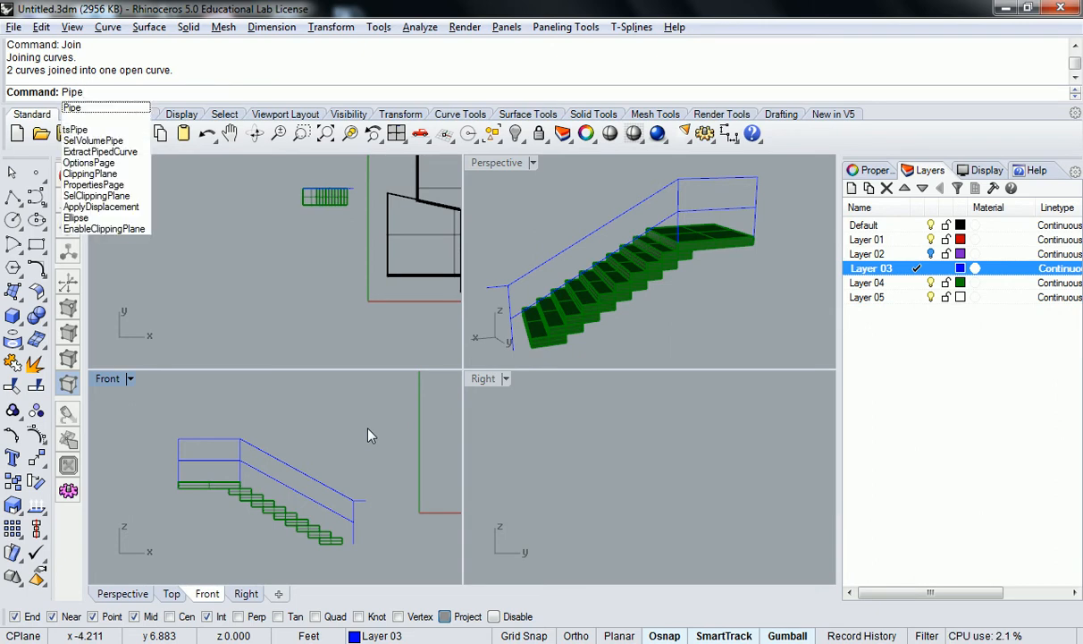
key(Return)
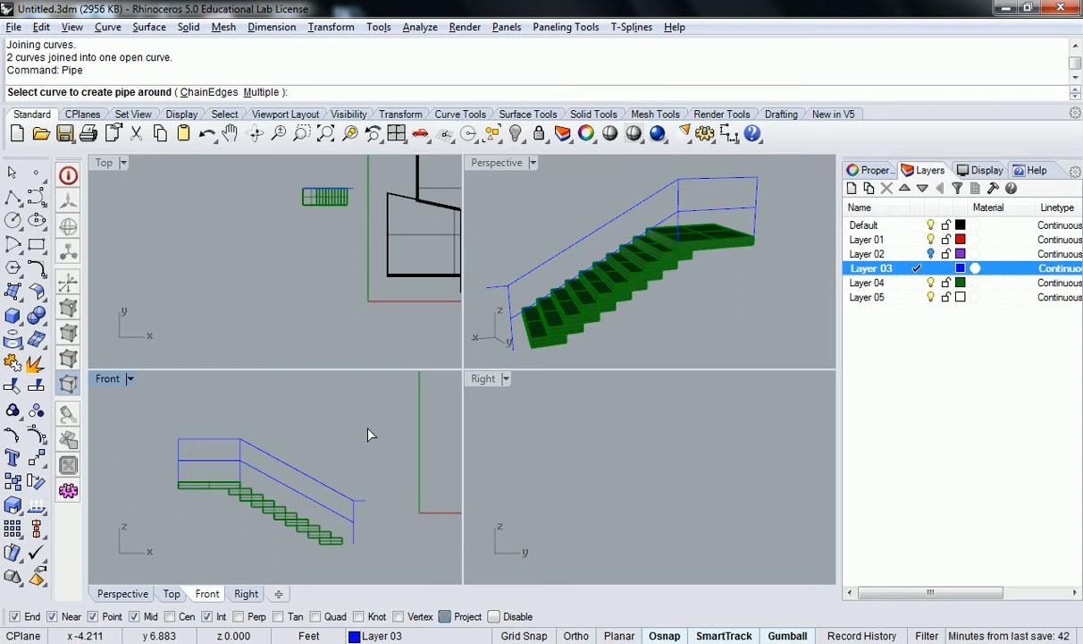
drag(291, 410, 165, 476)
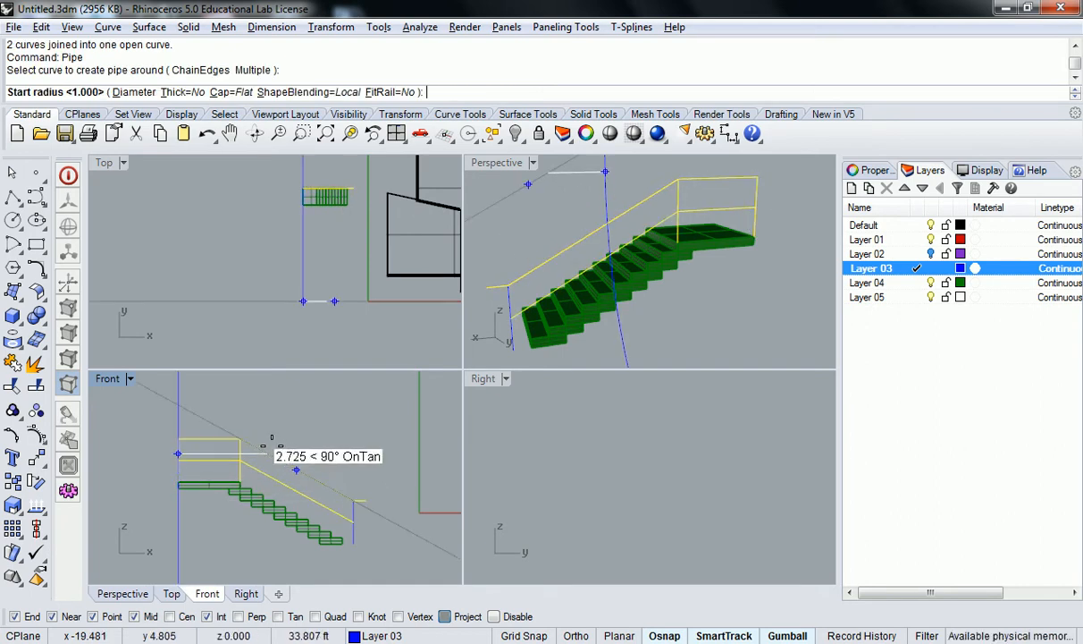
key(Escape)
text(P)
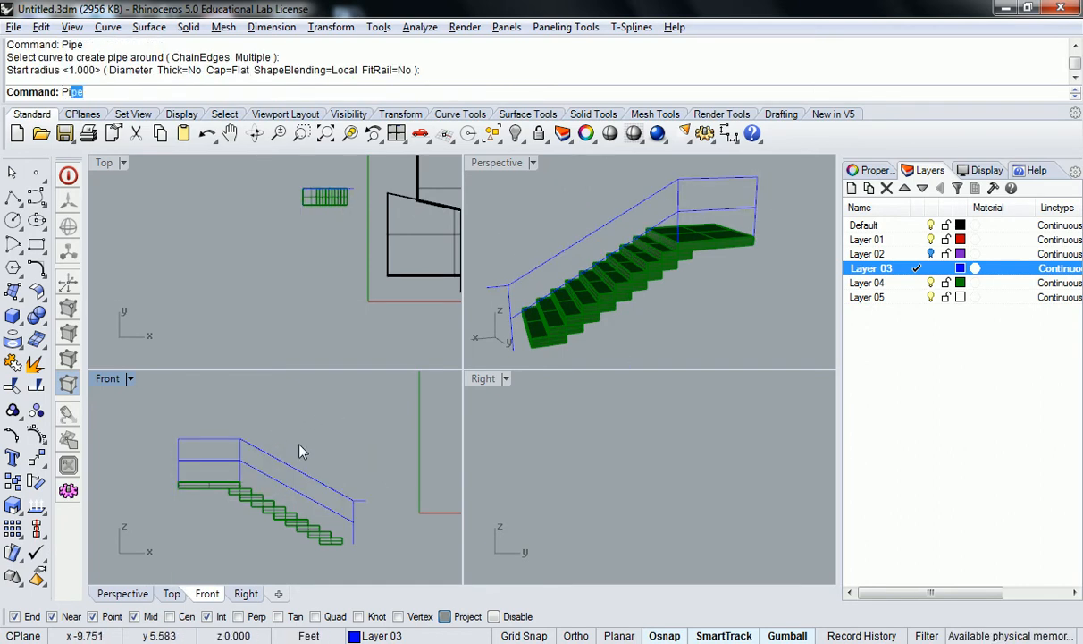
key(Return)
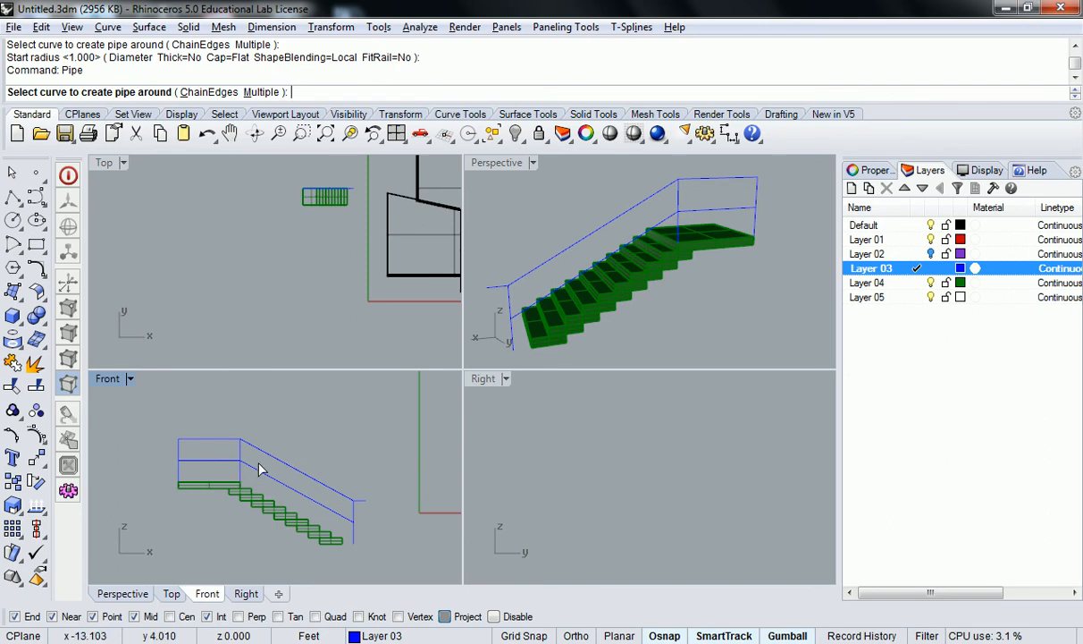
scroll(280, 456, up, 2)
key(Escape)
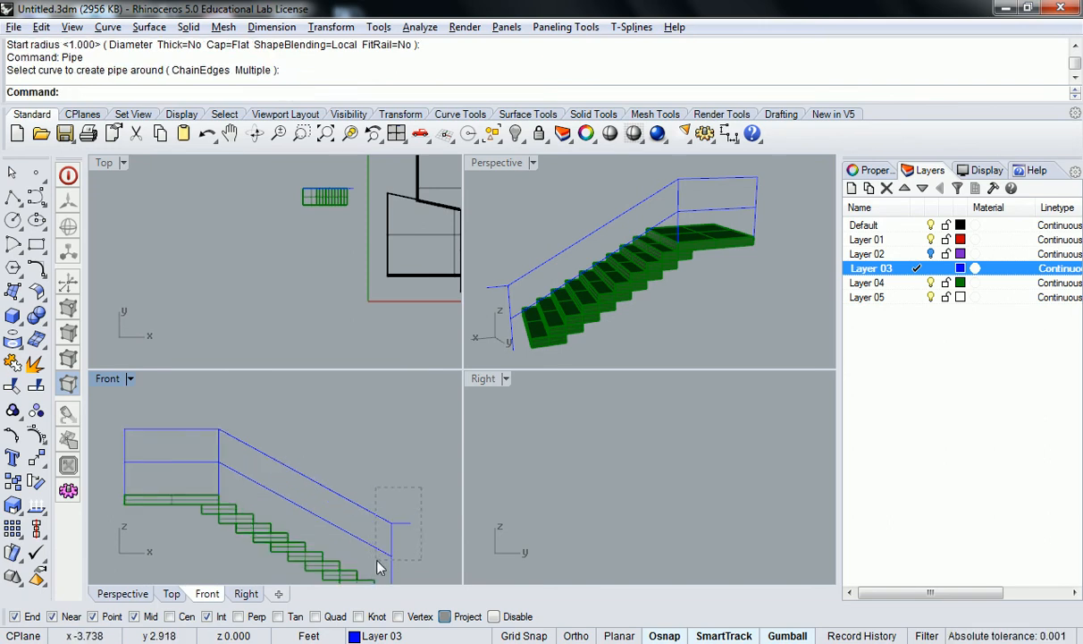
Step: Pipe all the handrail curves with a radius of 1.5"
drag(377, 568, 275, 450)
ctrl+drag(254, 408, 182, 444)
drag(439, 474, 368, 535)
text(Pipe)
key(Return)
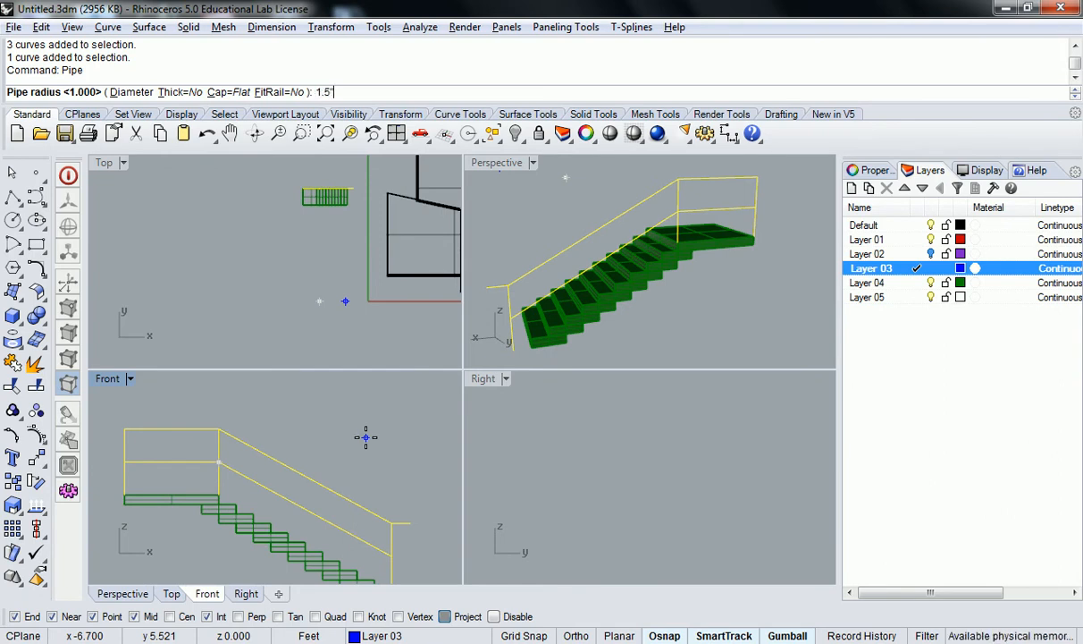
key(Return)
Step: Inspect the pipe thickness at the posts and undo the 1.5" radius pipes
right_drag(612, 213, 730, 219)
click(731, 220)
scroll(730, 225, up, 10)
right_drag(652, 189, 677, 338)
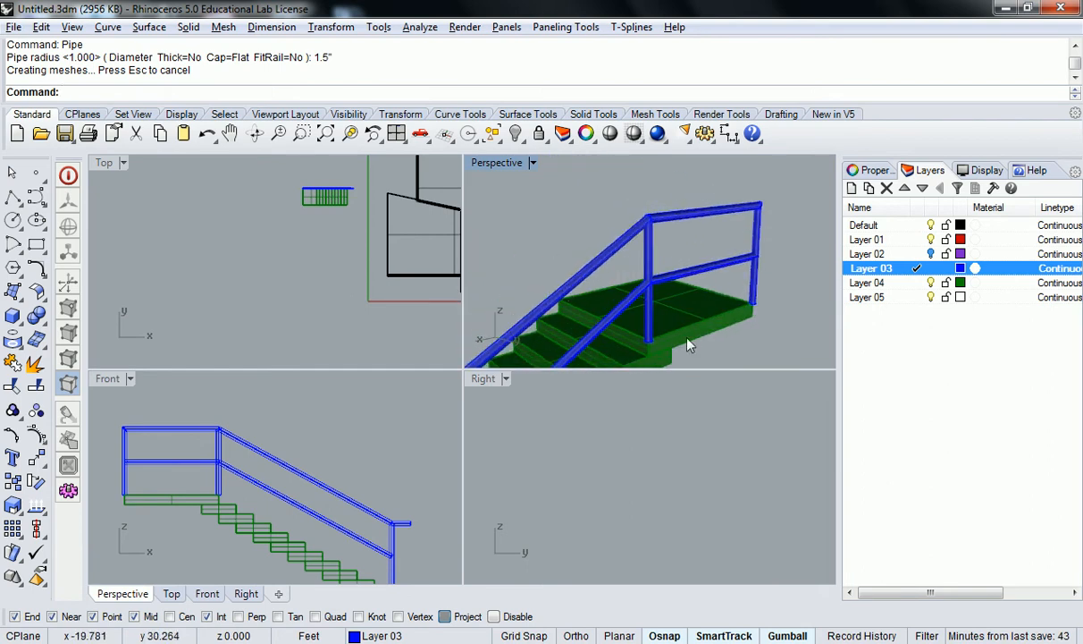
scroll(677, 338, up, 5)
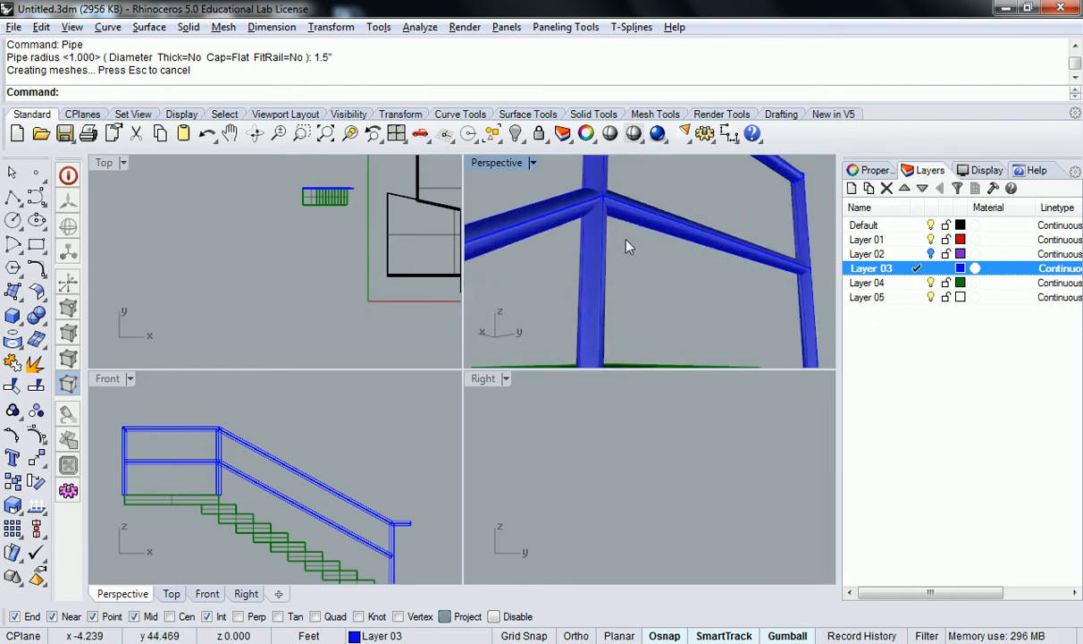
key(ctrl+z)
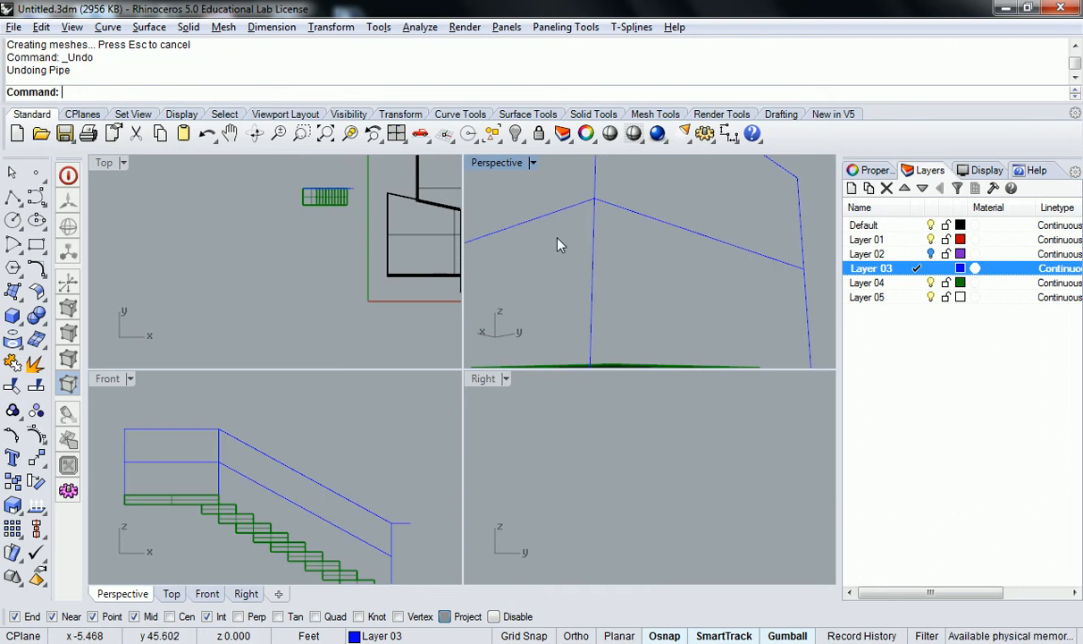
Step: Pipe all the handrail curves with a radius of .75"
scroll(563, 243, down, 4)
drag(422, 486, 375, 570)
shift+click(185, 429)
text(Pipe)
key(Return)
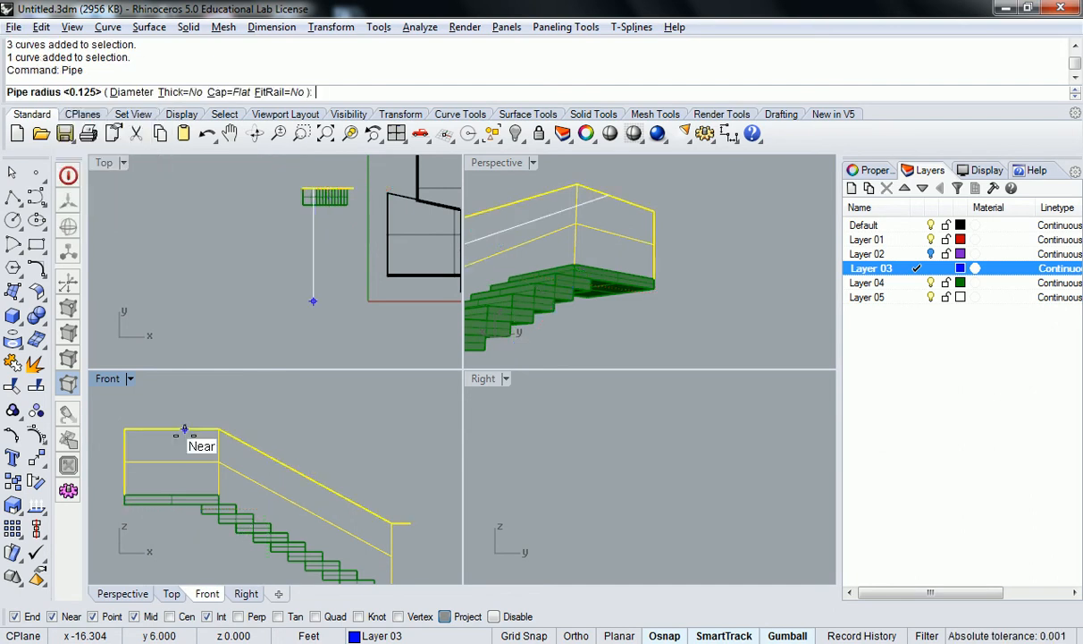
text(.75)
key(Return)
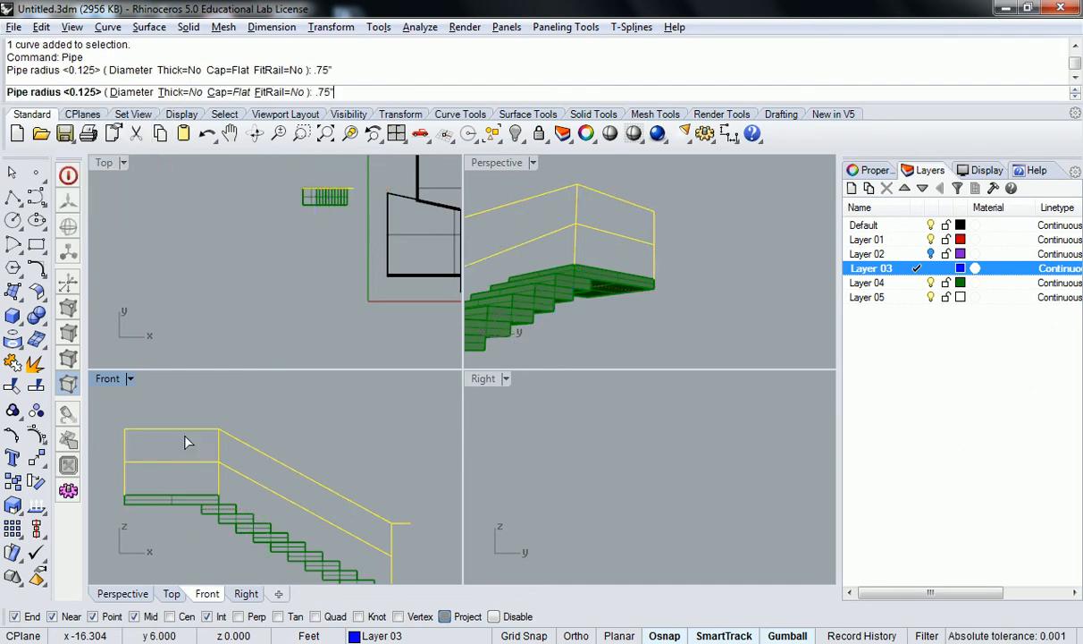
Step: Examine how the base of the piped end post sits at the outer corner of the landing
scroll(678, 238, up, 6)
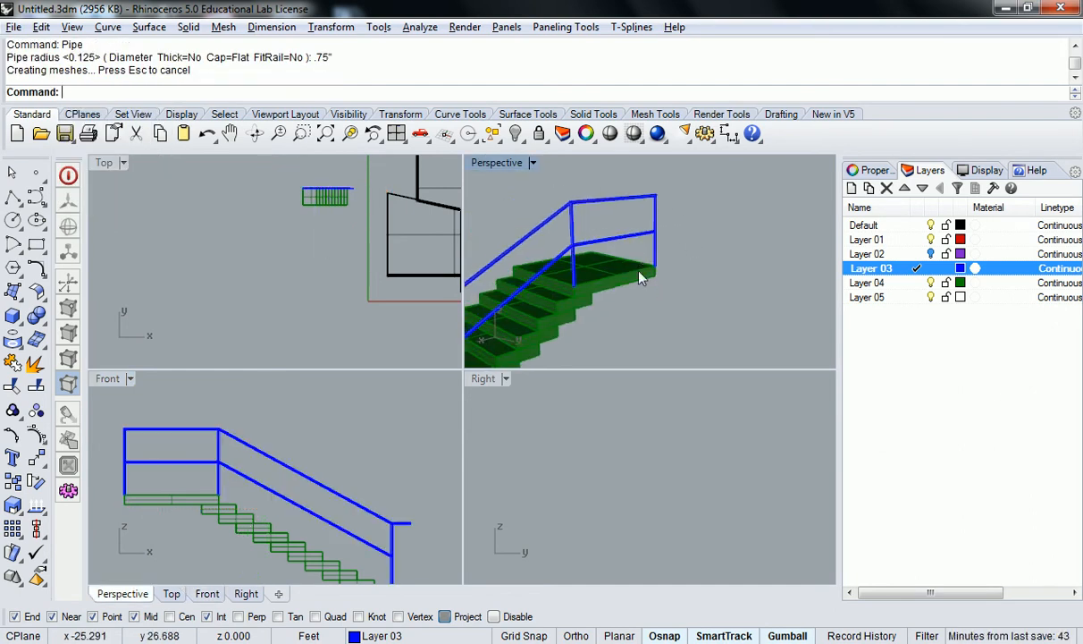
scroll(611, 295, up, 3)
scroll(652, 282, down, 2)
mouse_move(653, 282)
right_down()
mouse_move(720, 259)
mouse_move(711, 327)
mouse_move(641, 300)
right_up()
scroll(758, 243, down, 2)
scroll(711, 316, up, 2)
scroll(634, 267, up, 4)
scroll(635, 265, up, 2)
scroll(638, 265, down, 2)
scroll(647, 273, down, 7)
scroll(639, 322, up, 5)
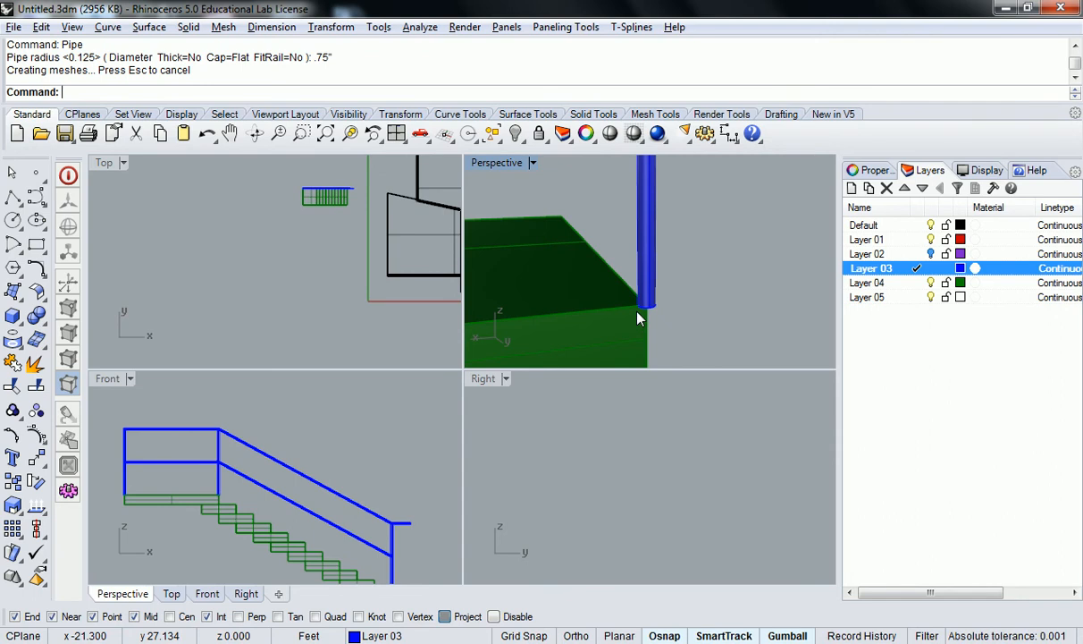
scroll(639, 319, up, 4)
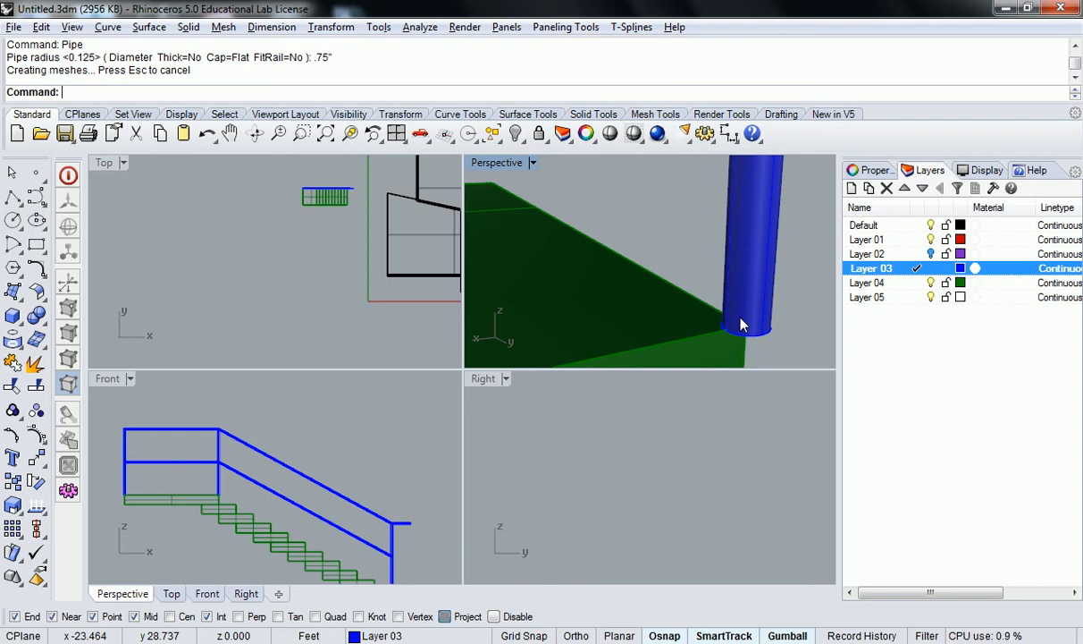
Step: Undo the .75" radius pipes on the handrail curves
scroll(688, 286, down, 5)
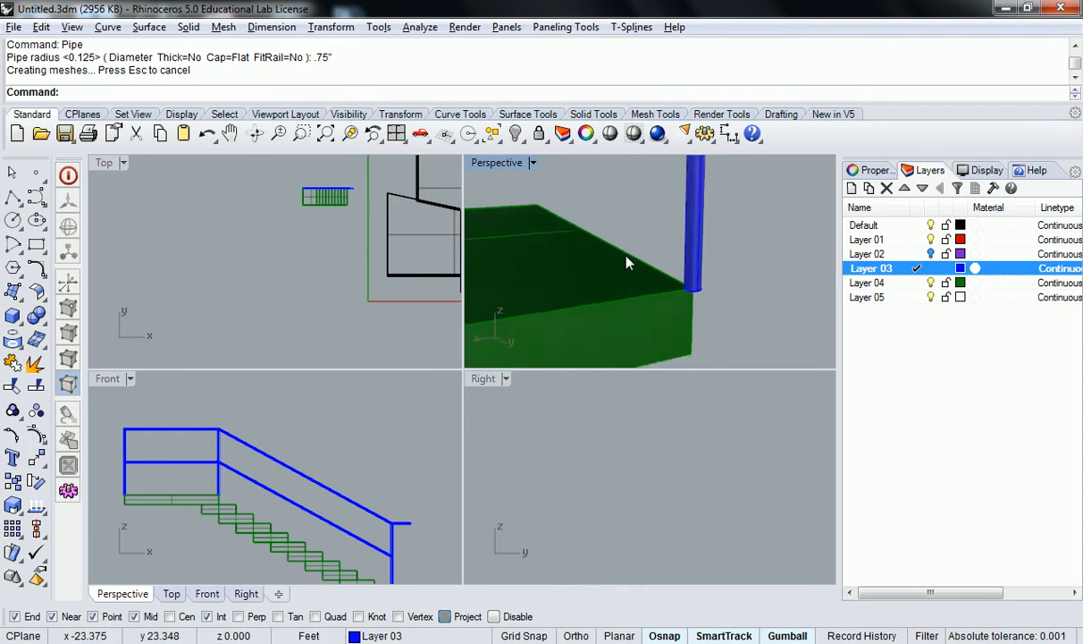
key(ctrl+z)
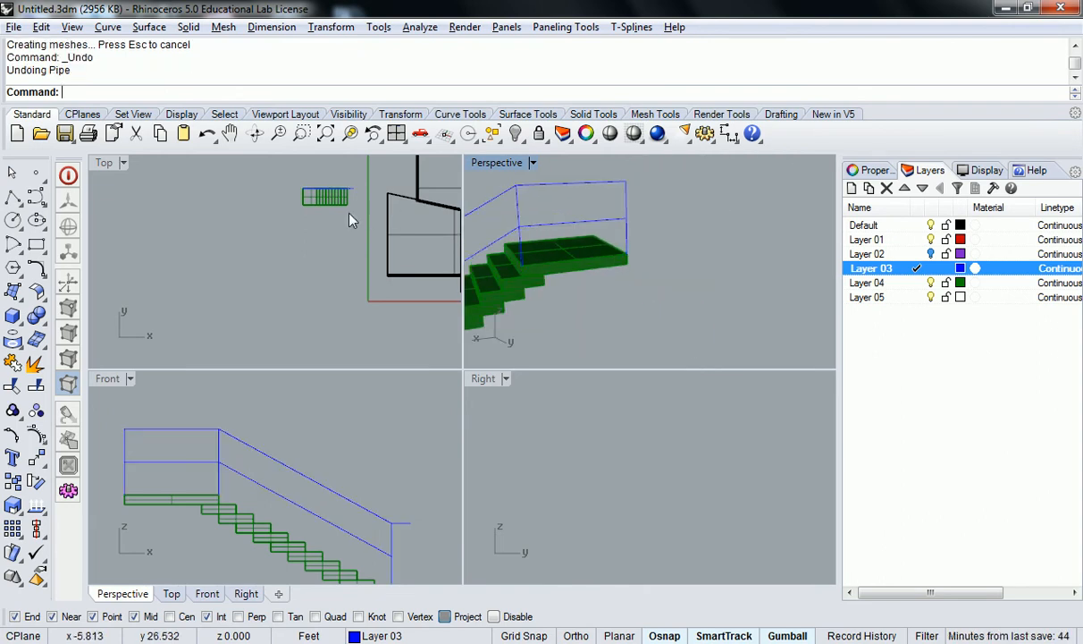
right_drag(292, 429, 354, 445)
click(360, 437)
scroll(358, 431, down, 2)
key(Escape)
Step: Show the top handrail curve's edit points and move the end post's top and bottom points 1.5" inward over the landing
scroll(180, 399, up, 6)
click(261, 420)
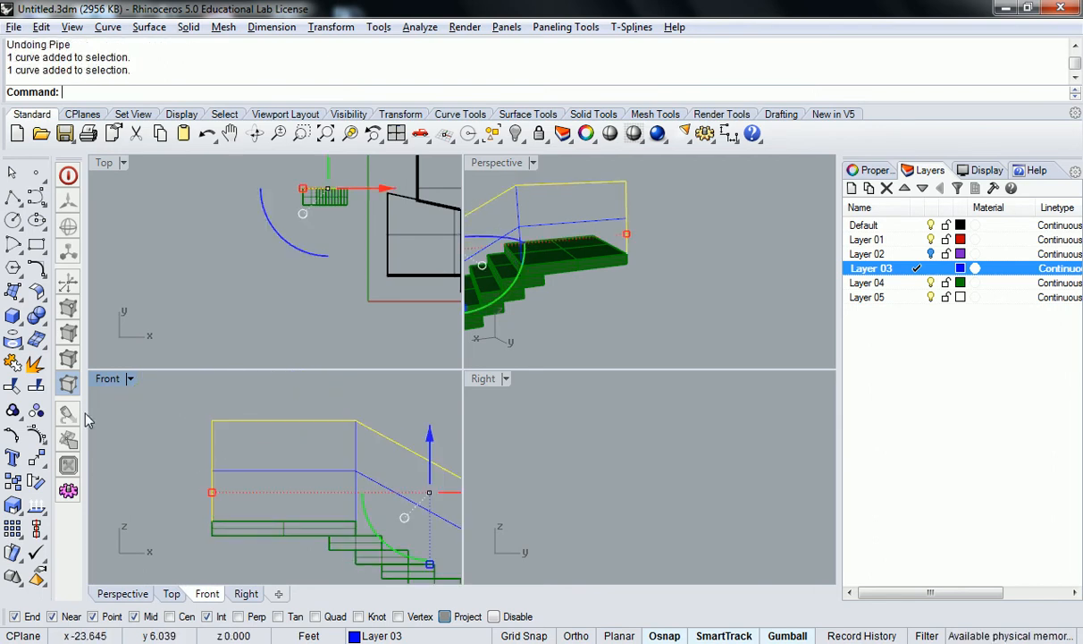
click(13, 409)
drag(227, 537, 139, 393)
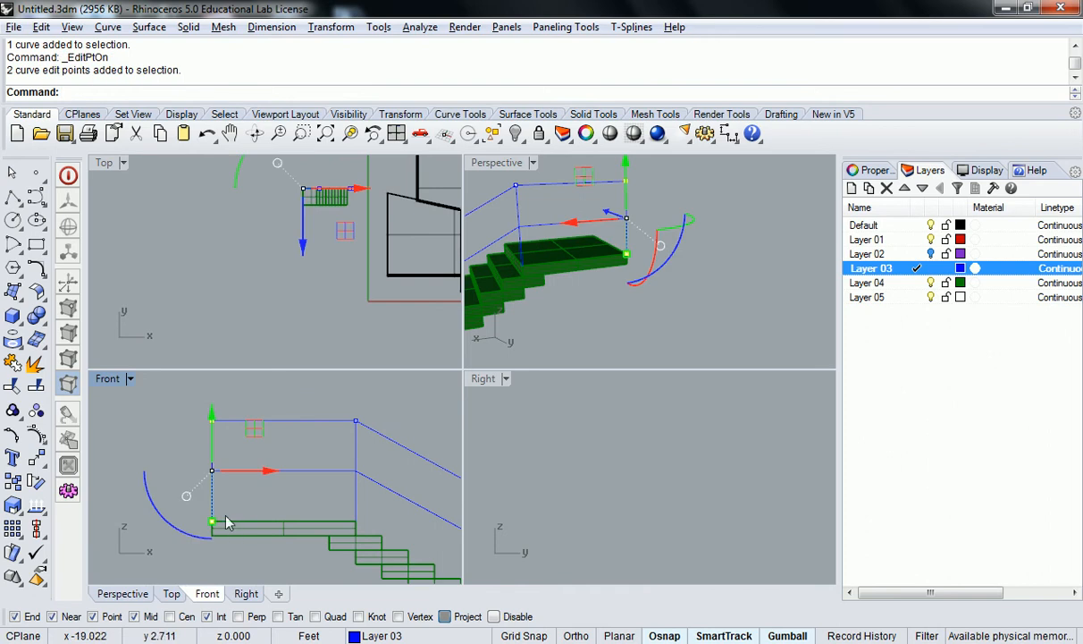
text(Move)
key(Return)
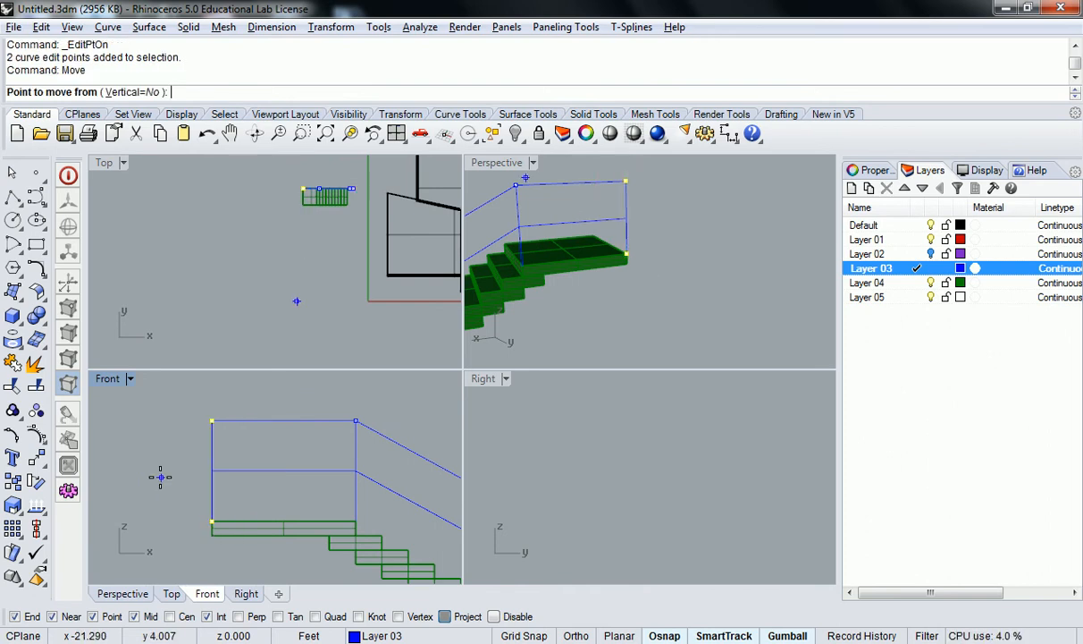
click(158, 479)
text(1.)
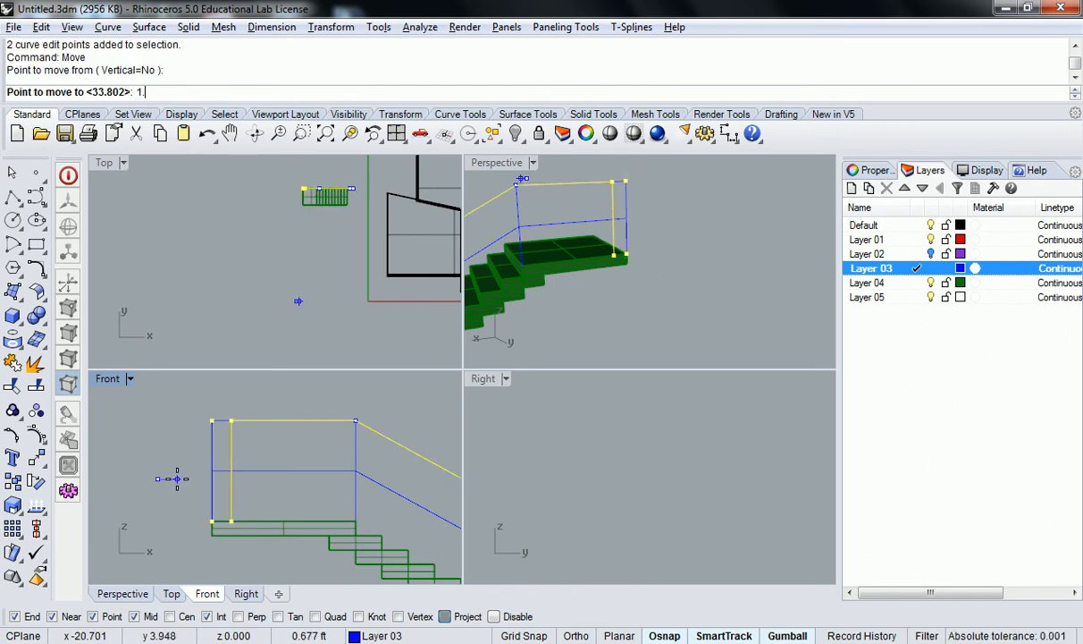
text(5")
key(Return)
shift+click(177, 479)
key(Escape)
Step: Move the post curve at the top of the stair slope 1.5" toward the landing
right_drag(361, 472, 323, 451)
click(319, 440)
text(Move)
key(Return)
click(389, 429)
text(1.5)
key(Return)
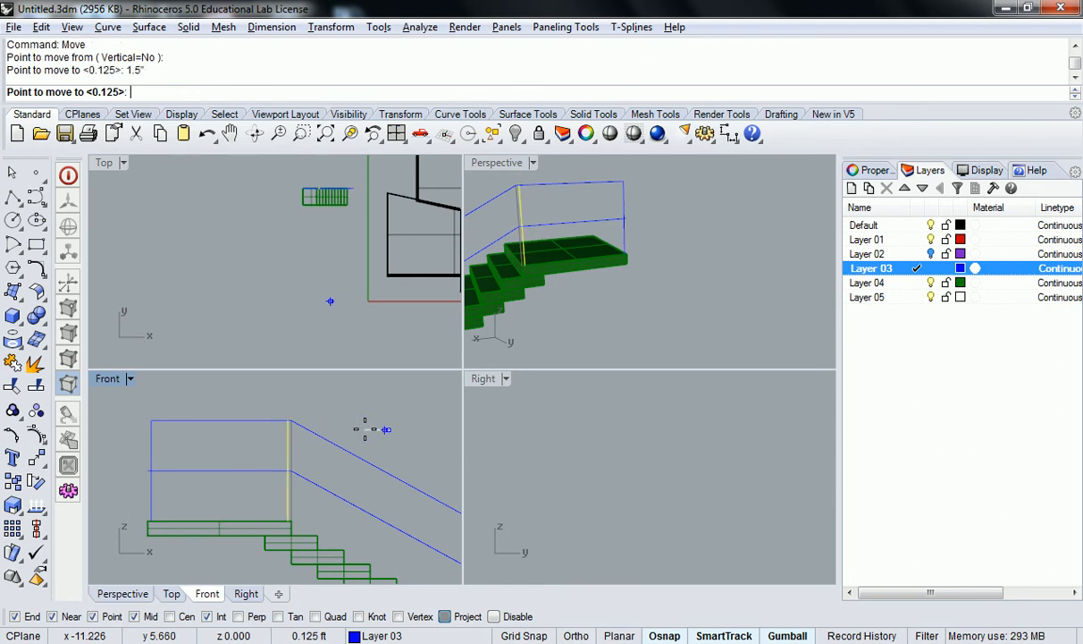
click(364, 430)
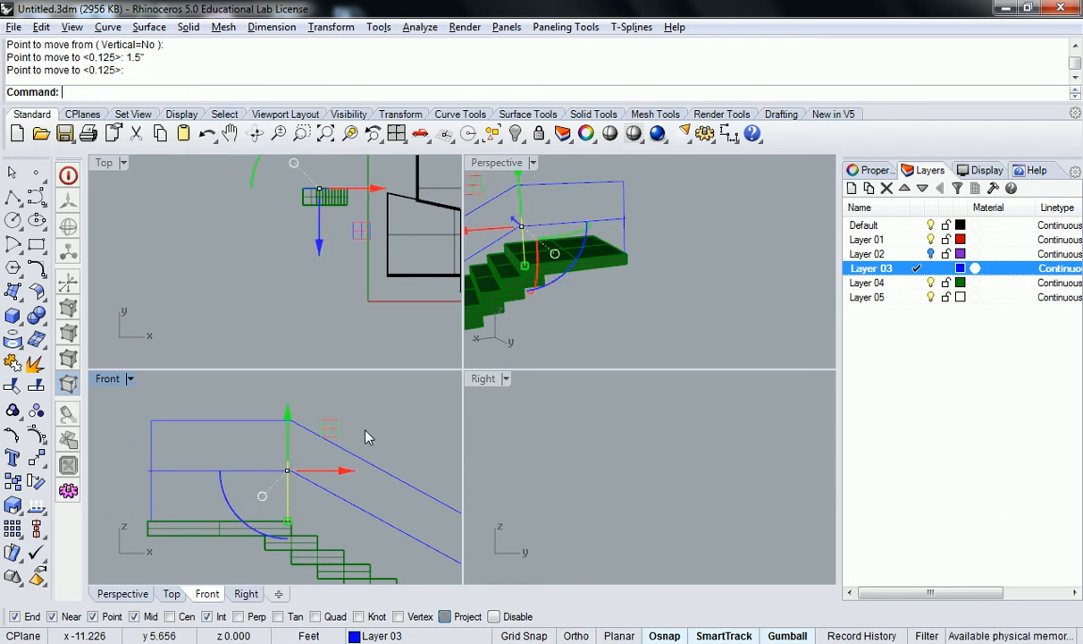
Step: Show the middle rail's edit points and move its outer end point onto the shifted end post
click(264, 470)
right_drag(206, 449, 244, 443)
click(12, 435)
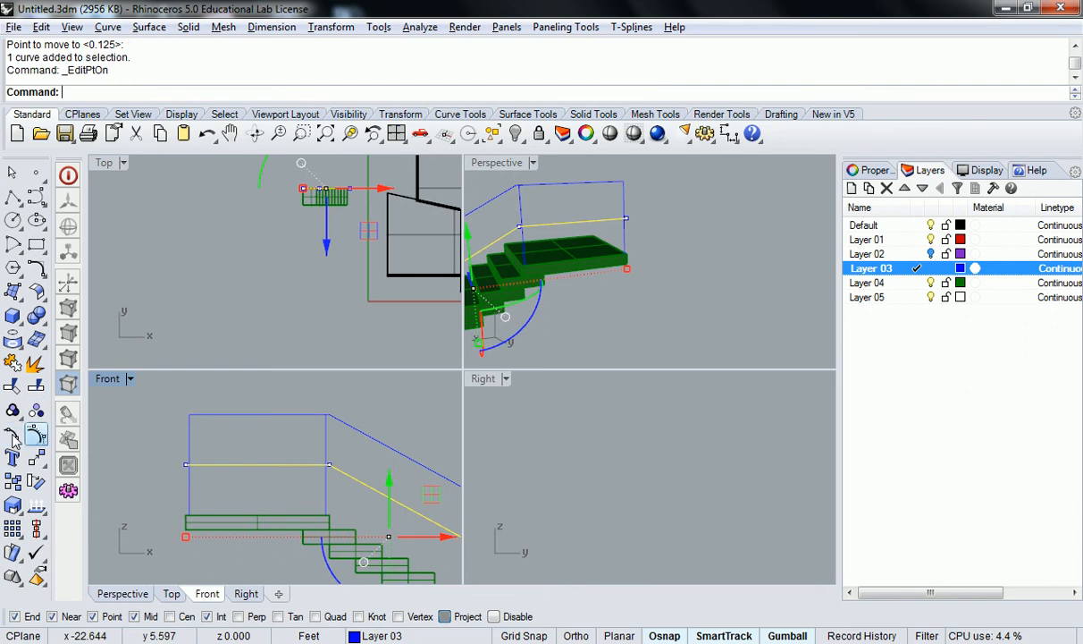
scroll(183, 460, up, 11)
click(189, 474)
click(194, 467)
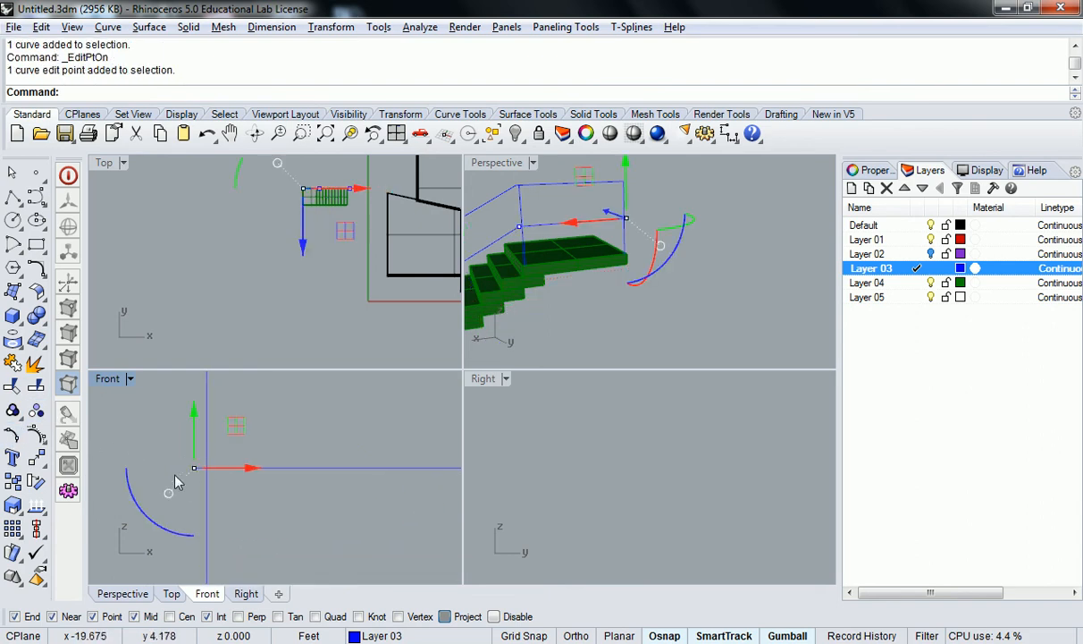
text(m)
key(Return)
click(193, 468)
click(207, 467)
scroll(348, 454, down, 10)
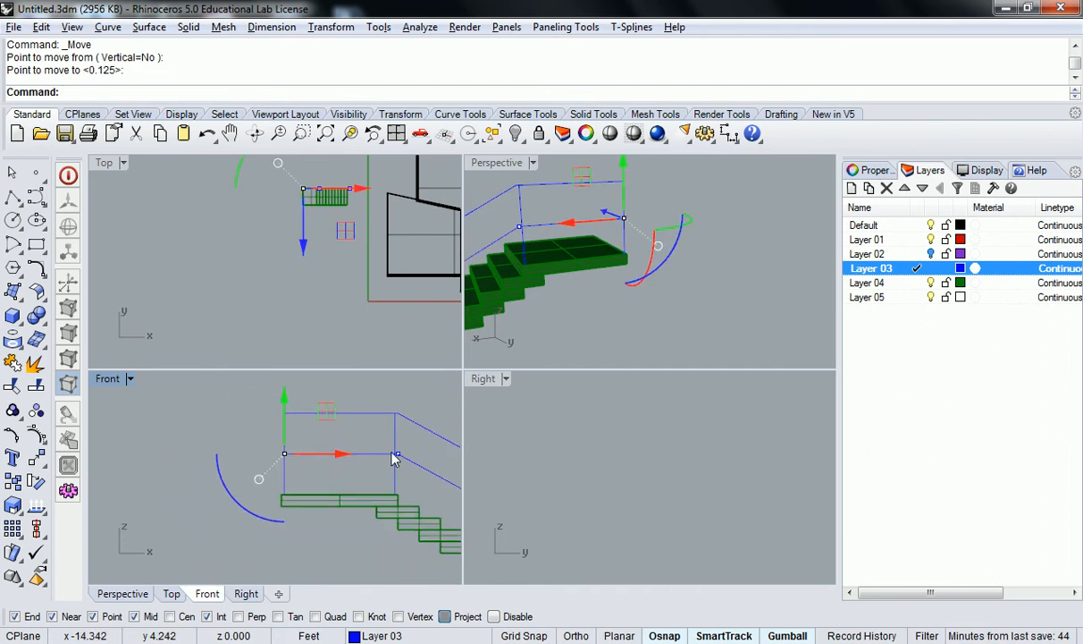
key(Escape)
right_drag(326, 460, 353, 474)
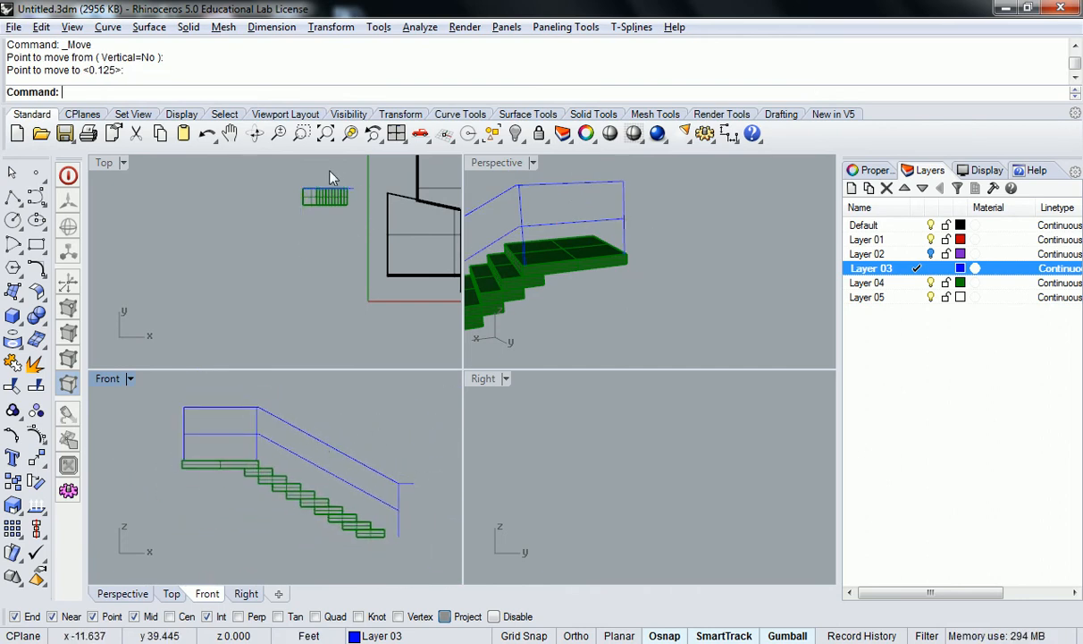
Step: Select all the handrail curves, including the post at the top of the stair slope
scroll(317, 195, up, 6)
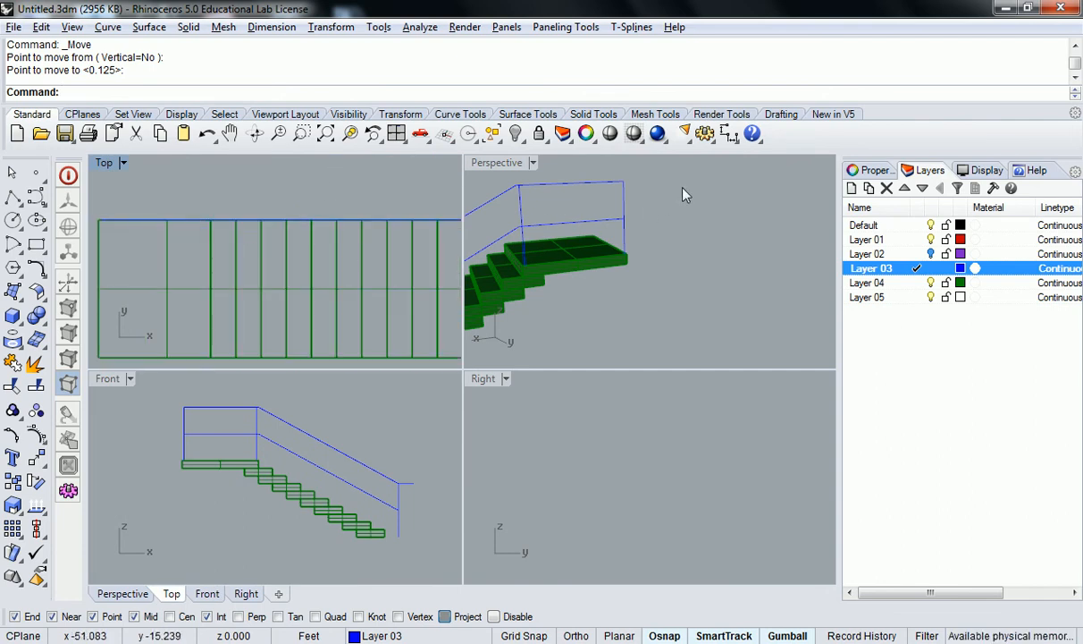
drag(420, 428, 370, 480)
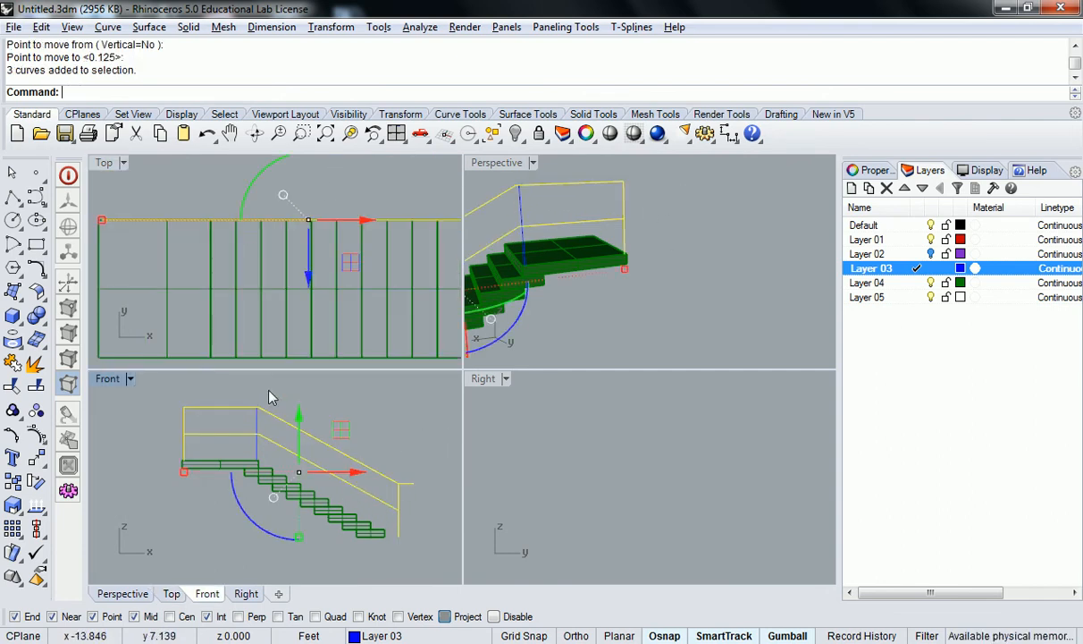
shift+click(239, 424)
right_drag(319, 252, 315, 270)
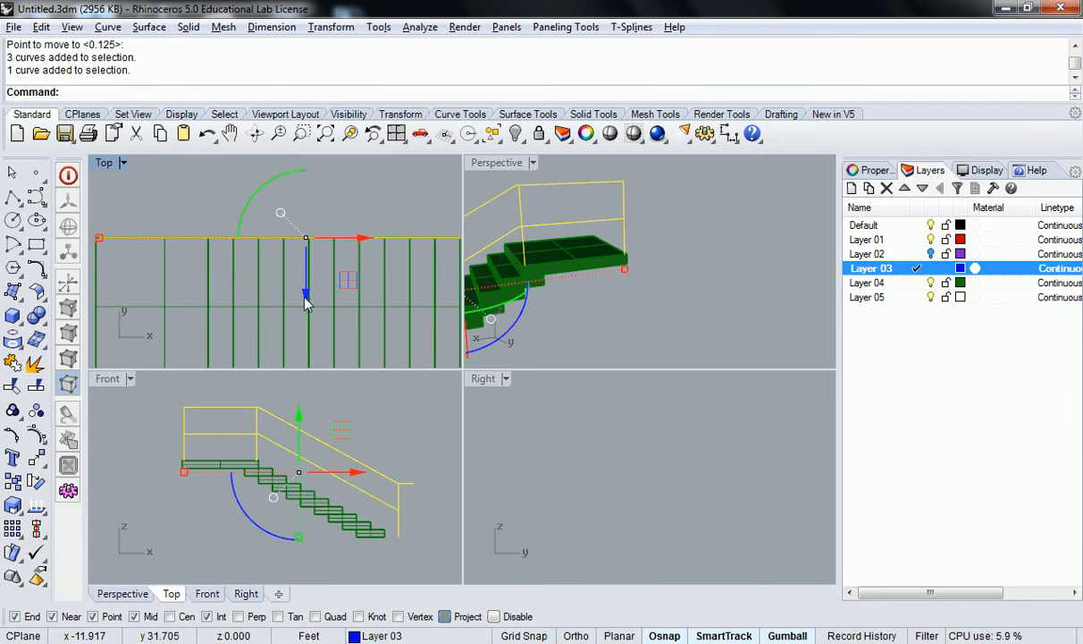
Step: Try to shift the selected handrail curves by -1.5" along the stair width in the Top view, and undo the move
click(305, 302)
text(-1.5)
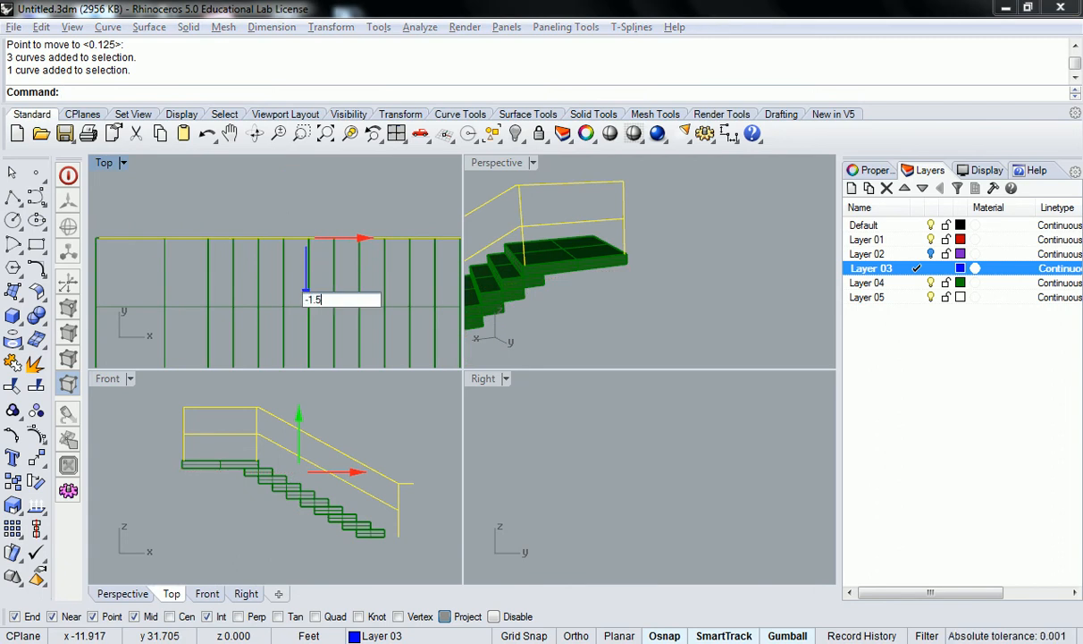
text(.)
key(Return)
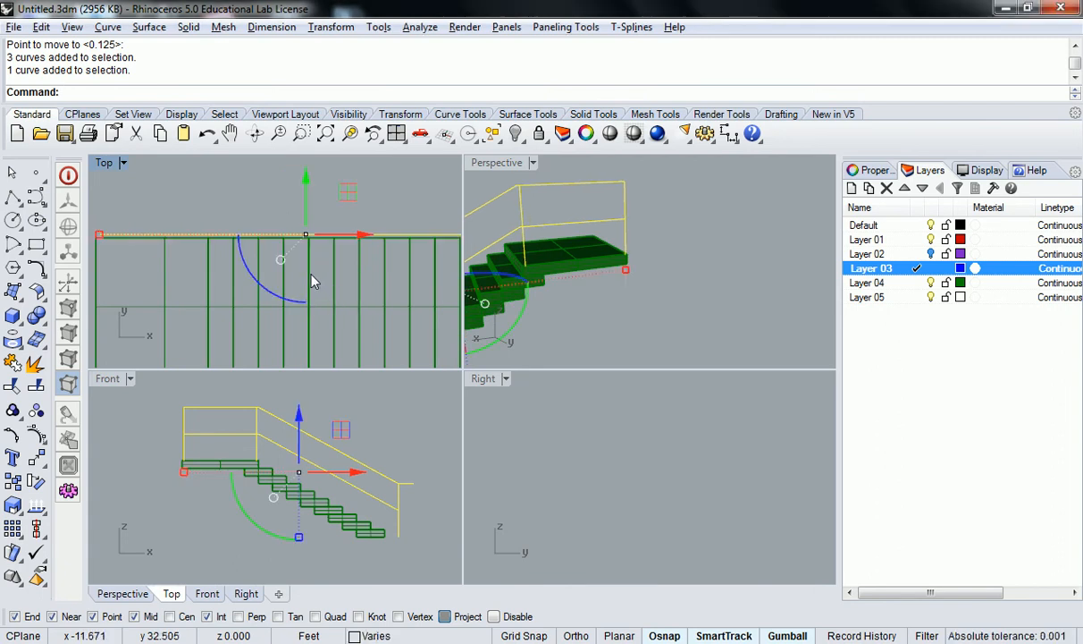
key(ctrl+z)
Step: Move the selected handrail curves 1.5" inward from the stairs' long edge in the Top view
click(306, 183)
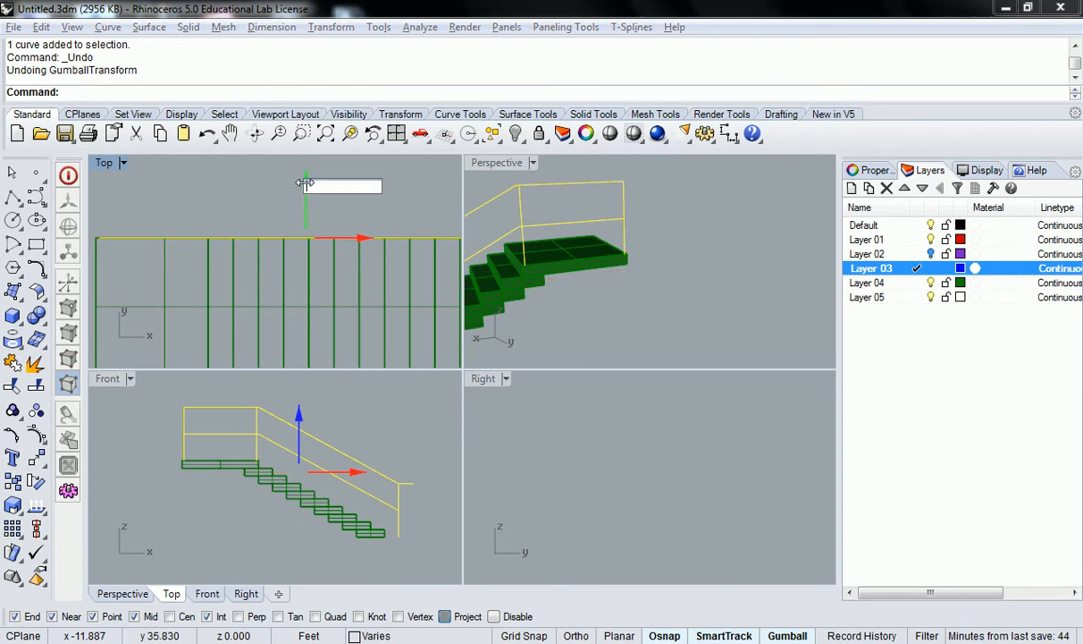
text(-.)
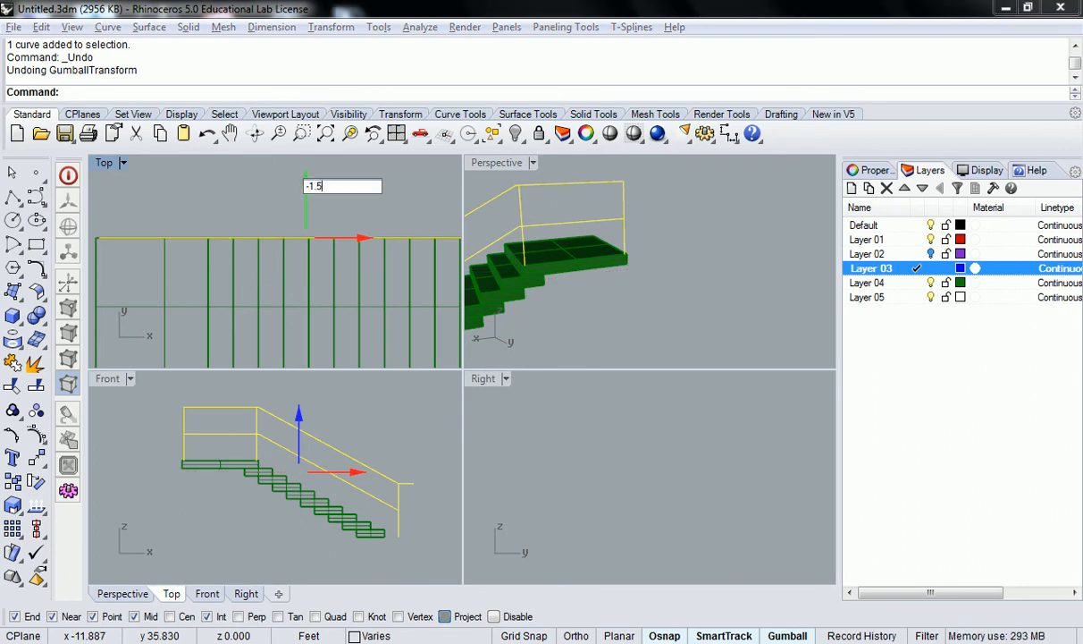
text(1)
key(Return)
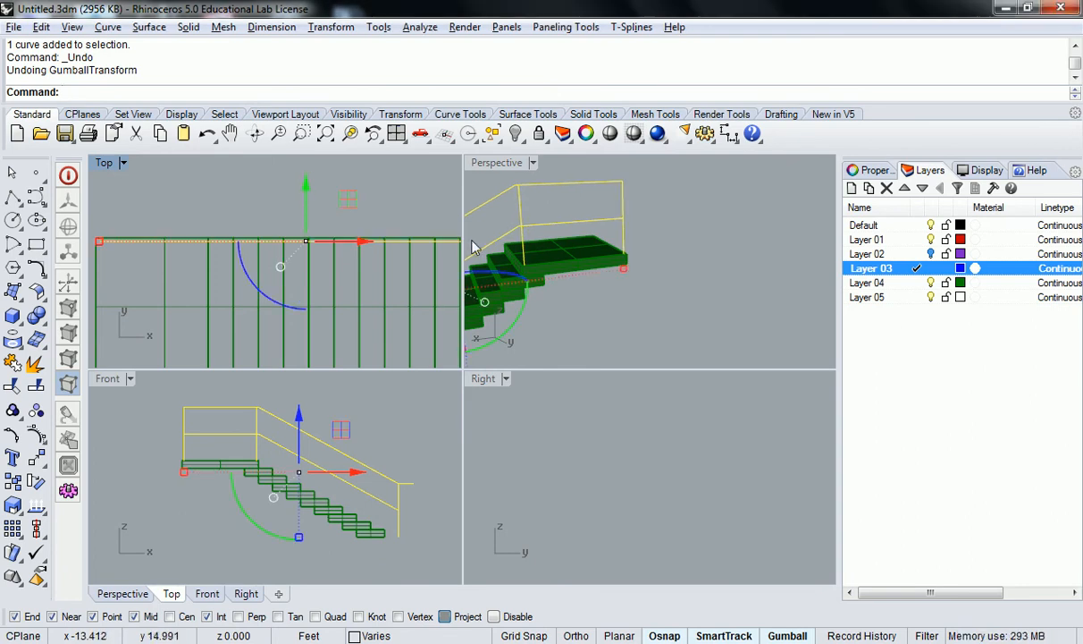
key(Escape)
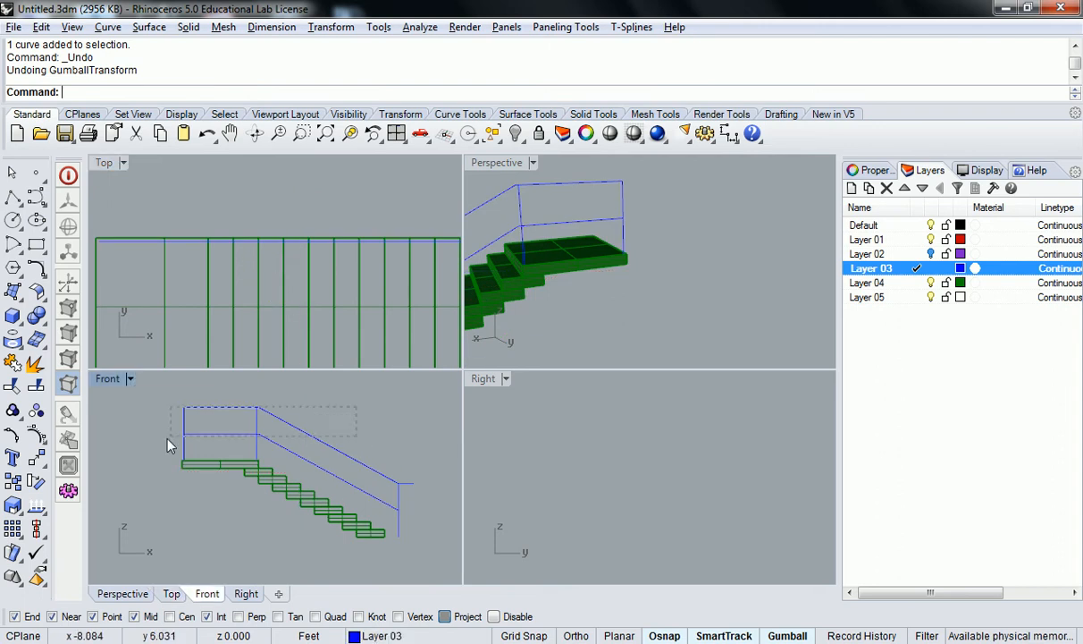
Step: Pipe all the repositioned handrail curves with a radius of 0.063 ft
click(293, 450)
drag(434, 463, 387, 514)
shift+click(235, 434)
key(Return)
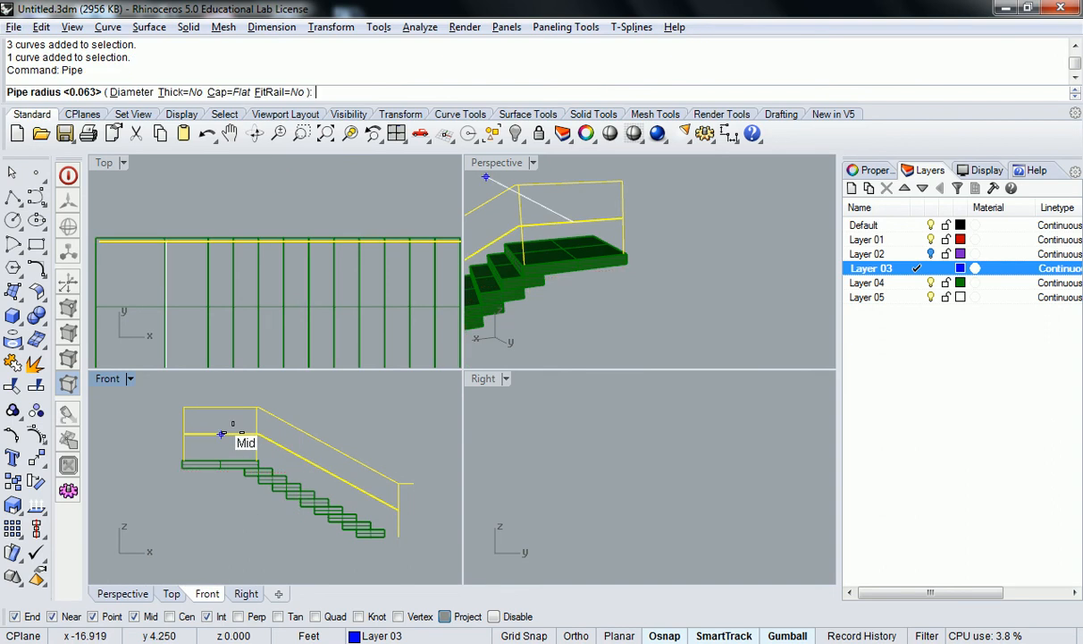
key(Return)
key(Escape)
Step: Examine the piped top corner of the handrail and how the end post sits on the landing
right_drag(505, 323, 675, 246)
scroll(631, 291, up, 12)
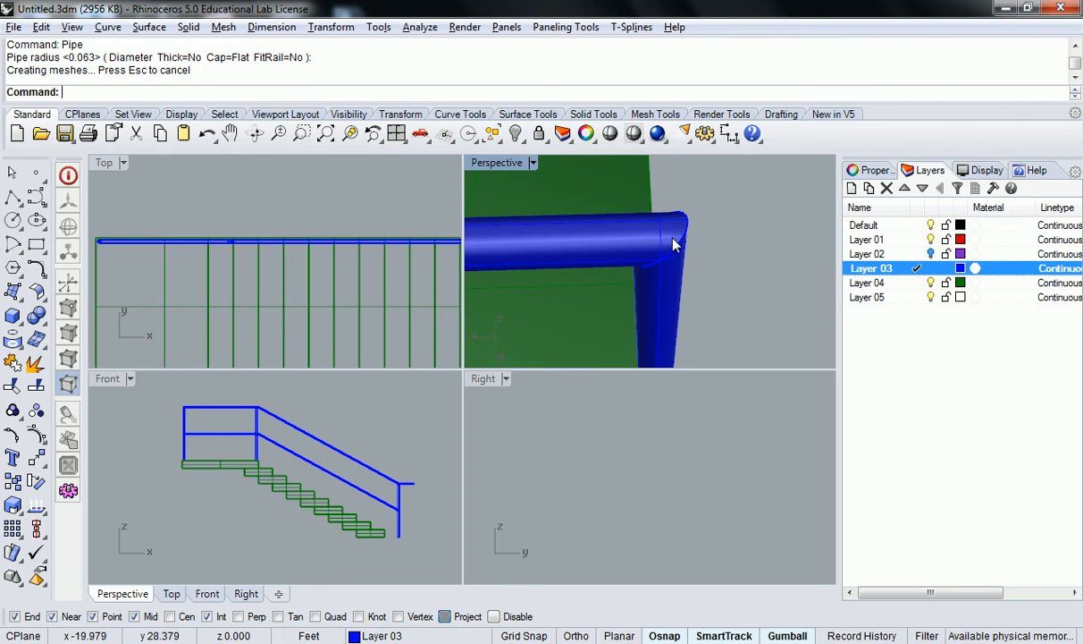
right_drag(676, 236, 586, 299)
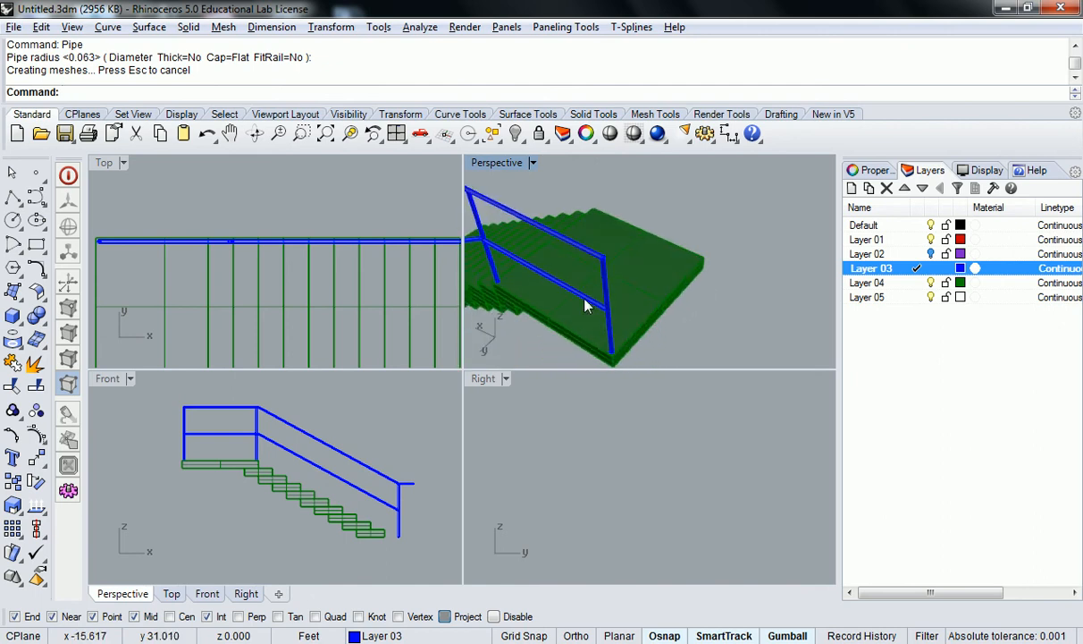
scroll(592, 299, up, 2)
scroll(617, 330, up, 3)
right_drag(603, 313, 595, 223)
click(631, 303)
key(Escape)
Step: Examine the pipe joint between the sloped top rail and its post, and the handrail along the stairs
right_drag(651, 272, 588, 202)
scroll(606, 223, up, 5)
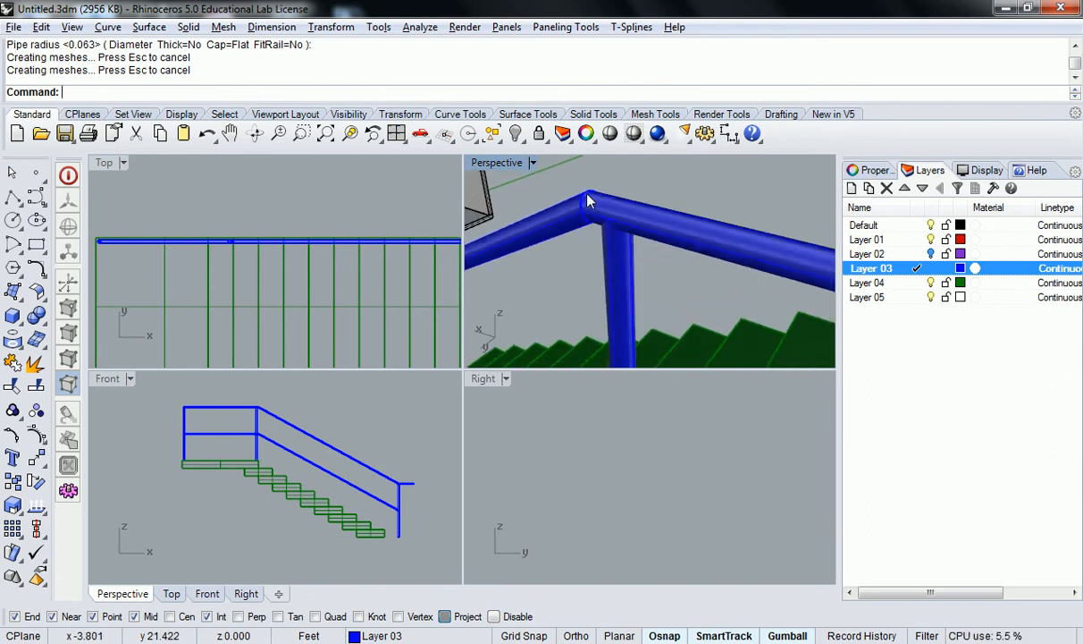
scroll(588, 201, down, 10)
right_drag(771, 262, 633, 205)
scroll(640, 210, up, 6)
right_drag(667, 240, 581, 268)
scroll(302, 242, down, 3)
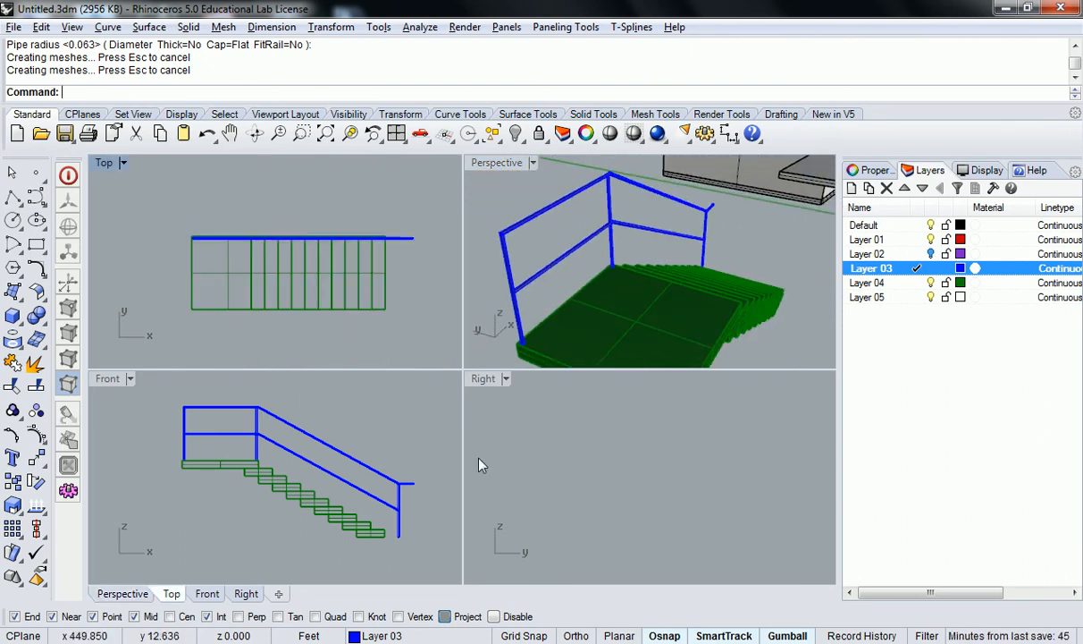
Step: Draw a horizontal line in the Right view from the top rail to above the stairs' opposite edge
scroll(583, 442, up, 10)
right_drag(578, 434, 660, 456)
scroll(688, 413, down, 4)
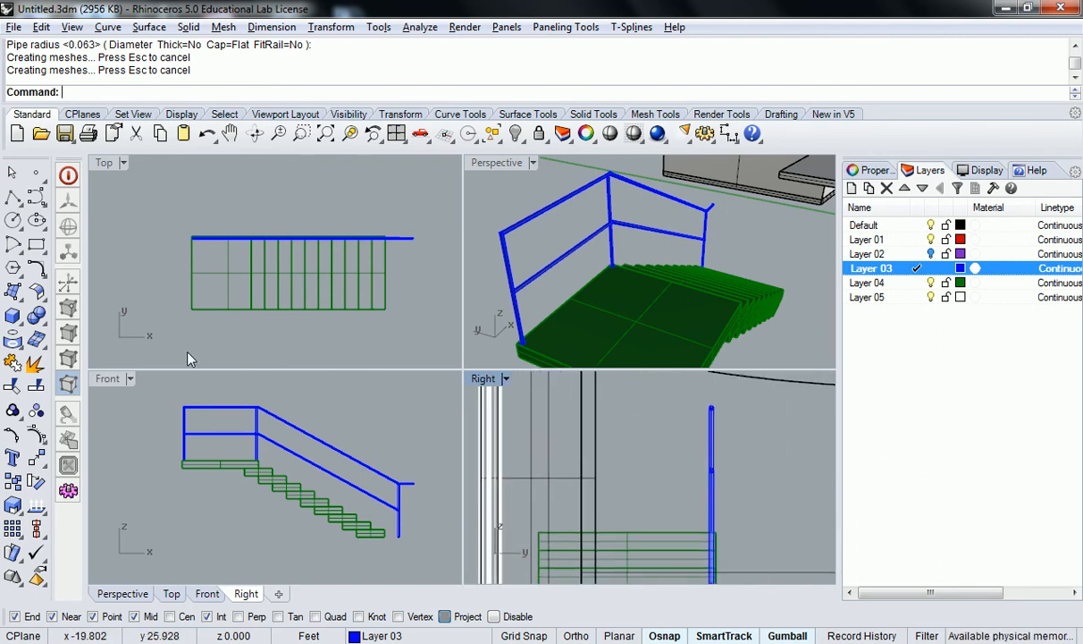
click(13, 199)
key(Escape)
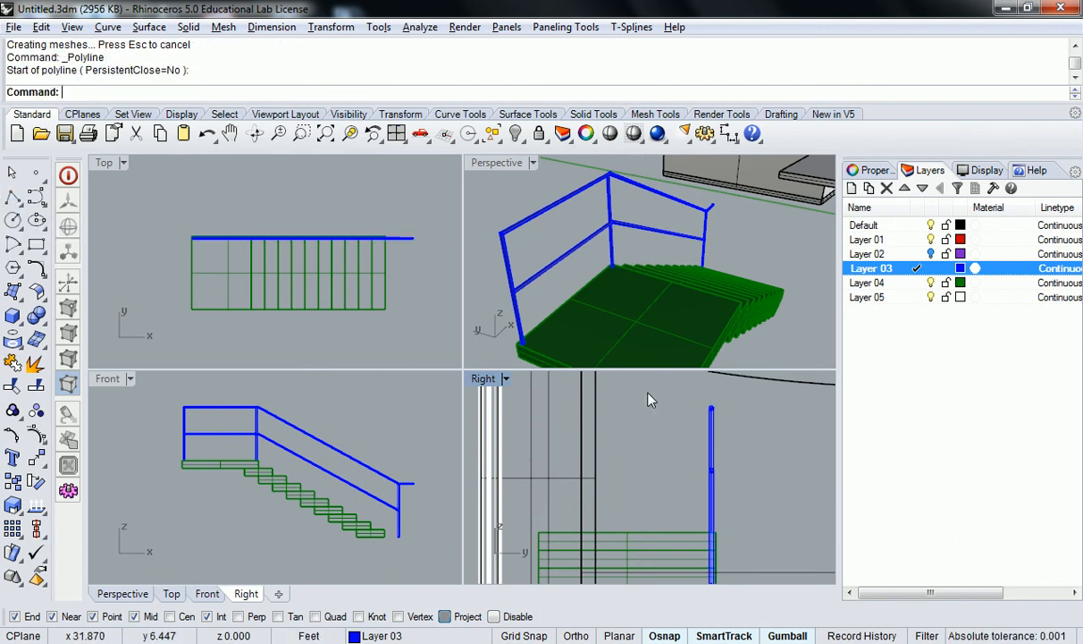
key(Return)
scroll(699, 403, up, 5)
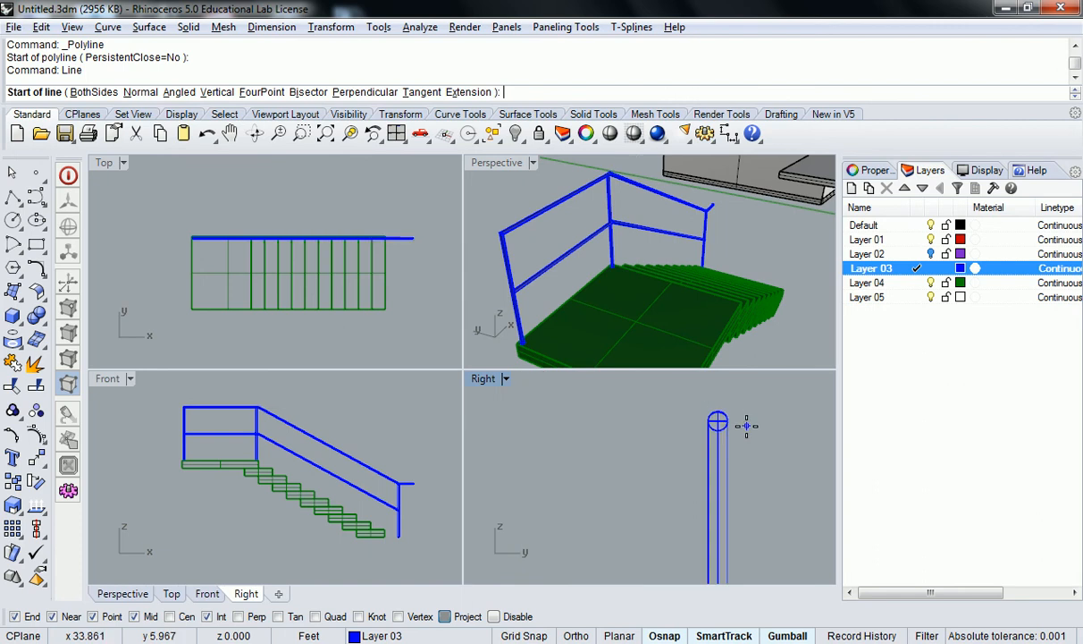
click(699, 409)
right_drag(606, 408, 704, 407)
key(F8)
scroll(653, 411, down, 3)
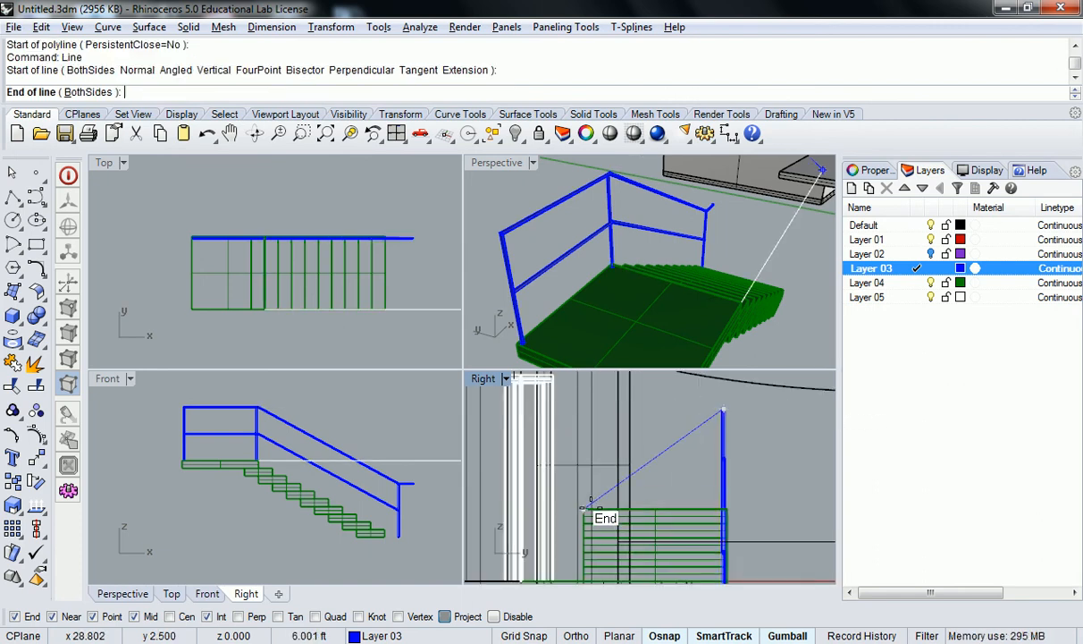
shift+click(584, 408)
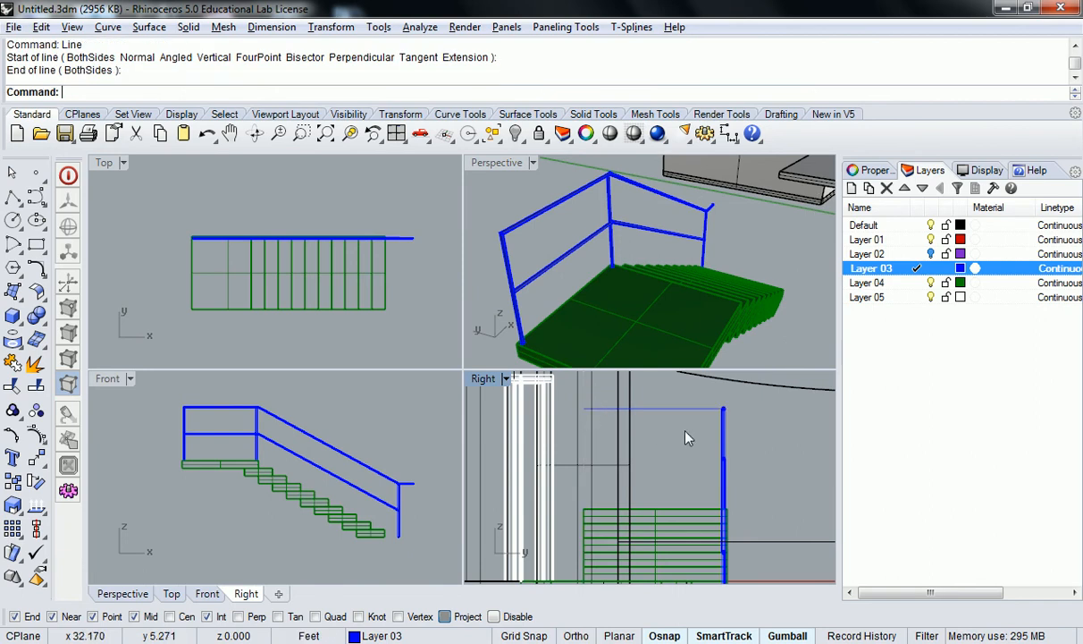
Step: Draw a second horizontal line from the middle rail to above the stairs' opposite edge
scroll(721, 453, up, 6)
right_click(726, 472)
click(722, 469)
scroll(716, 469, down, 6)
scroll(599, 472, up, 4)
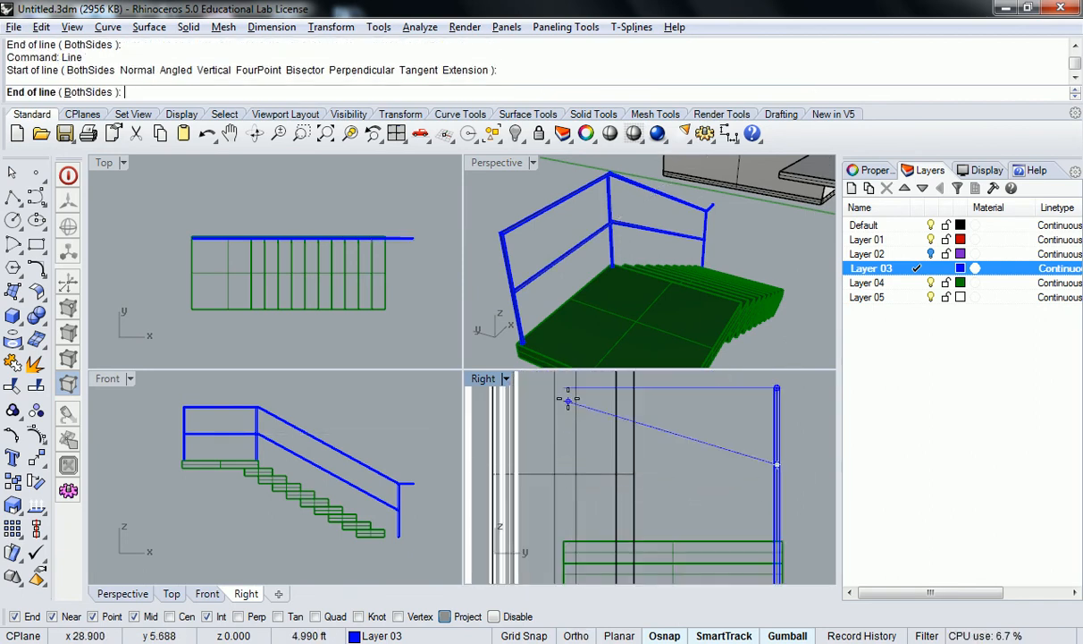
shift+click(573, 463)
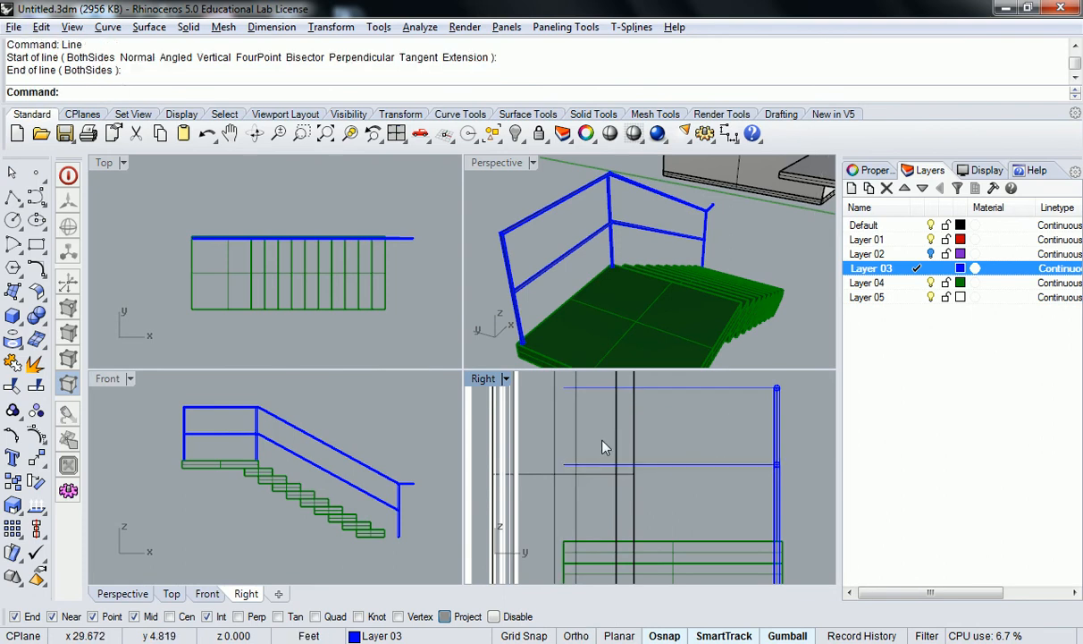
Step: Move the two new horizontal rail lines across to the stair landing near its outer end
click(701, 388)
shift+click(716, 464)
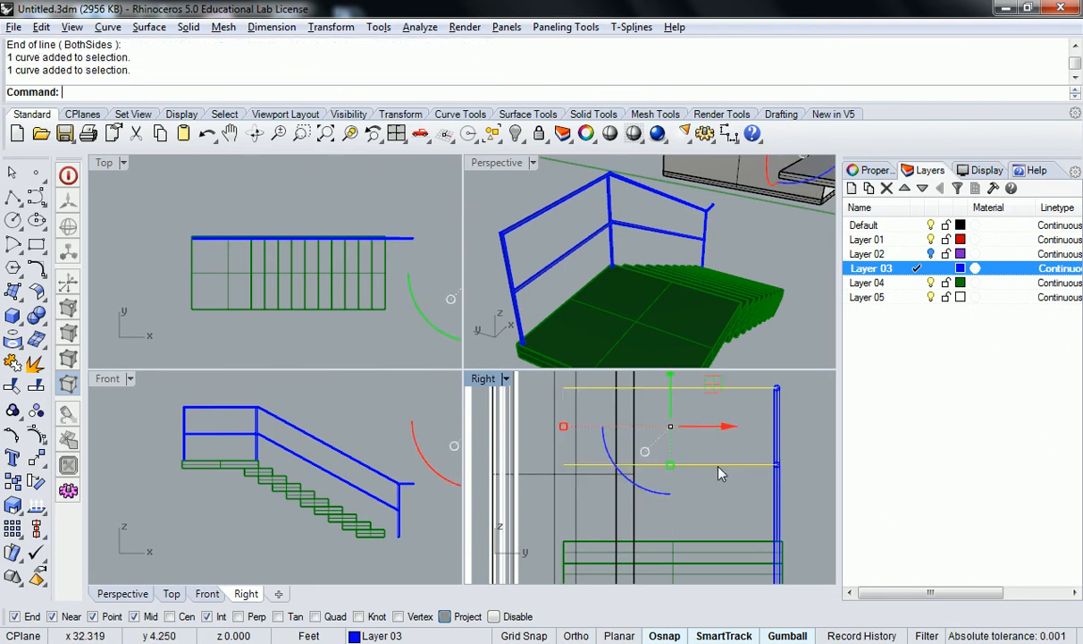
scroll(716, 465, down, 4)
scroll(675, 225, down, 4)
shift+right_drag(676, 225, 629, 290)
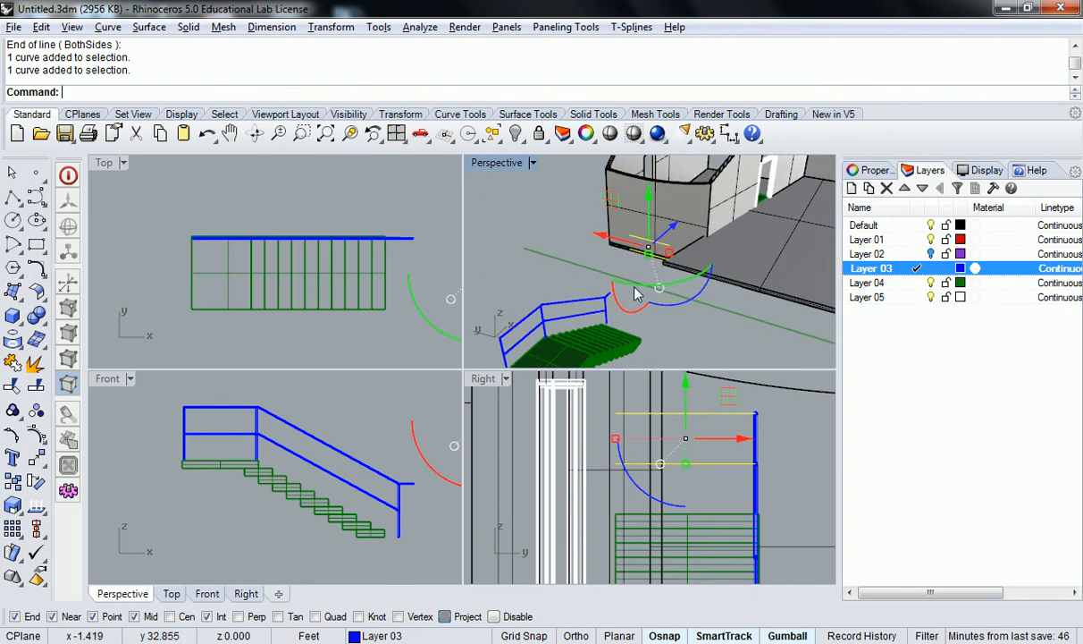
drag(675, 227, 562, 316)
right_drag(536, 272, 576, 266)
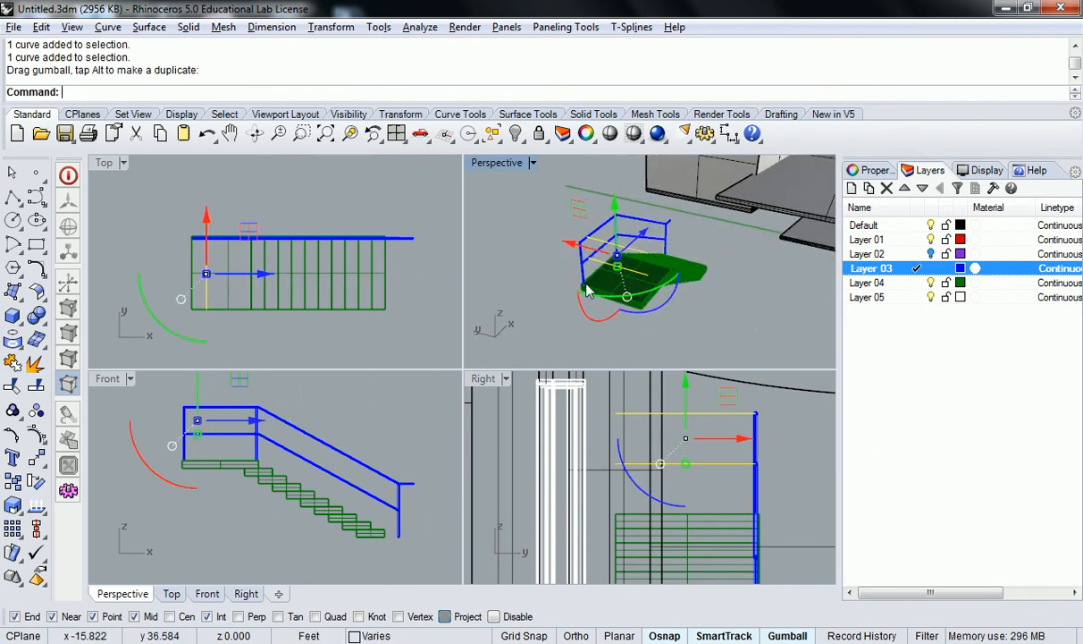
Step: Move both landing-end rail lines in the Front view from the top line's end point to the centreline corner of the top rail
scroll(765, 390, up, 3)
scroll(327, 408, up, 5)
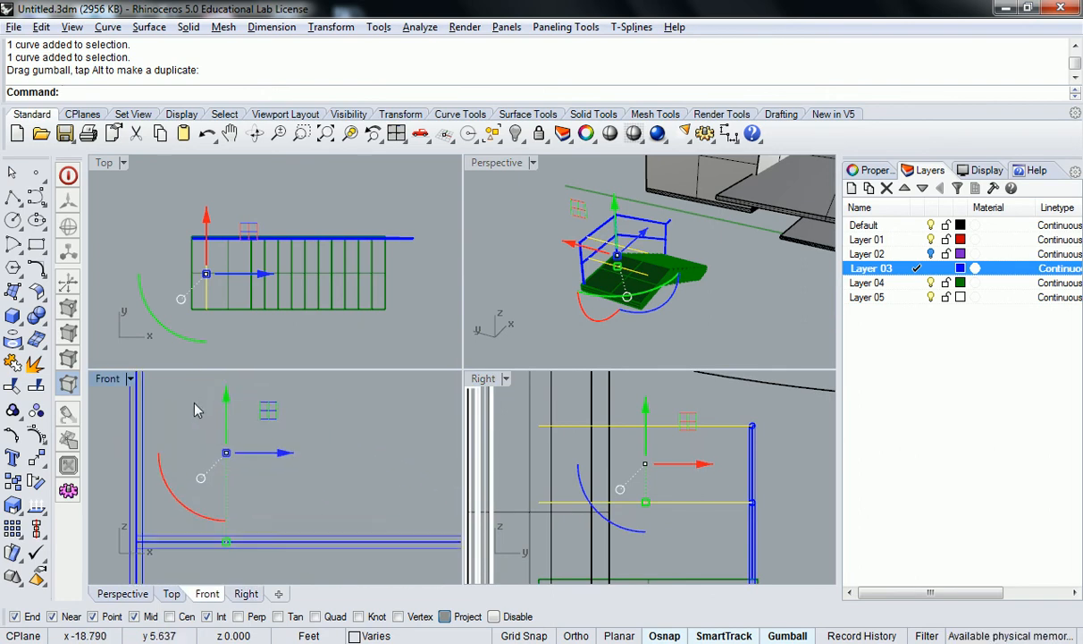
scroll(283, 439, up, 5)
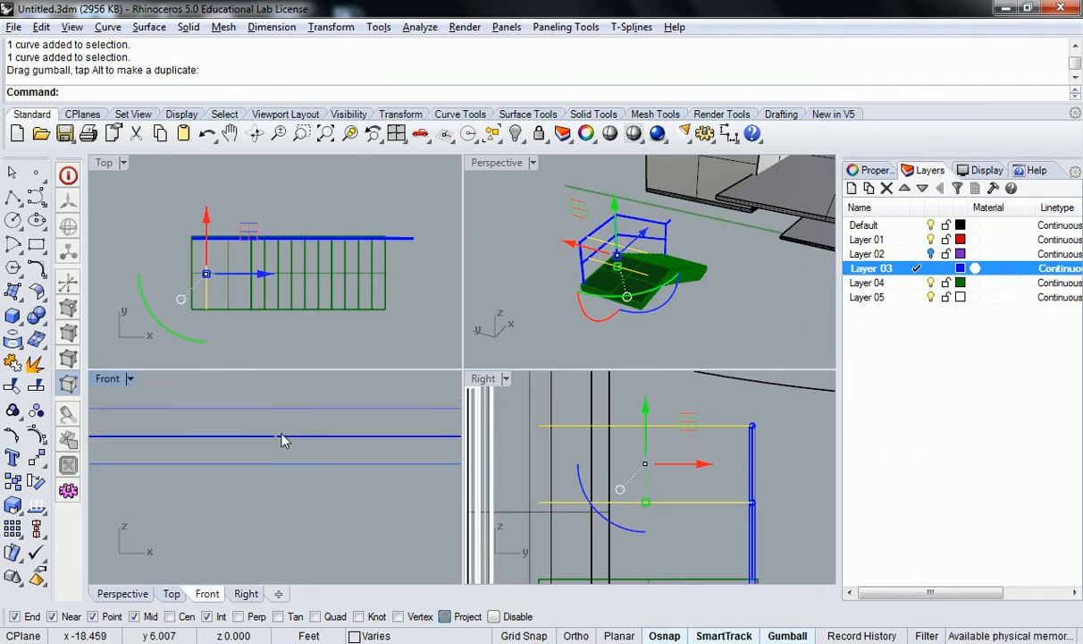
key(Return)
click(277, 435)
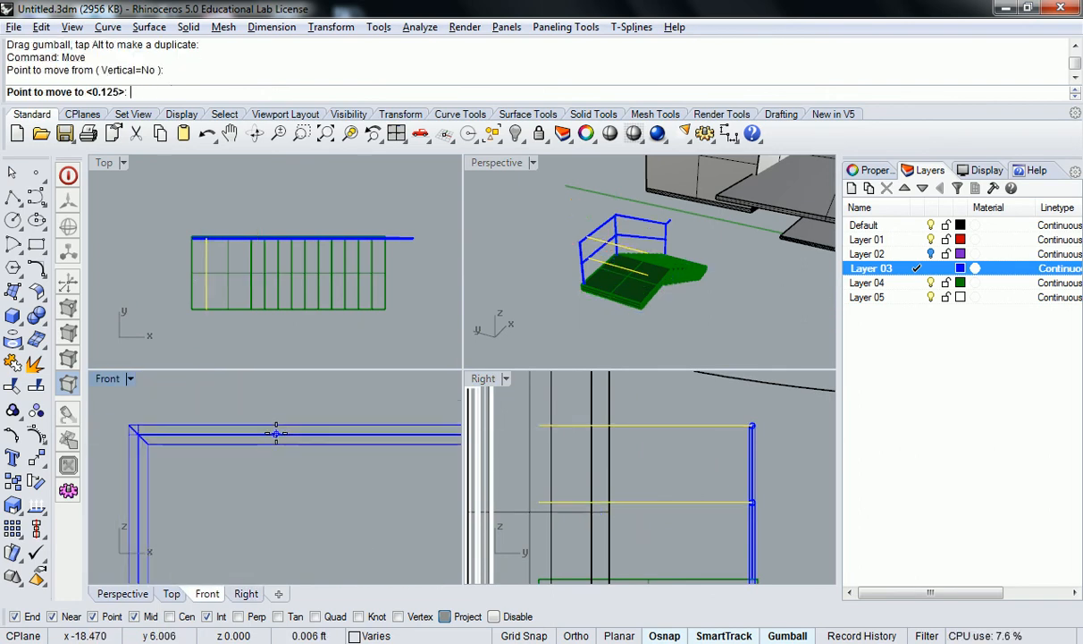
scroll(132, 436, up, 5)
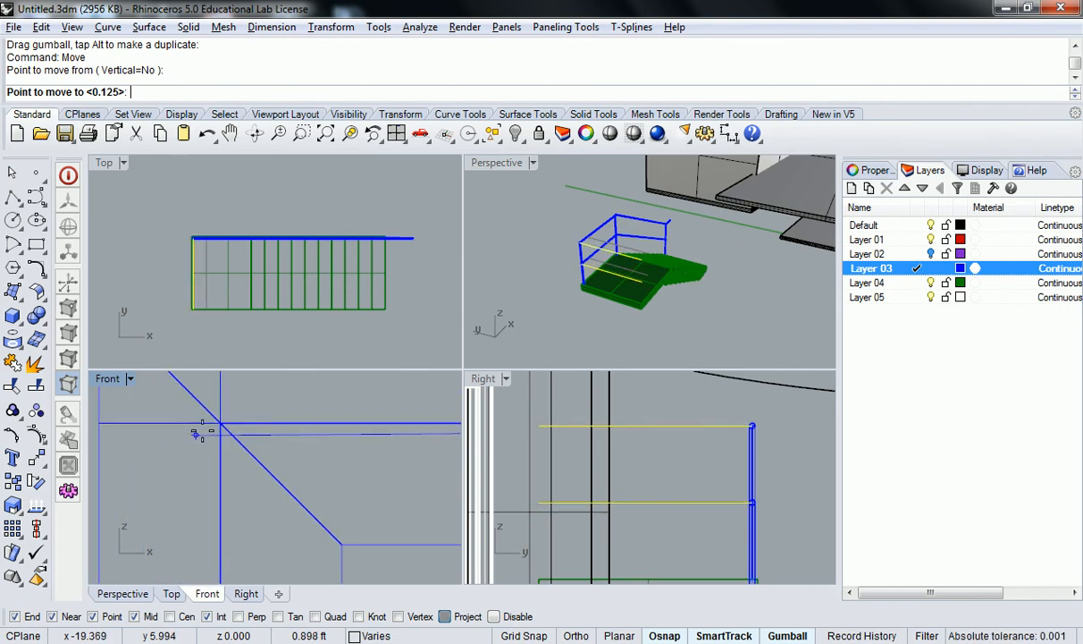
click(221, 422)
scroll(326, 434, down, 9)
right_drag(710, 404, 697, 437)
right_drag(670, 255, 536, 220)
scroll(547, 221, up, 10)
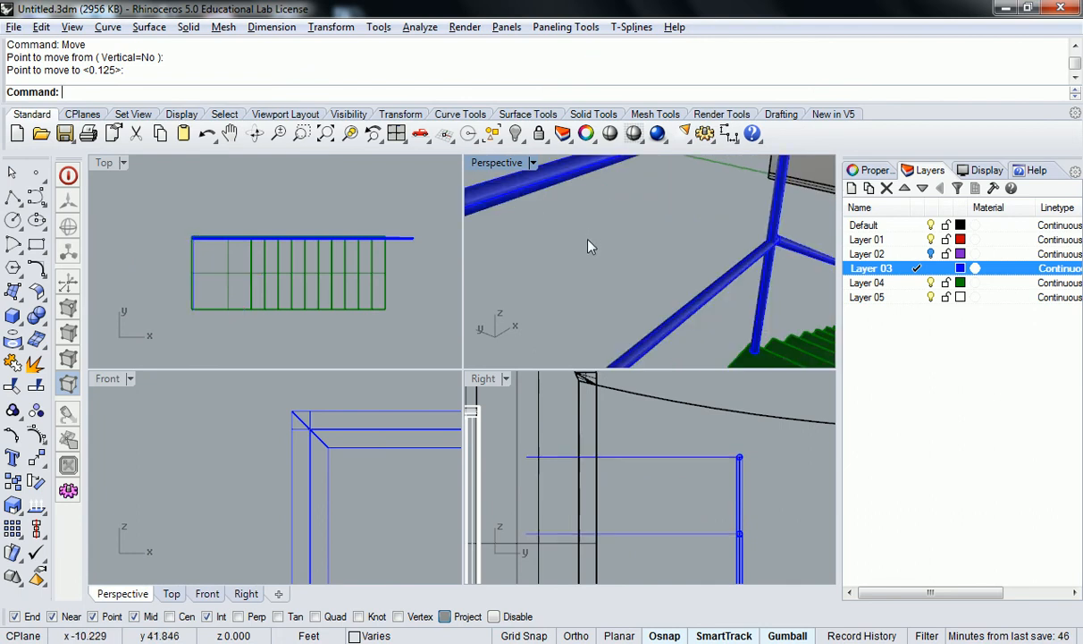
click(588, 240)
scroll(589, 240, down, 8)
scroll(576, 259, up, 5)
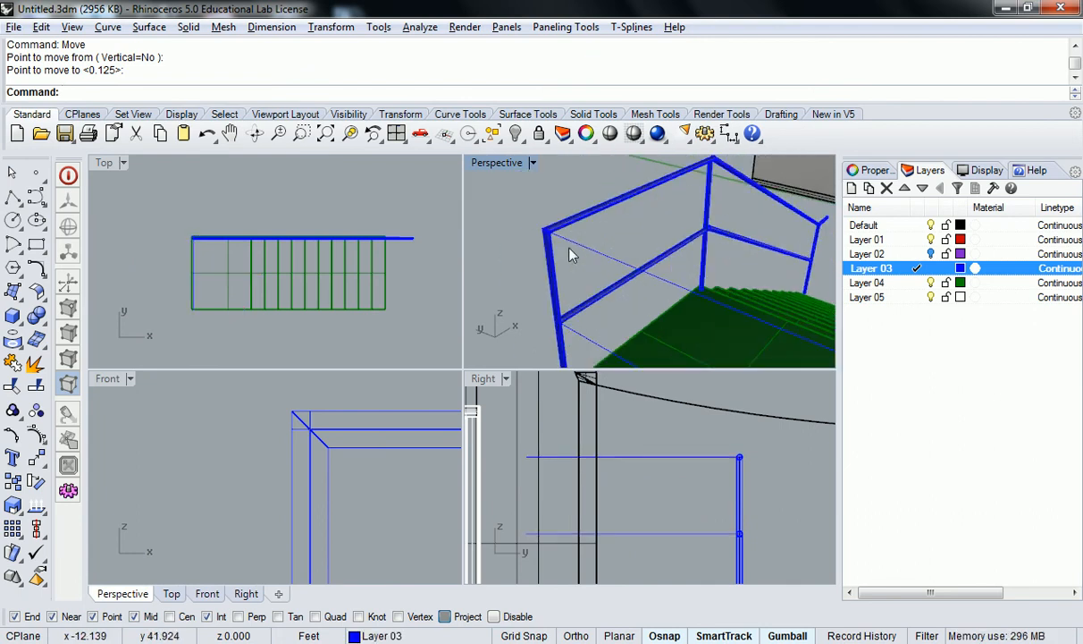
key(Return)
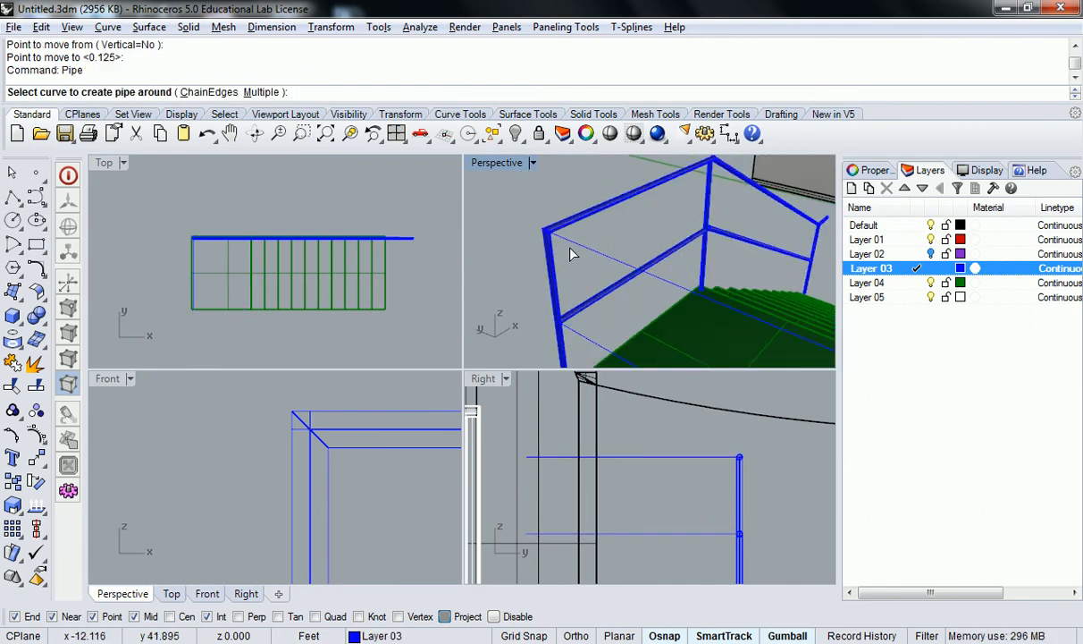
click(590, 253)
key(Escape)
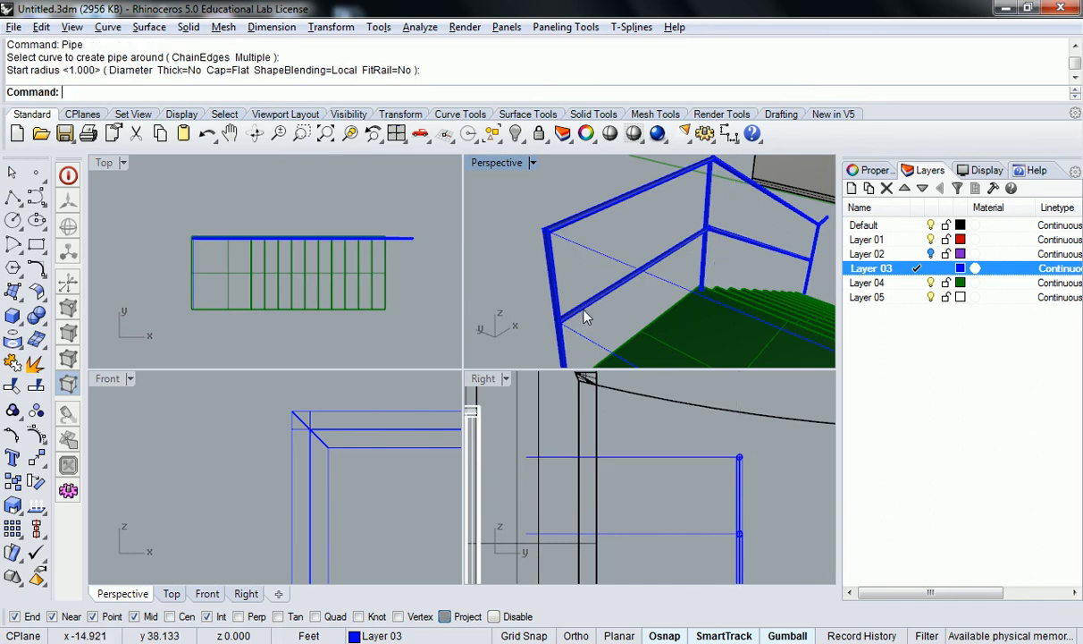
Step: Pipe the two rail lines at the landing's end with a radius of 0.063 ft
click(590, 338)
click(597, 257)
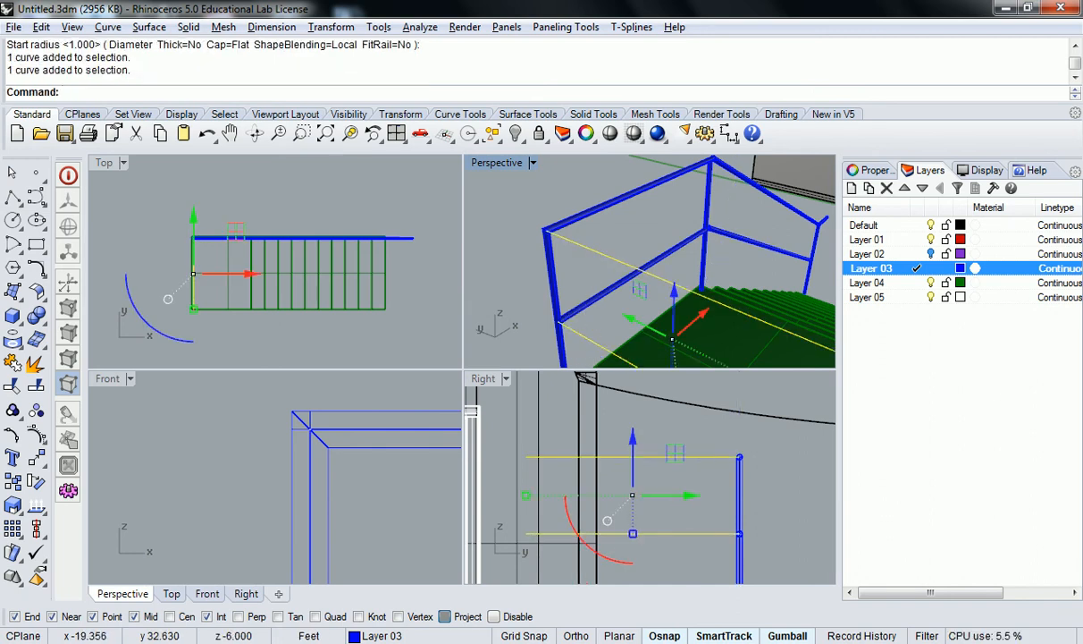
text(Pip)
key(Return)
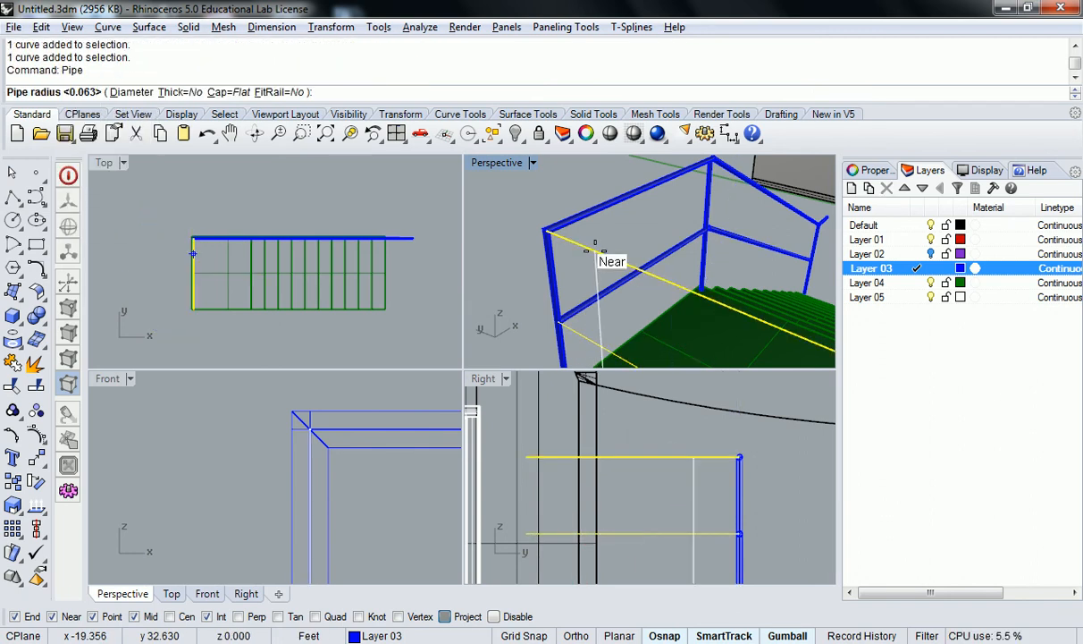
key(Return)
Step: Examine the corner where the piped end rail meets the top rail and the end post
scroll(548, 246, up, 5)
scroll(559, 258, down, 8)
right_drag(566, 268, 681, 293)
scroll(718, 271, up, 7)
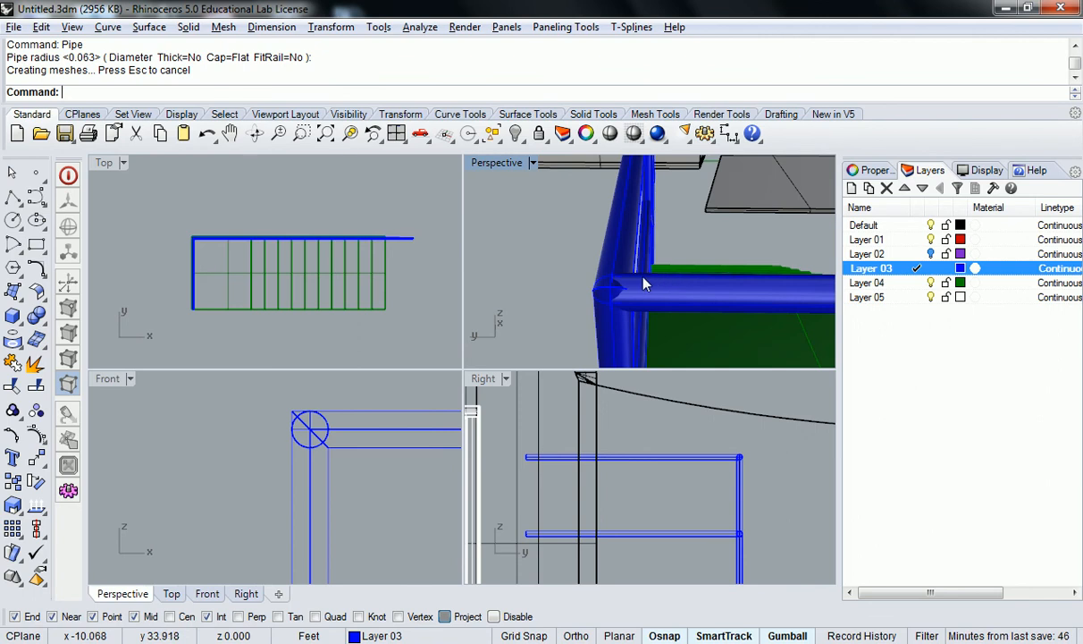
scroll(651, 284, up, 2)
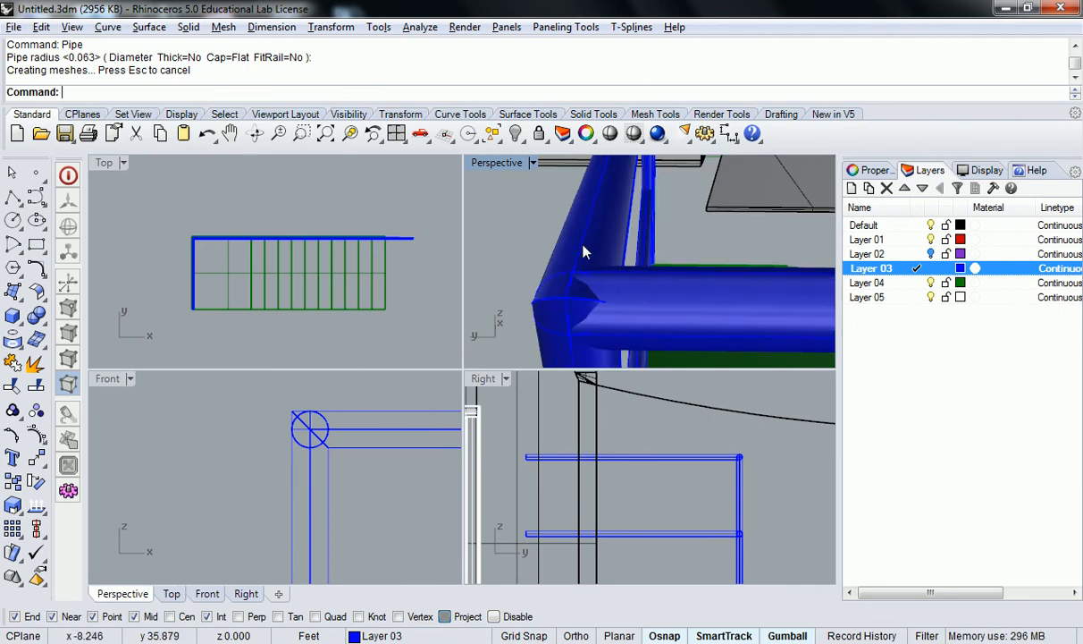
right_drag(671, 292, 590, 307)
scroll(733, 252, up, 4)
right_drag(733, 252, 709, 261)
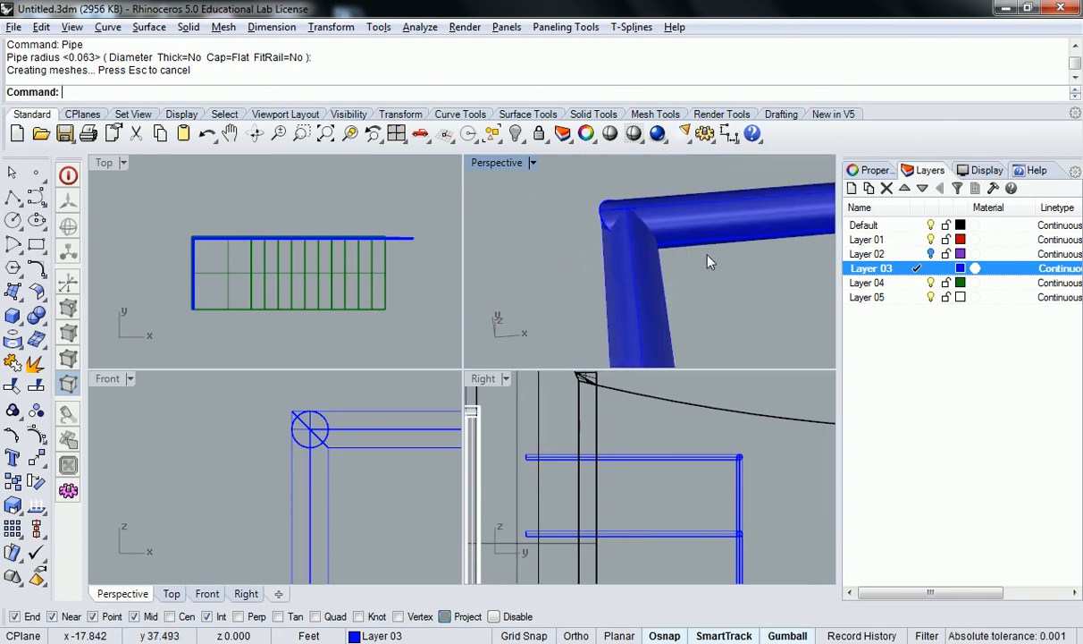
right_drag(587, 234, 625, 258)
Step: Undo the pipes on the end rails and delete the existing pipes around the top and middle rails, keeping their centreline curves
key(ctrl+z)
click(650, 215)
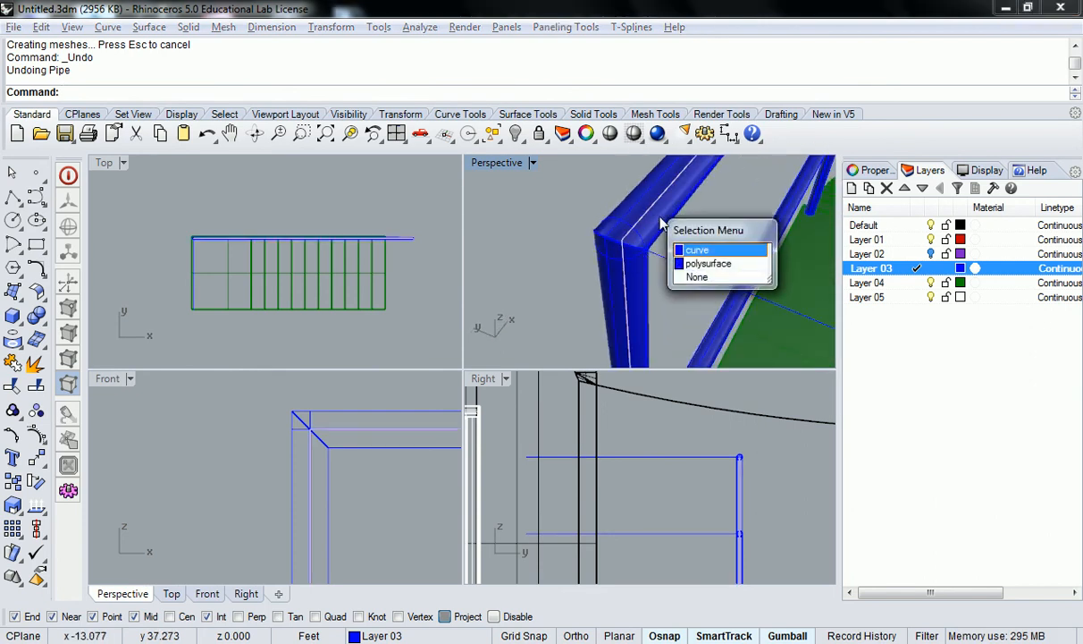
click(707, 263)
key(Delete)
right_drag(708, 259, 666, 232)
click(762, 260)
key(Delete)
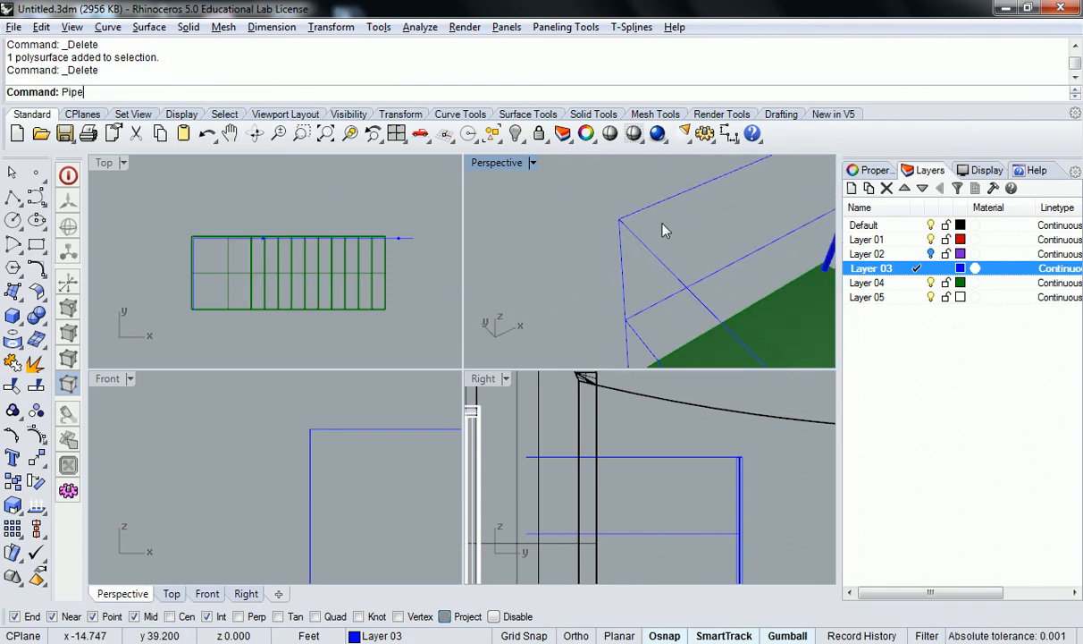
Step: Try to pipe the top rail's centreline with start and end radii of 1.000 ft, and undo it
text(Pipe)
key(Return)
click(621, 245)
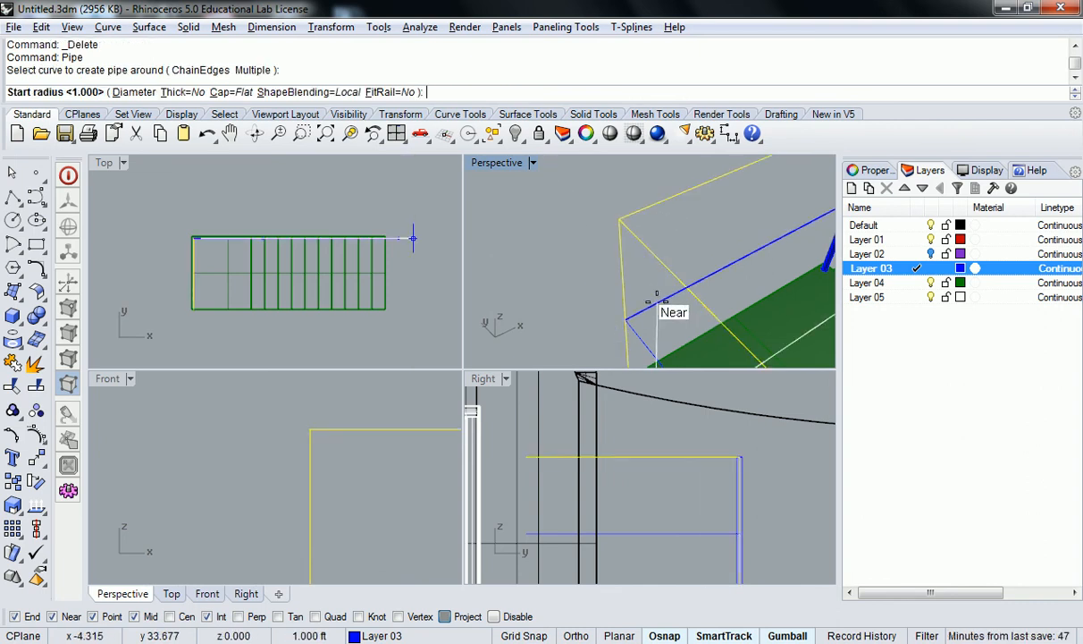
key(Return)
key(Return)
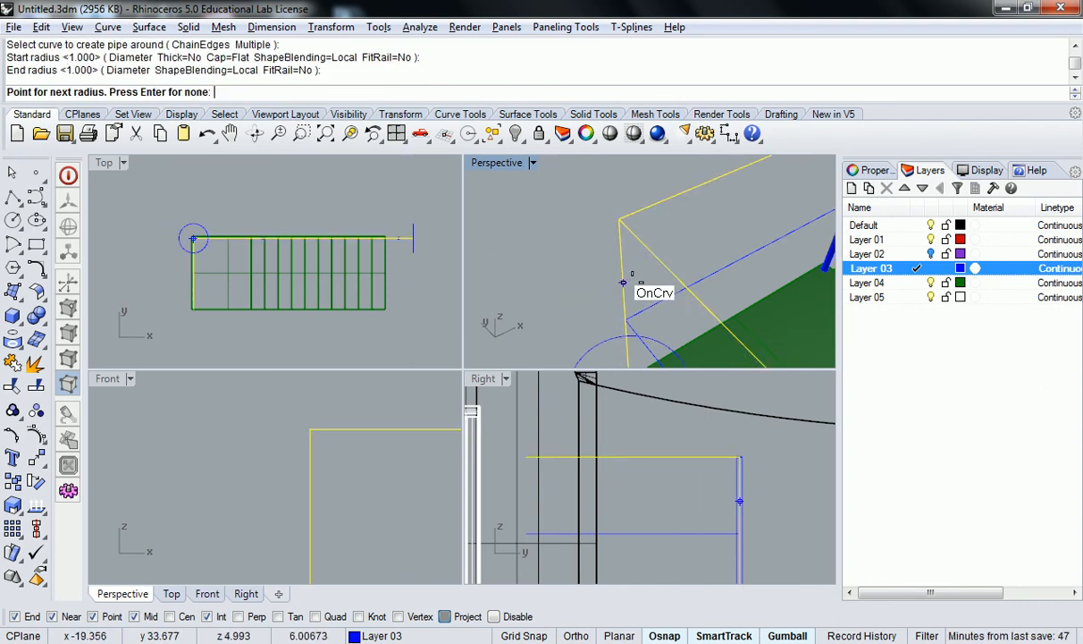
key(Return)
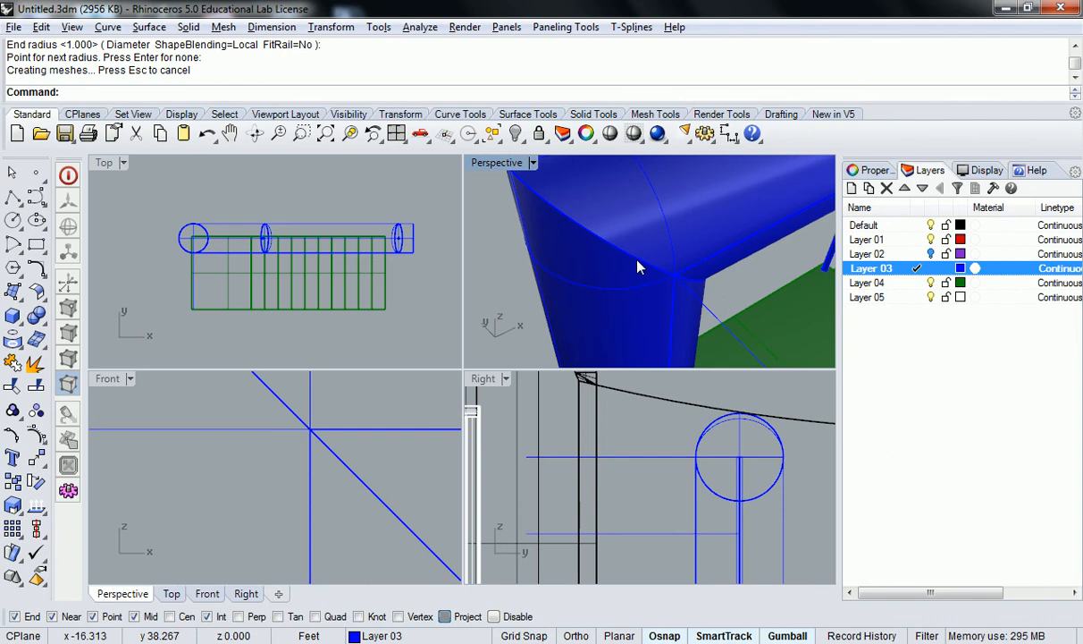
key(ctrl+z)
key(Escape)
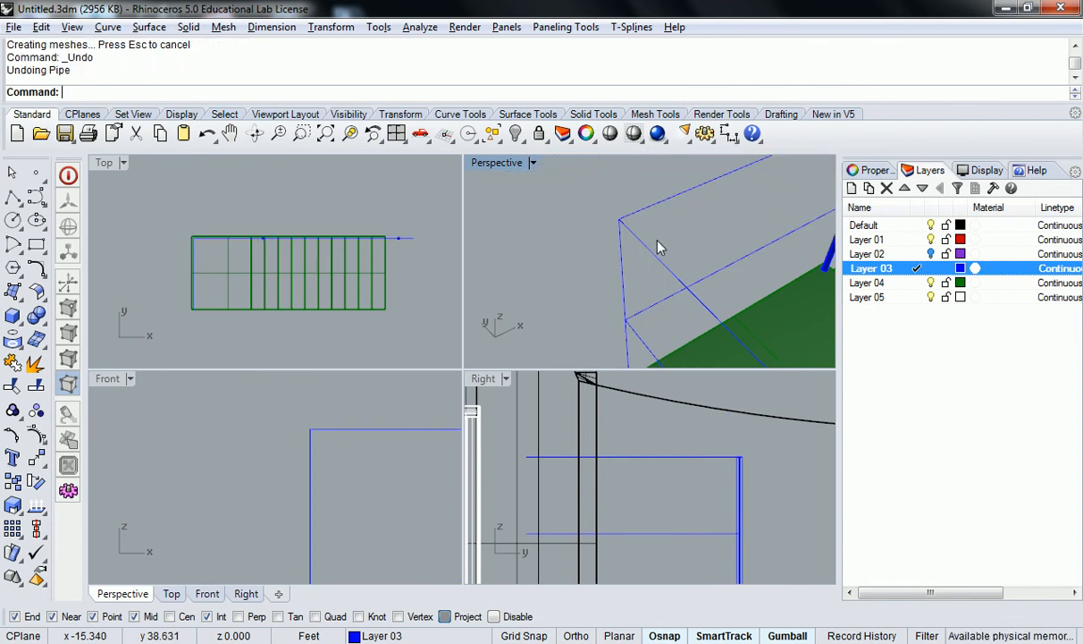
Step: Try piping the top, middle and landing-end rail curves together with a radius of 0.063 ft, and undo it
click(679, 202)
click(654, 257)
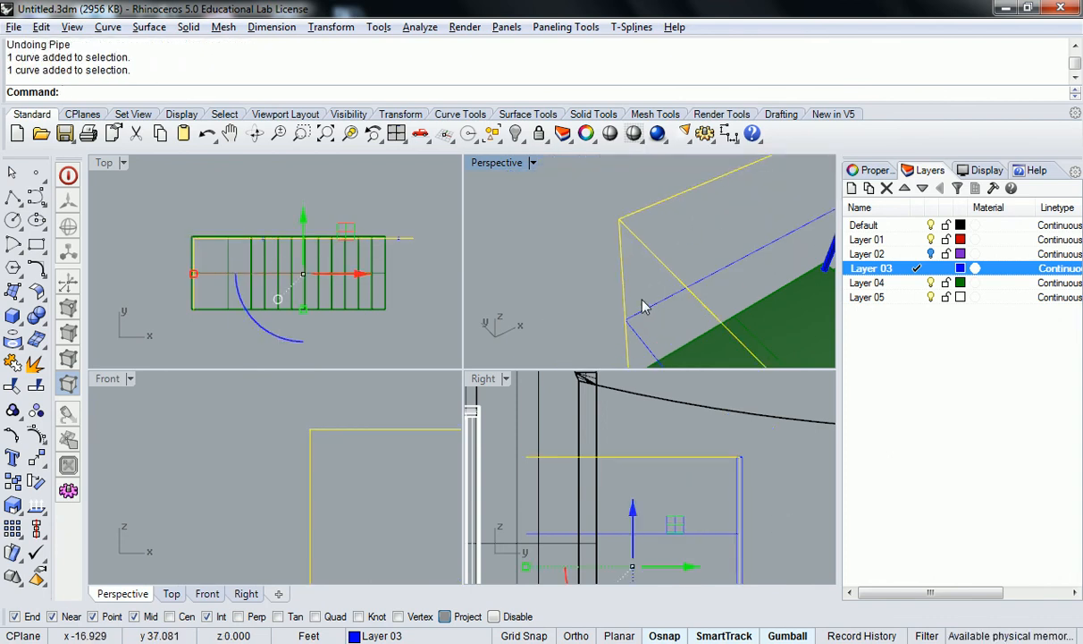
shift+drag(642, 303, 628, 329)
text(Pipe)
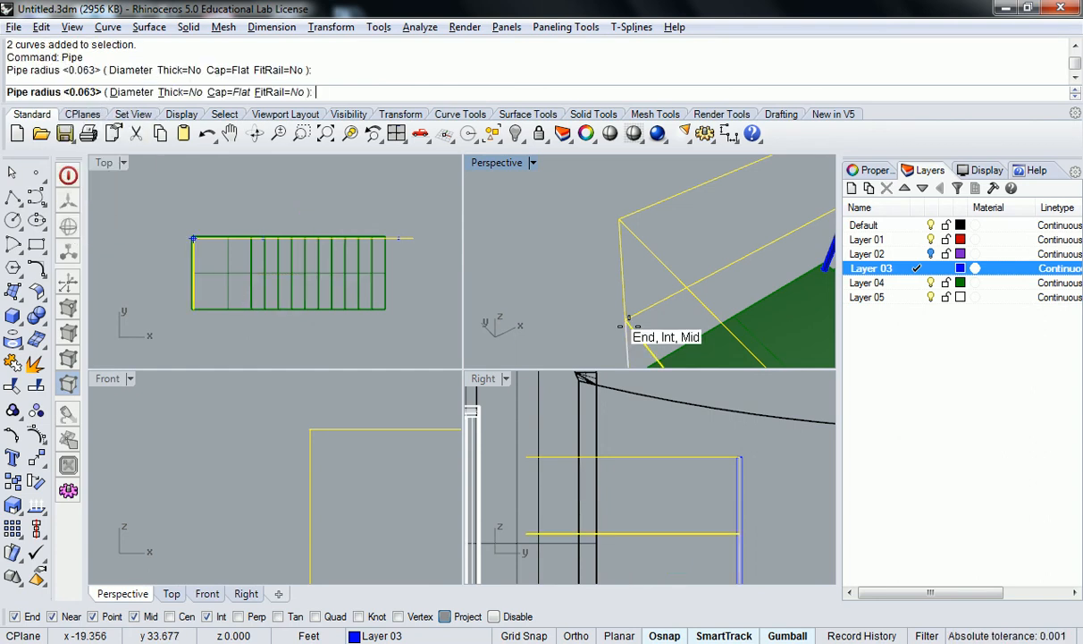
key(Return)
scroll(605, 234, down, 5)
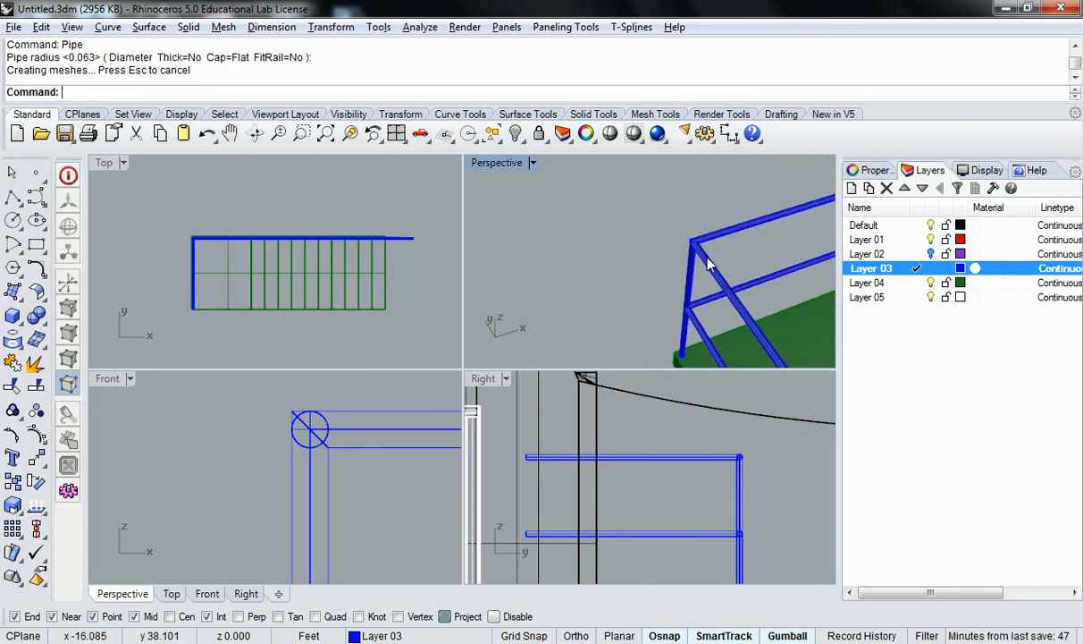
key(ctrl+z)
Step: Try to join the top rail's centreline with the top line across the landing's end
click(675, 271)
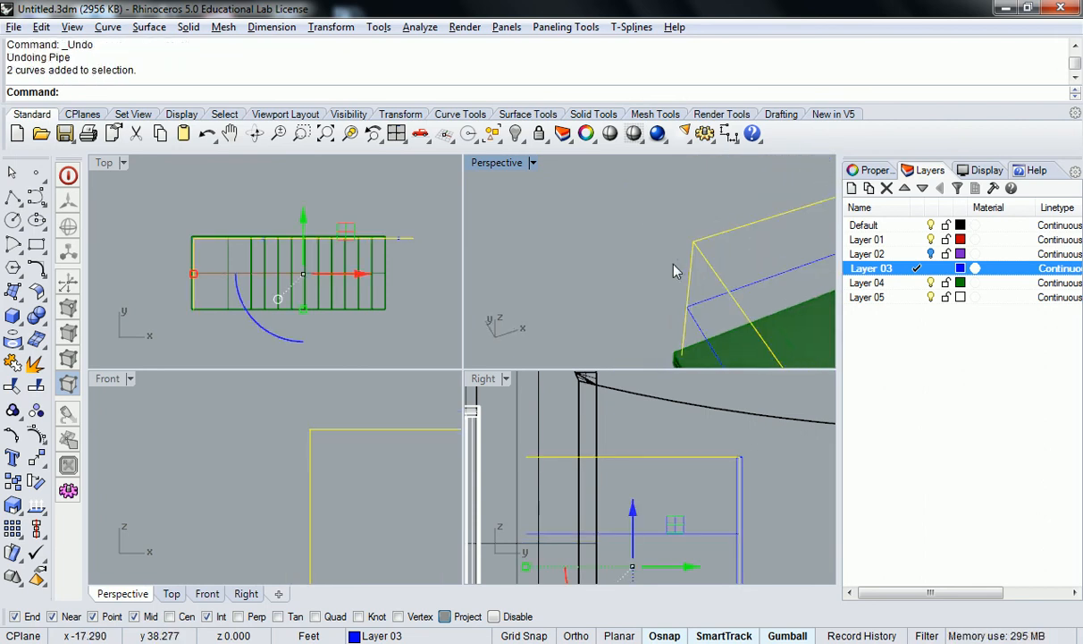
text(Join)
key(Return)
click(636, 249)
click(708, 267)
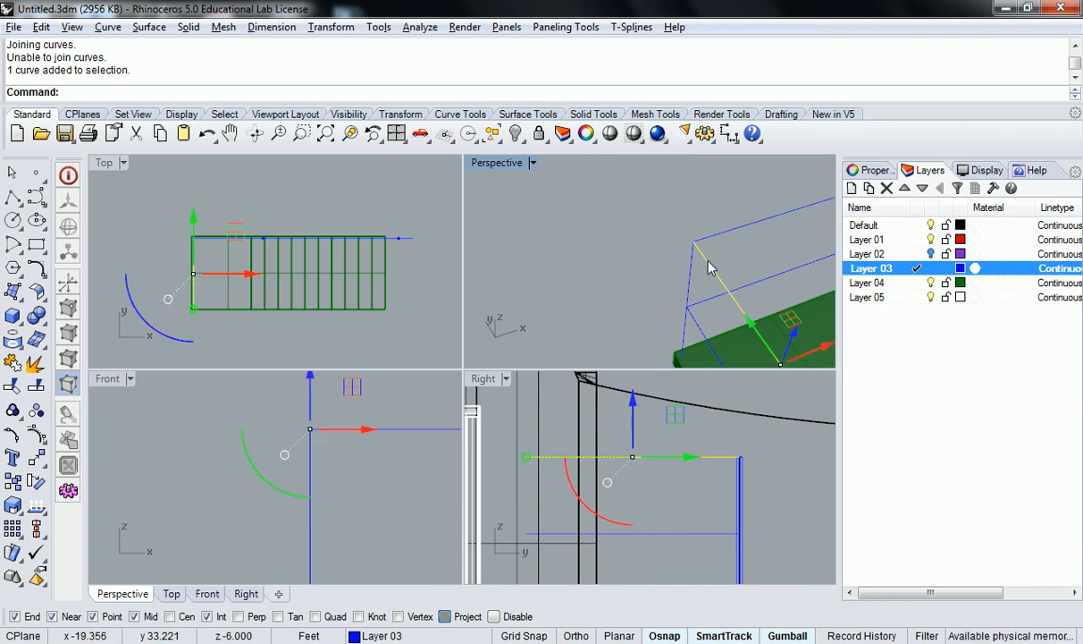
key(Escape)
shift+right_drag(710, 258, 631, 249)
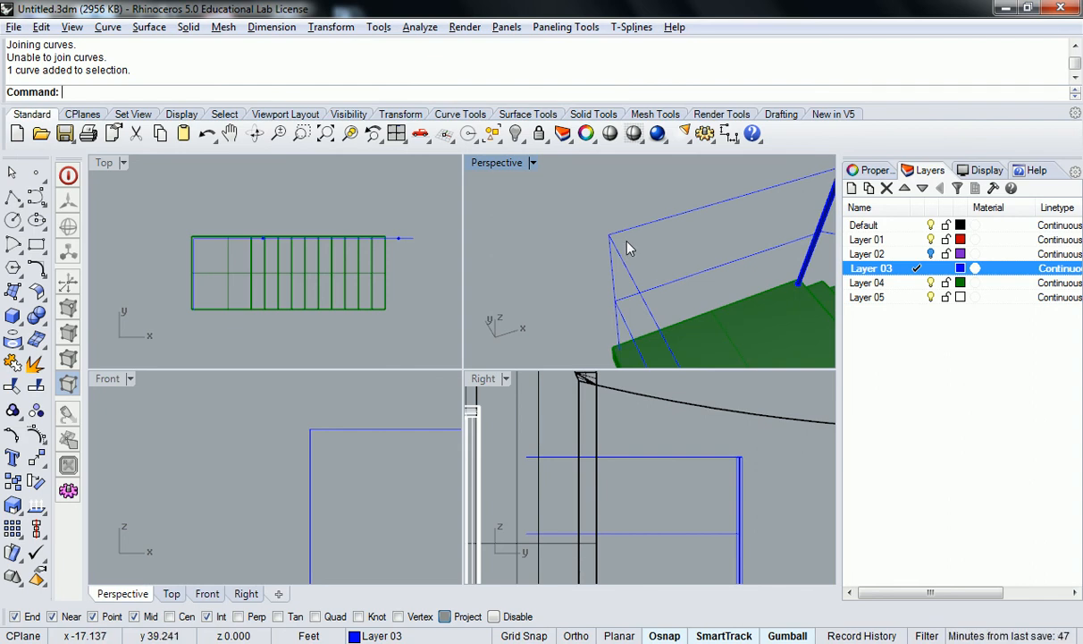
Step: Explode the handrail's outer centreline, which includes the end post, into separate segments
click(608, 251)
text(explode)
key(Return)
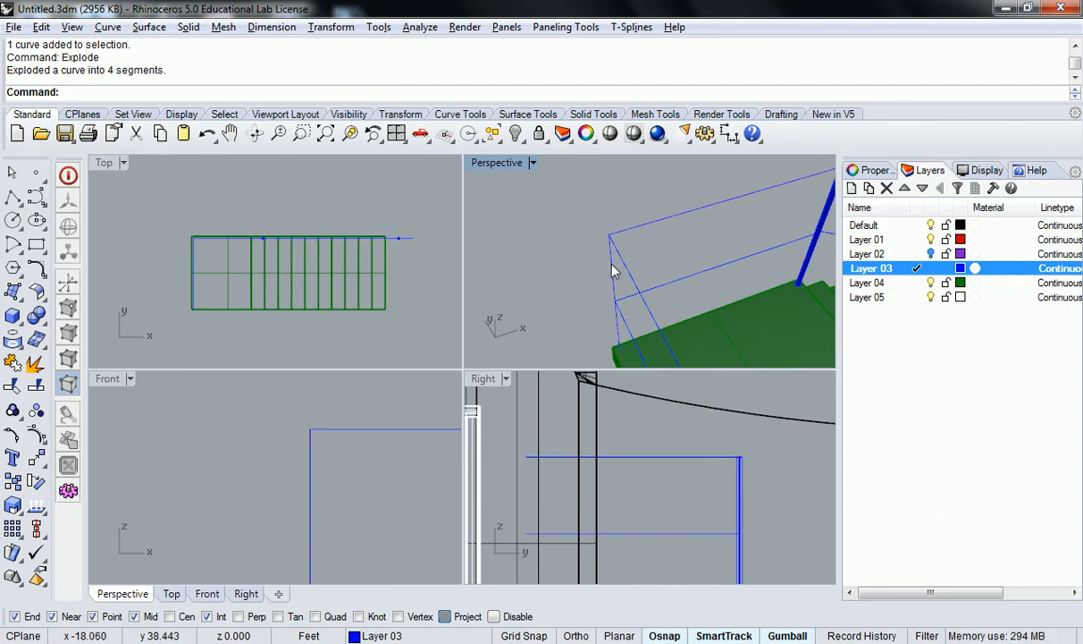
Step: Join the landing's top rail segment, the top end line, the sloped top rail and its lower extension into one curve
click(612, 260)
drag(648, 223, 625, 273)
right_drag(625, 280, 604, 223)
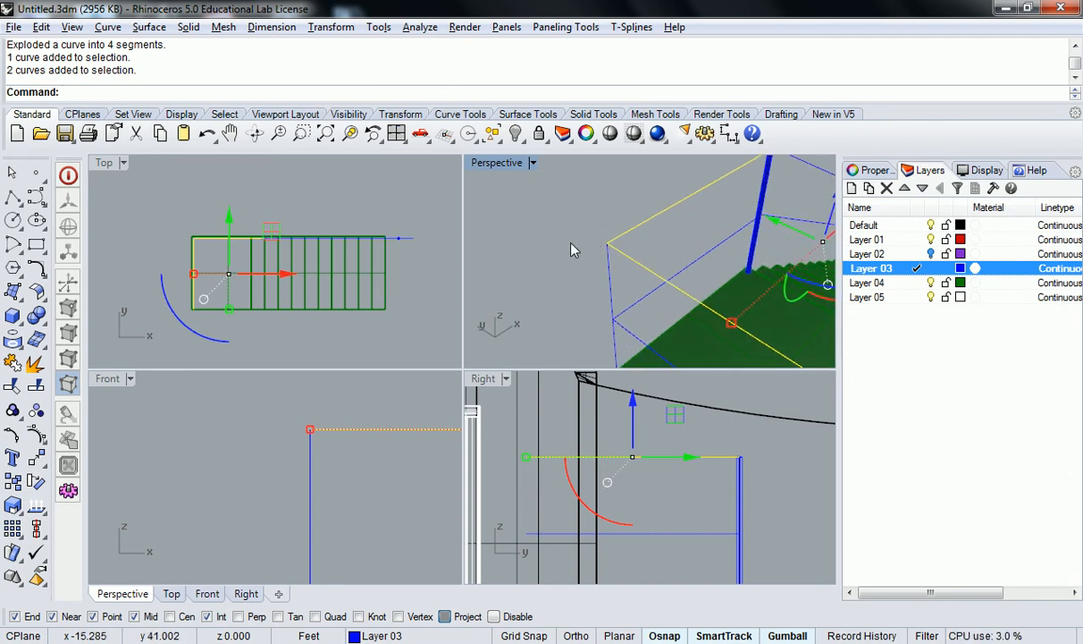
key(Return)
right_drag(573, 246, 706, 223)
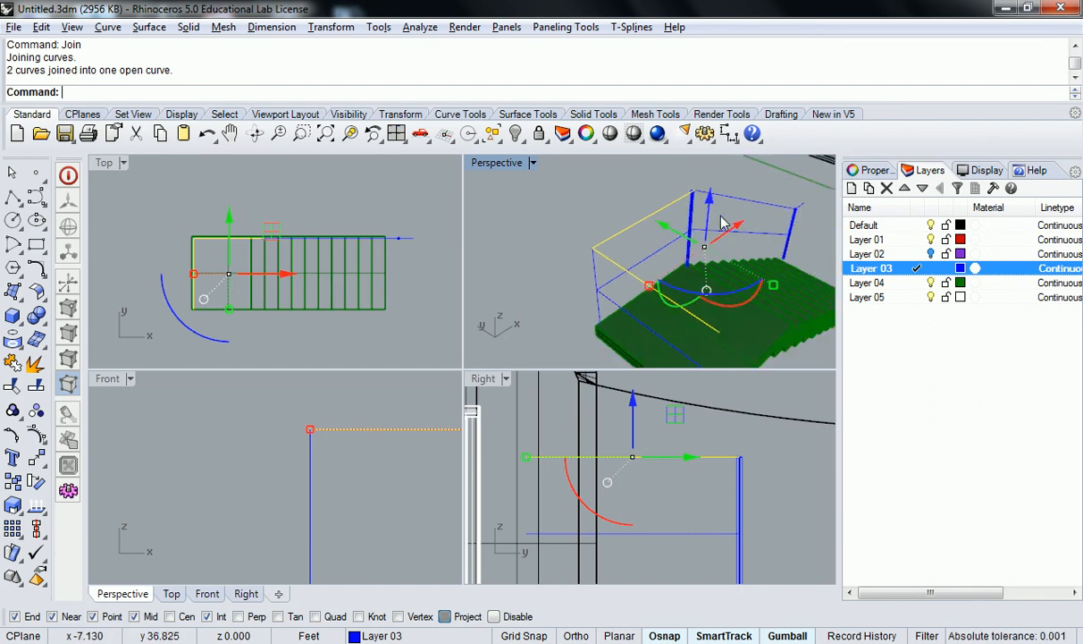
shift+click(771, 205)
shift+click(803, 205)
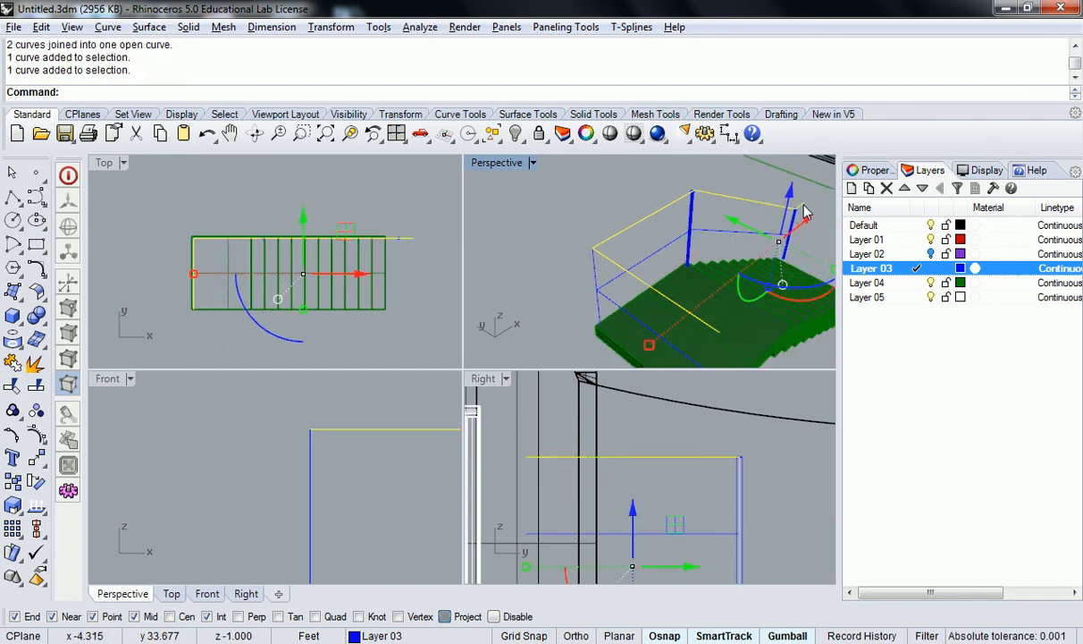
key(Return)
key(Escape)
Step: Pipe the joined top rail, the middle rail, the end post and the lower end line with a radius of 0.063 ft
right_drag(614, 216, 739, 190)
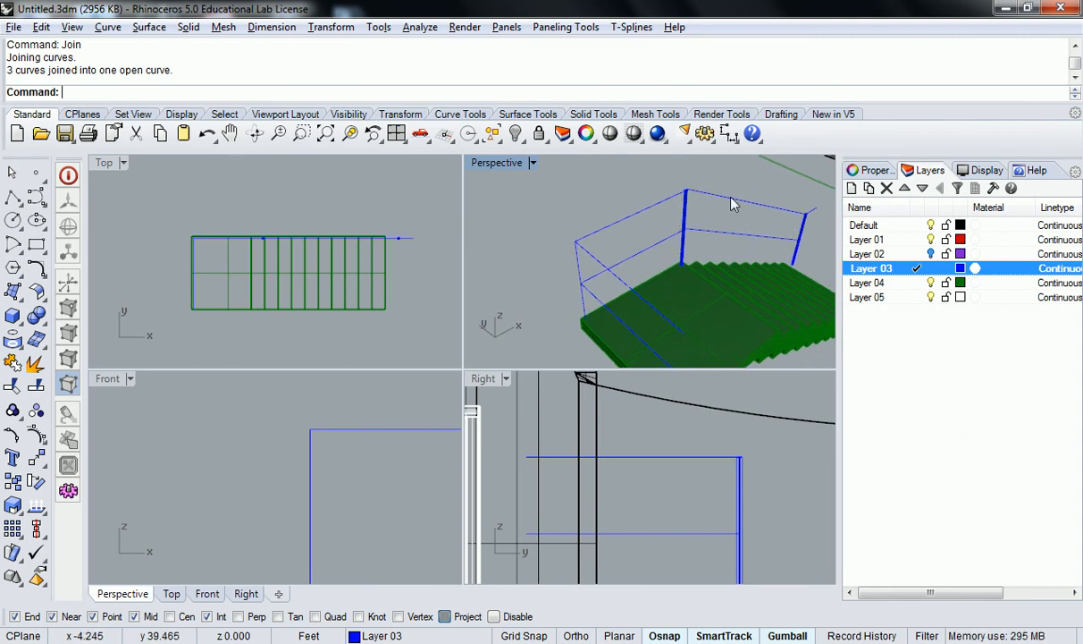
click(675, 226)
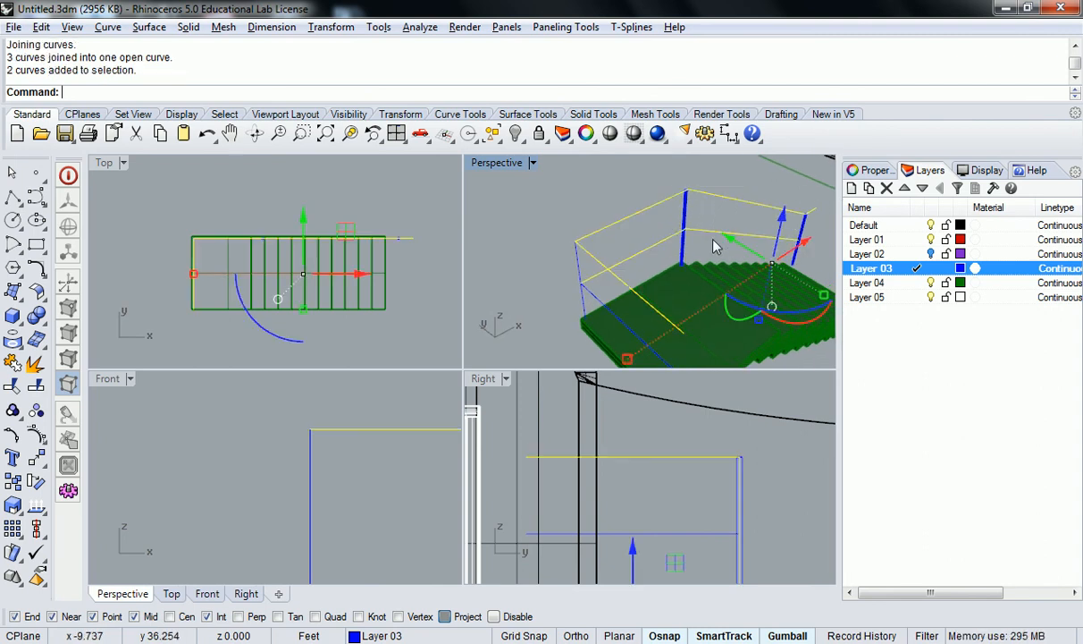
click(577, 270)
click(596, 302)
text(Pipe)
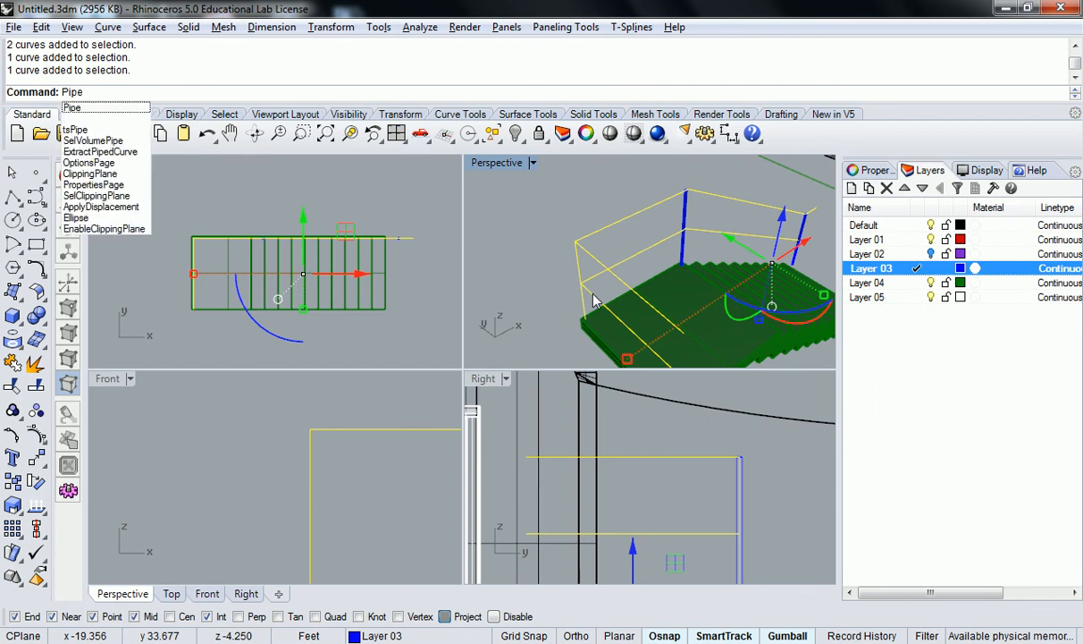
key(Return)
key(Return)
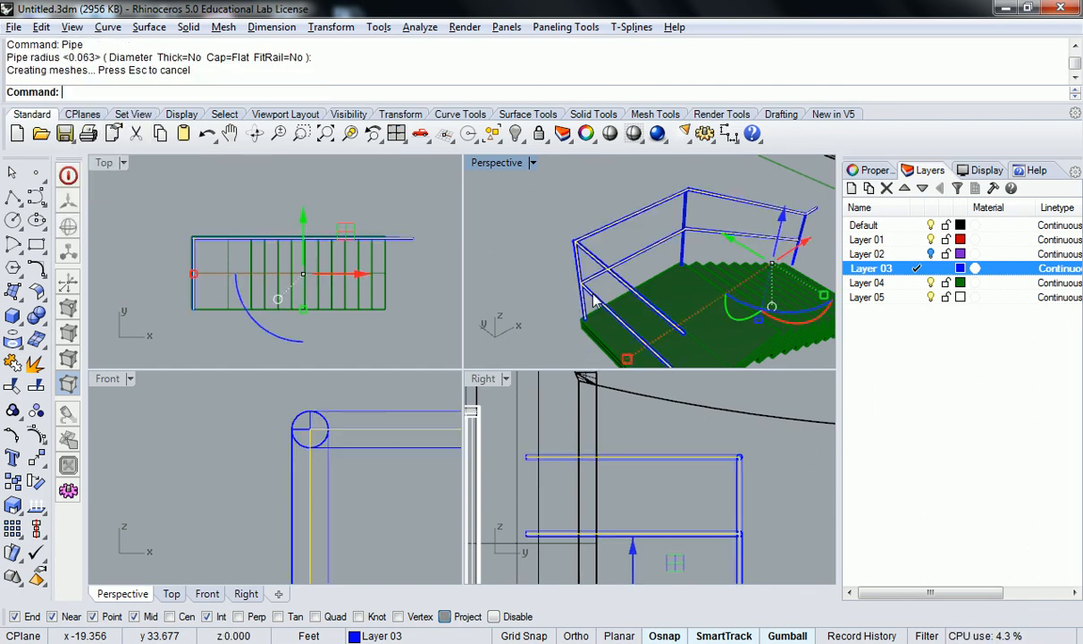
Step: Examine the piped top corner at the landing's end and the whole handrail along the stairs
scroll(585, 269, up, 5)
right_drag(593, 262, 709, 277)
scroll(718, 231, up, 9)
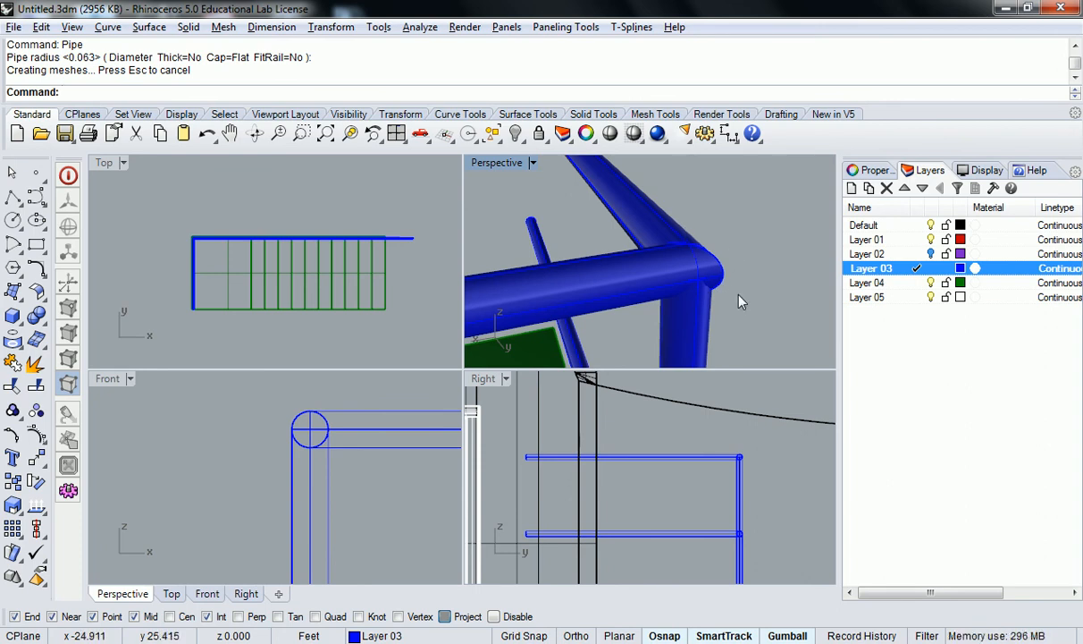
right_drag(739, 302, 704, 239)
scroll(734, 251, down, 15)
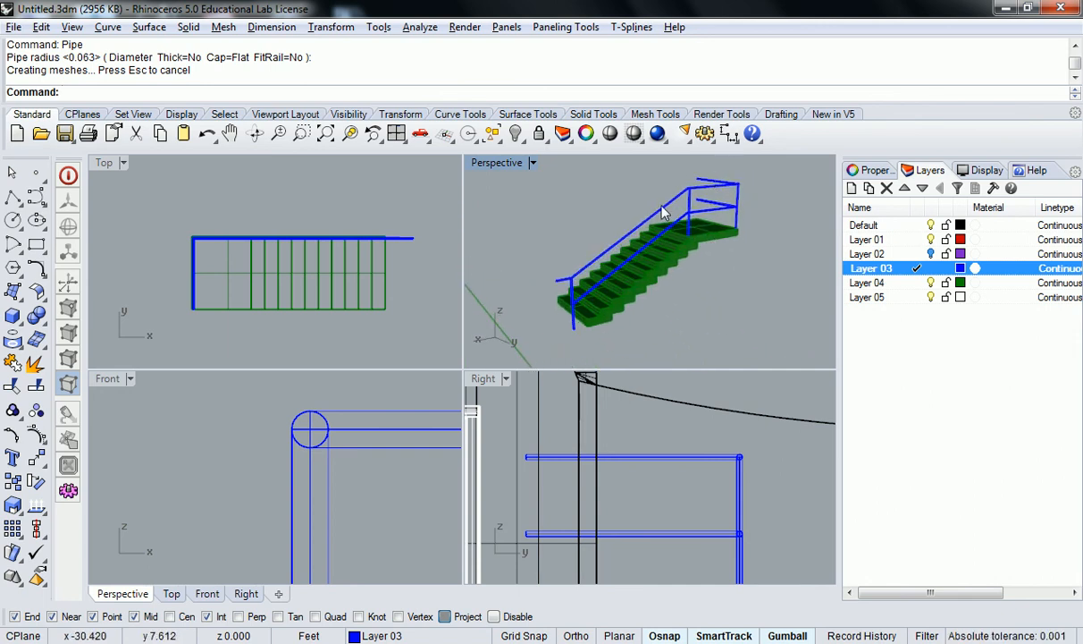